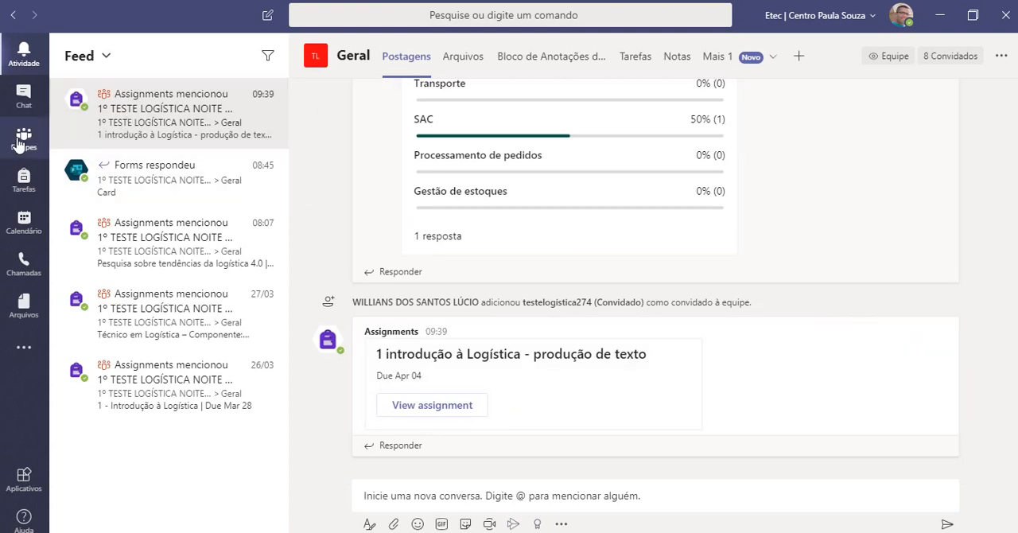
# Open the assignments (Tarefas) of the Geral channel in the team 1º TESTE LOGÍSTICA NOITE - ARUJÁ.
pyautogui.click(23, 141)
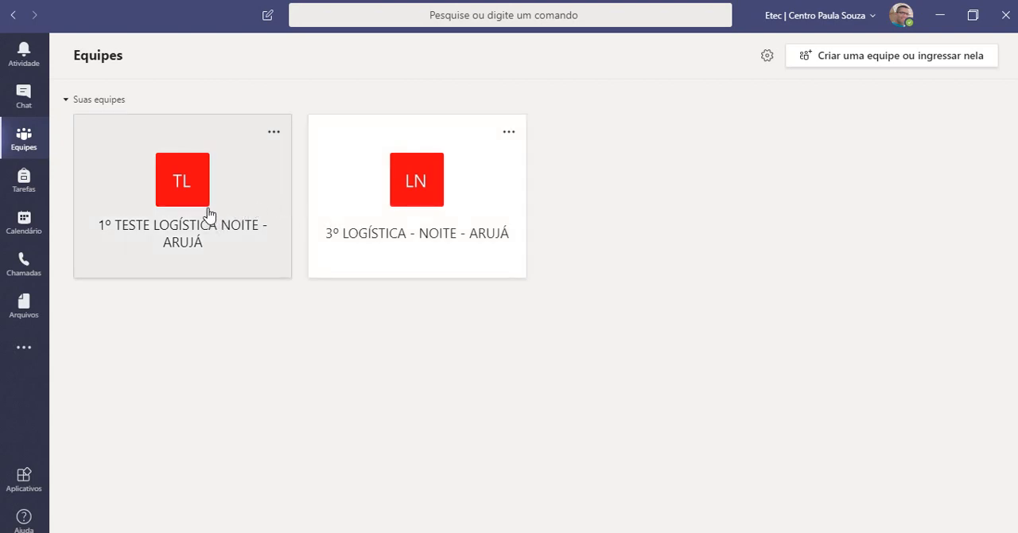
pyautogui.click(209, 215)
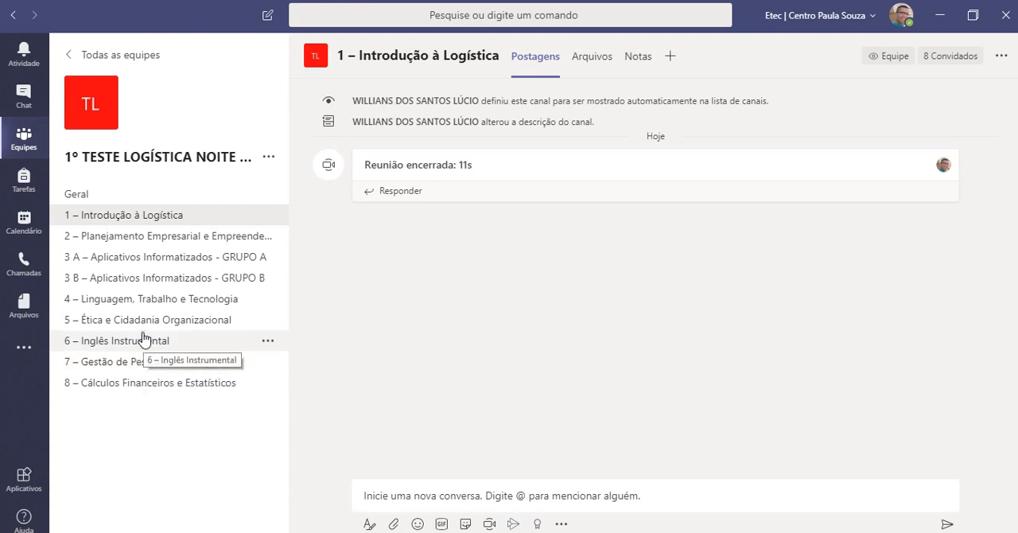
pyautogui.click(88, 198)
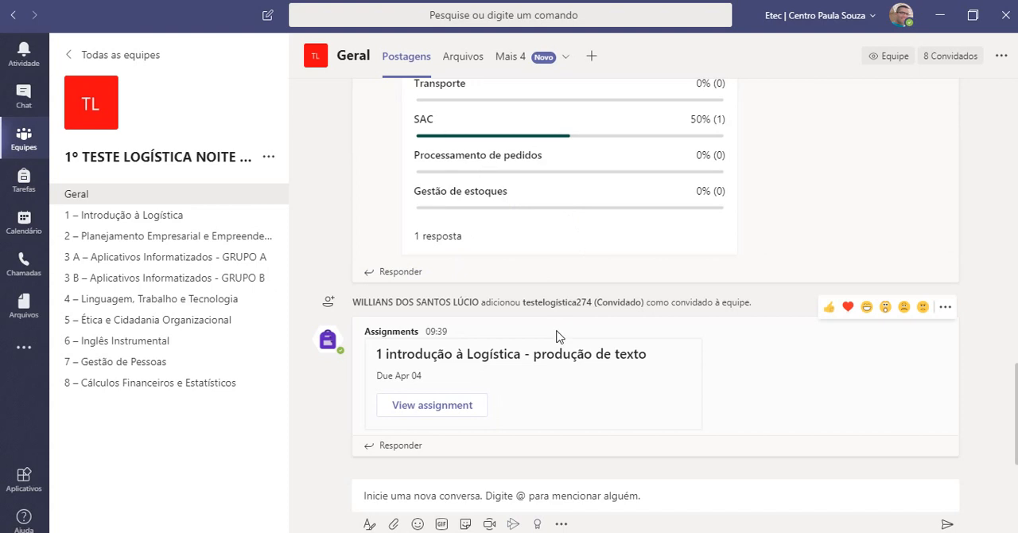
pyautogui.click(514, 57)
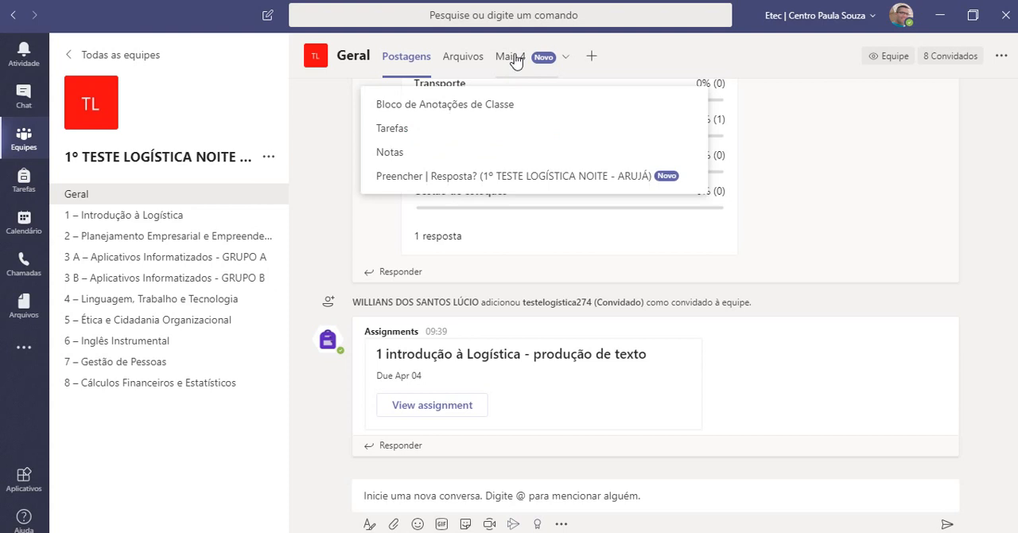
pyautogui.click(404, 128)
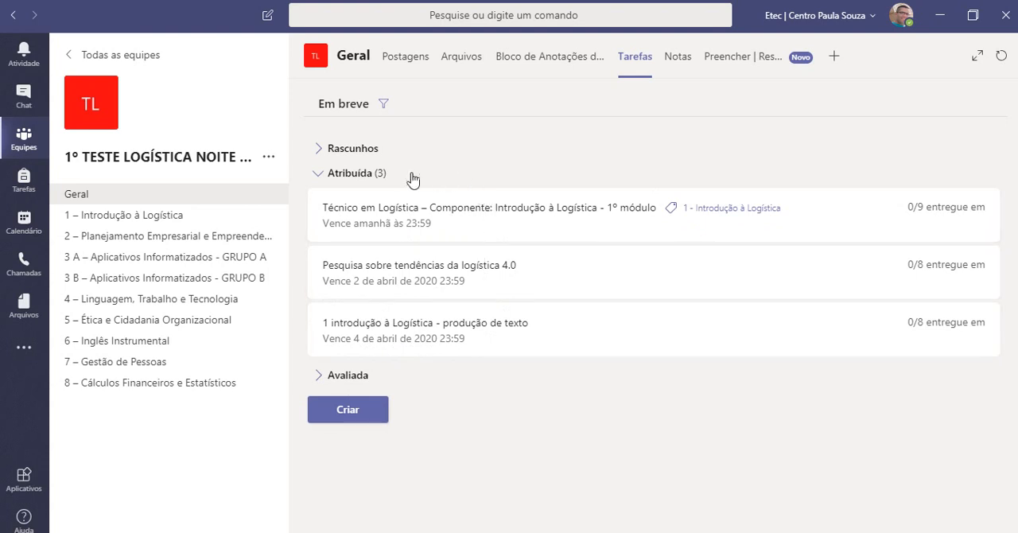
# Create a questionnaire (Questionário) assignment and request a new form for it.
pyautogui.click(348, 412)
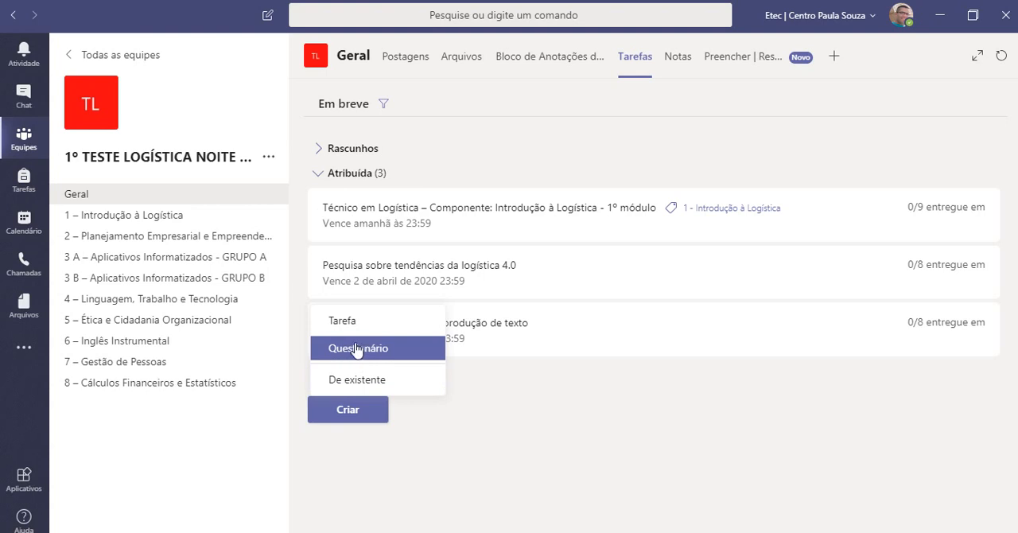
pyautogui.click(357, 348)
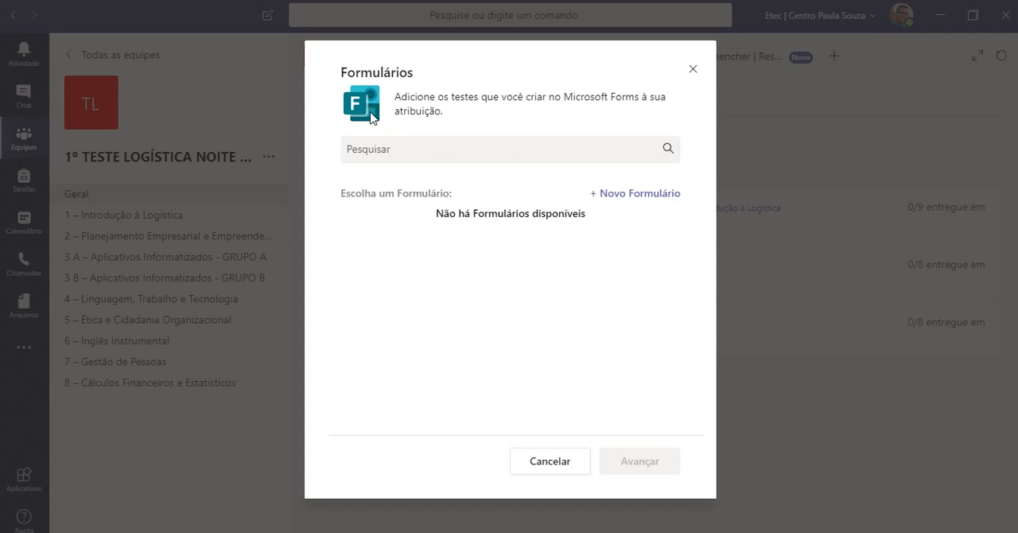
pyautogui.click(447, 151)
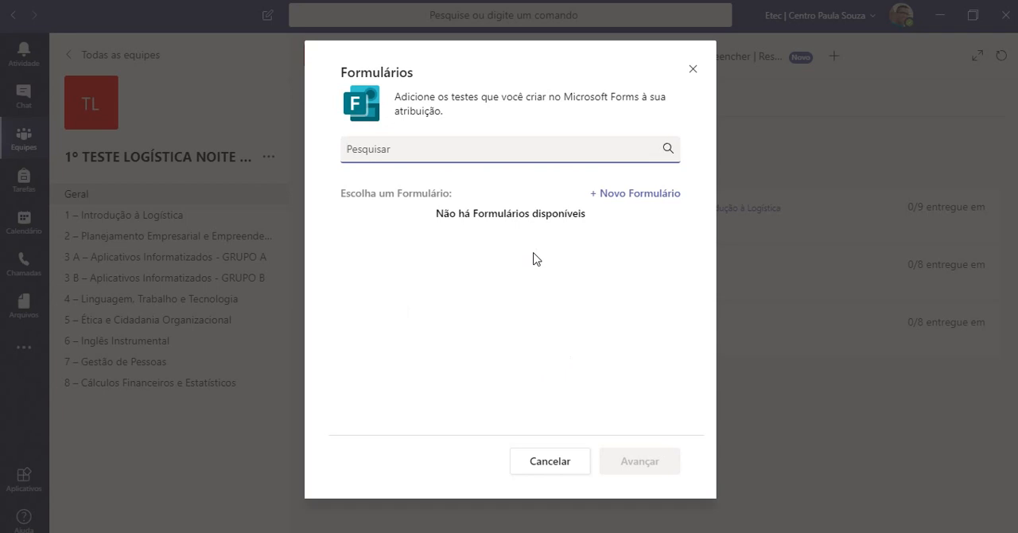
pyautogui.click(610, 199)
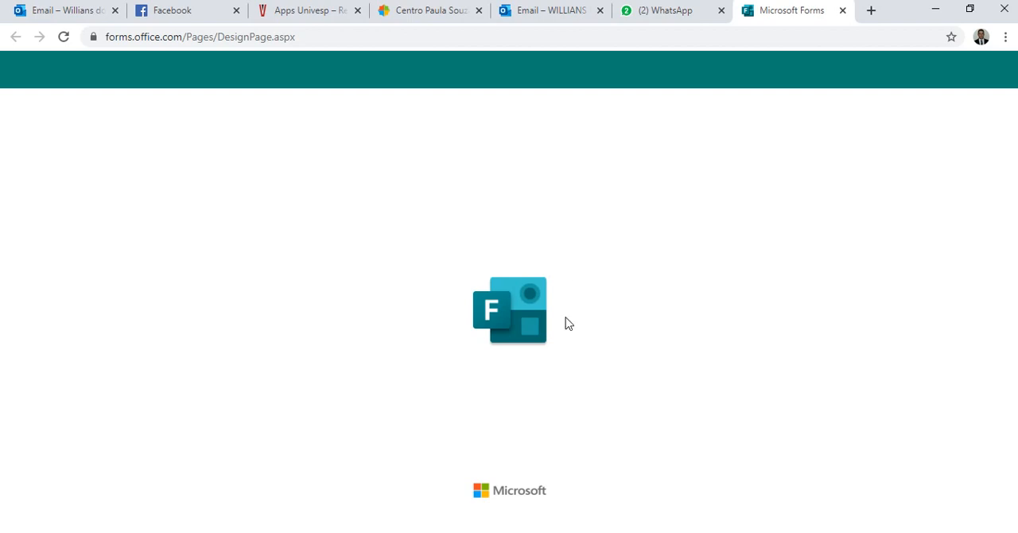
# Reload the Microsoft Forms page in the browser and create a new quiz (Novo Questionário).
pyautogui.click(64, 37)
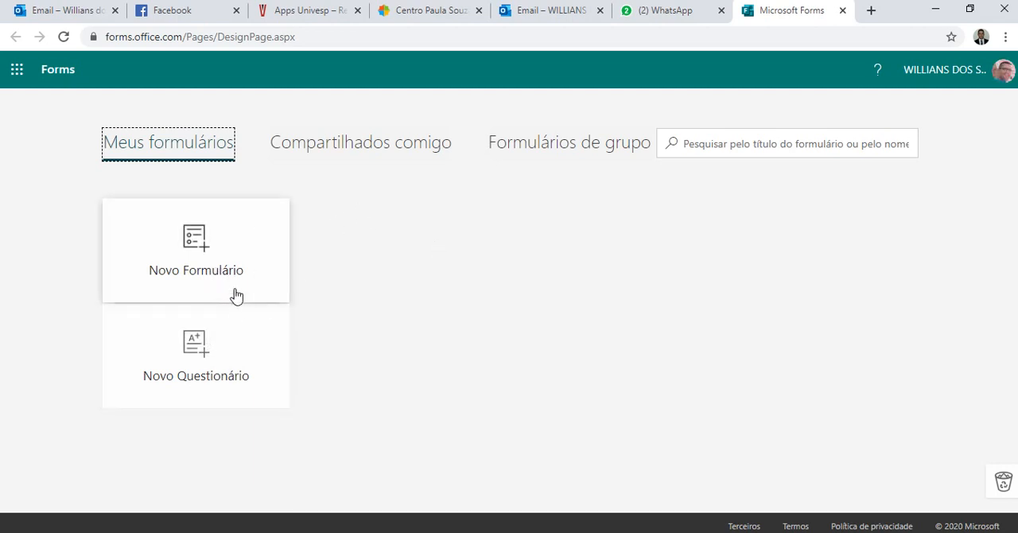
pyautogui.click(194, 360)
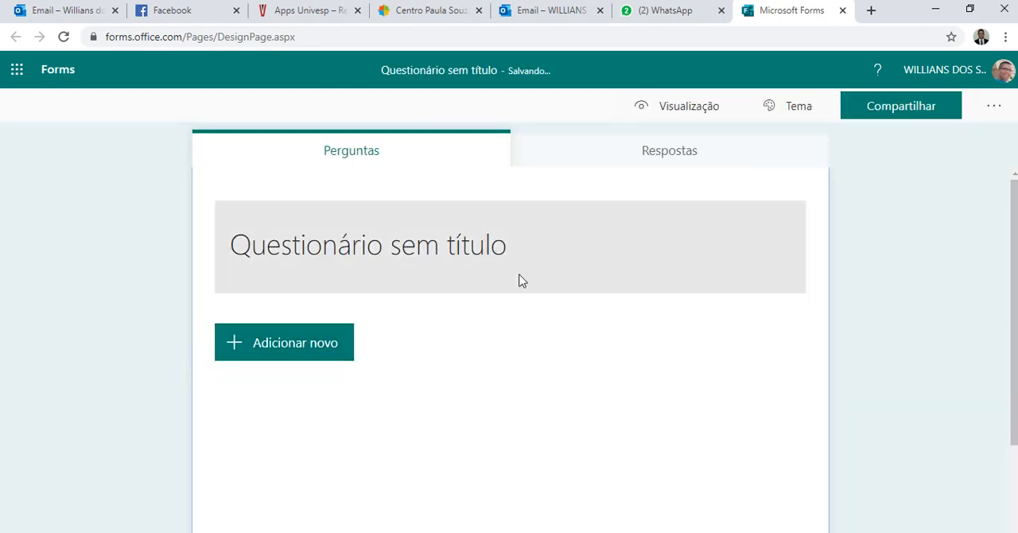
pyautogui.scroll(-2, 527, 272)
pyautogui.scroll(2, 531, 276)
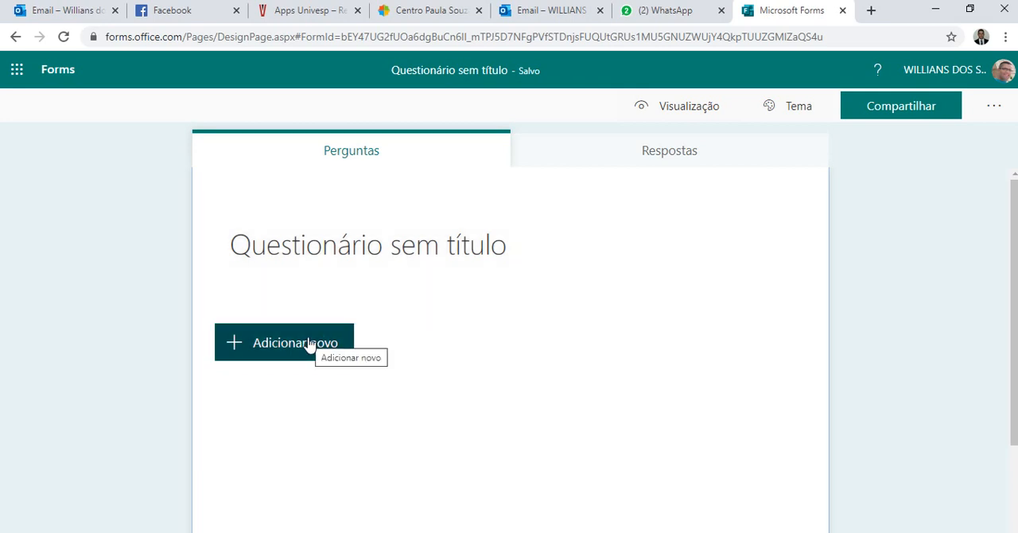
# Copy "Introdução à Logística - 1º módulo" from the Word evaluation document and paste it as the quiz title in Forms.
pyautogui.click(344, 254)
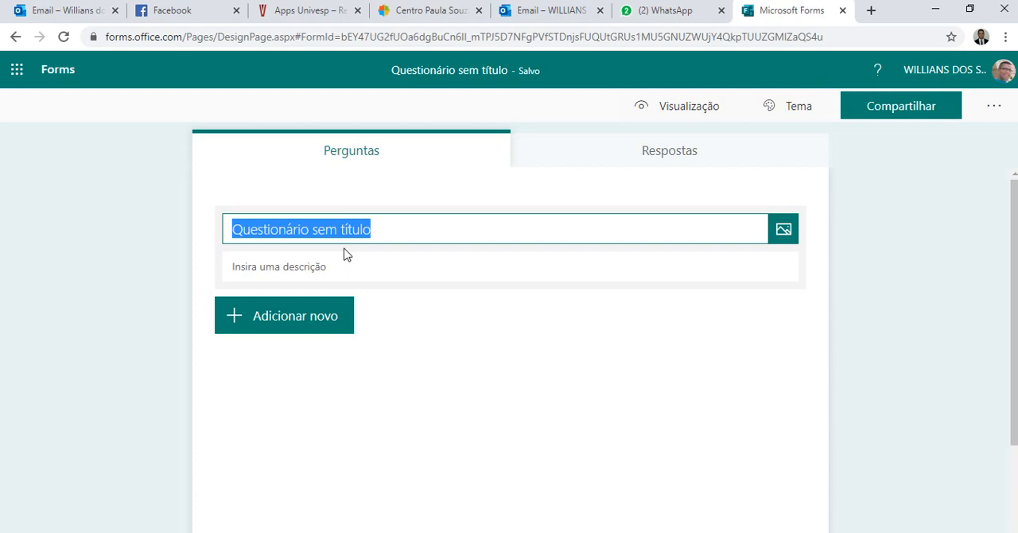
pyautogui.click(337, 268)
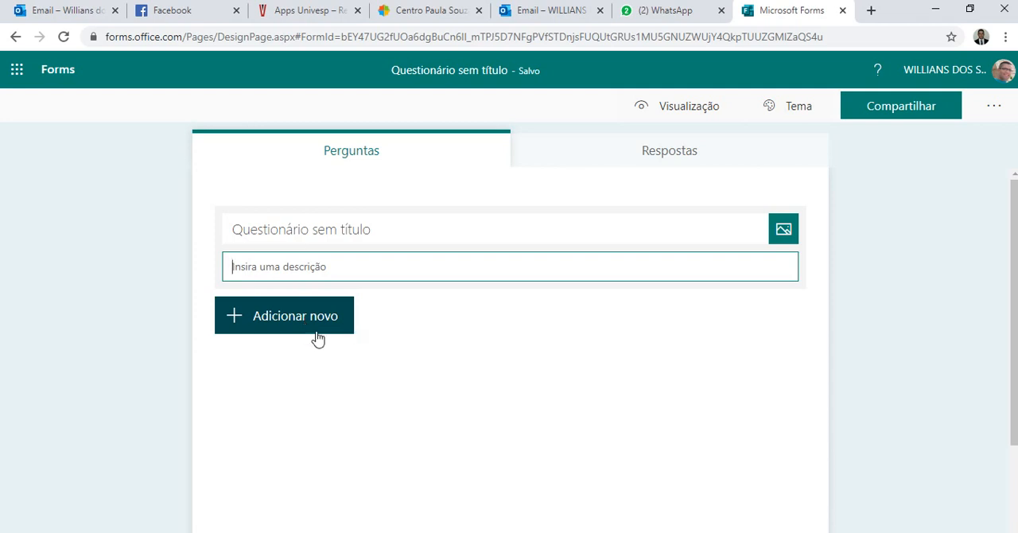
pyautogui.click(509, 532)
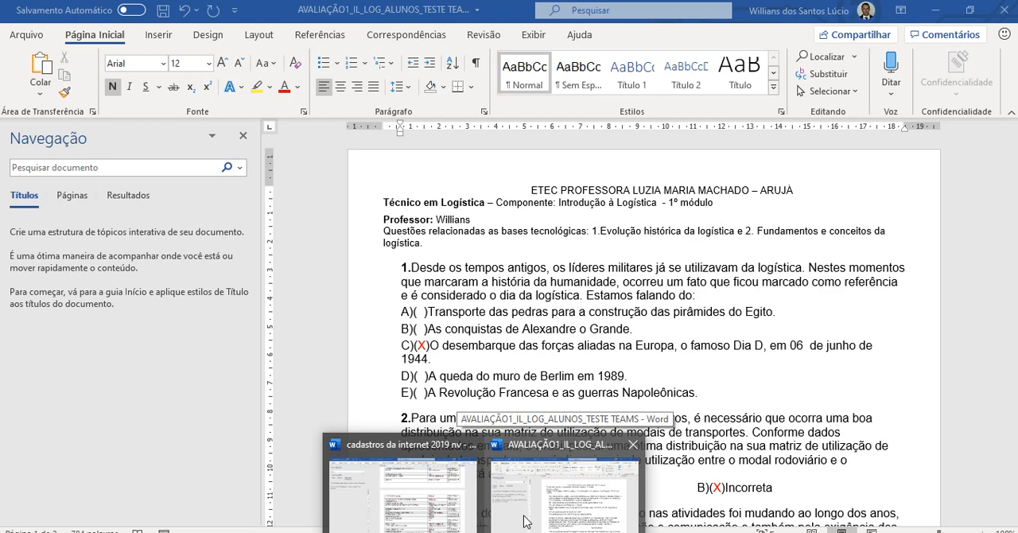
pyautogui.click(525, 521)
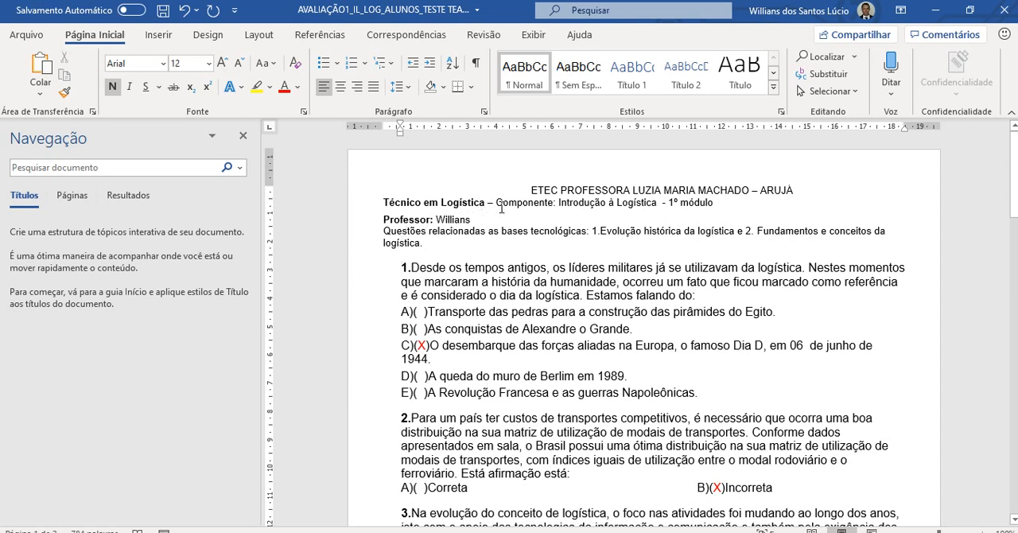
pyautogui.moveTo(560, 203); pyautogui.dragTo(714, 202)
pyautogui.hotkey('ctrl', 'c')
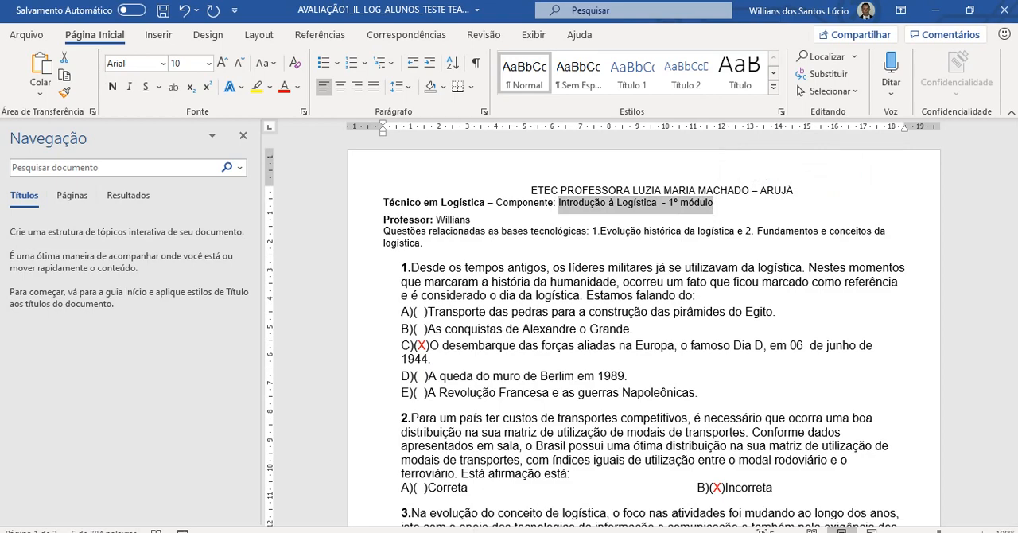
pyautogui.hotkey('alt', 'Tab')
pyautogui.click(344, 230)
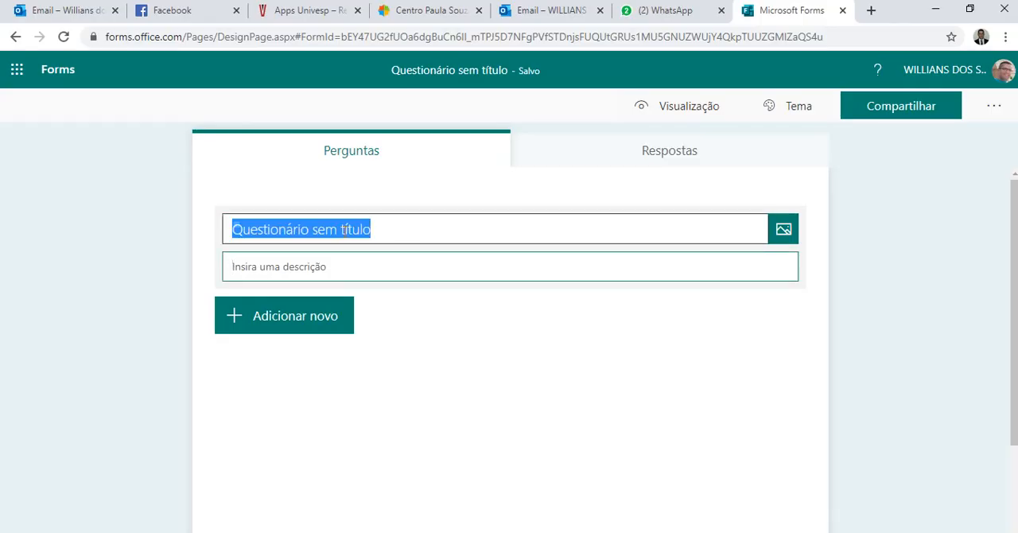
pyautogui.hotkey('ctrl', 'v')
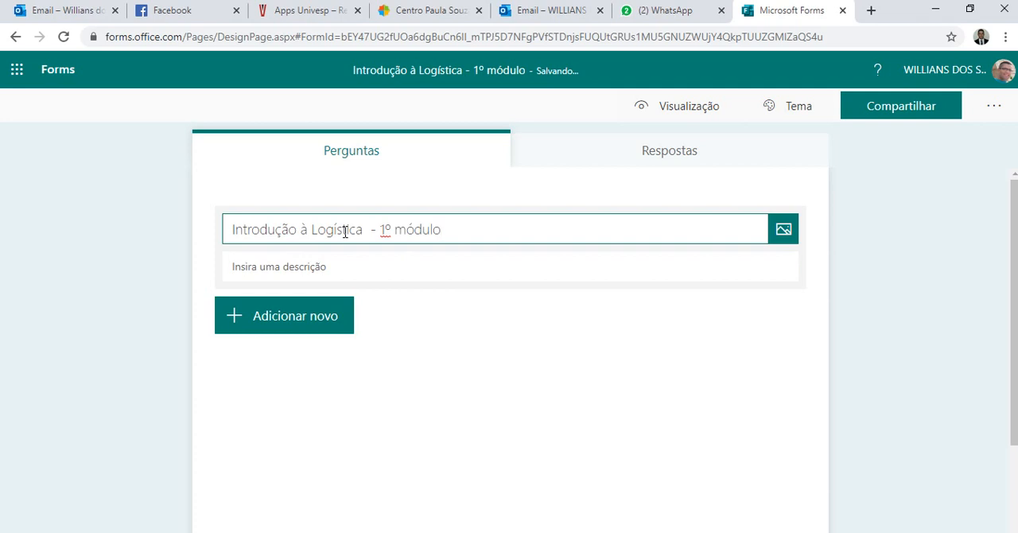
# Prefix the quiz title with "1 - ", append " - questionário da aula 3", and close the WhatsApp browser tab.
pyautogui.press('Home')
pyautogui.write('1 -')
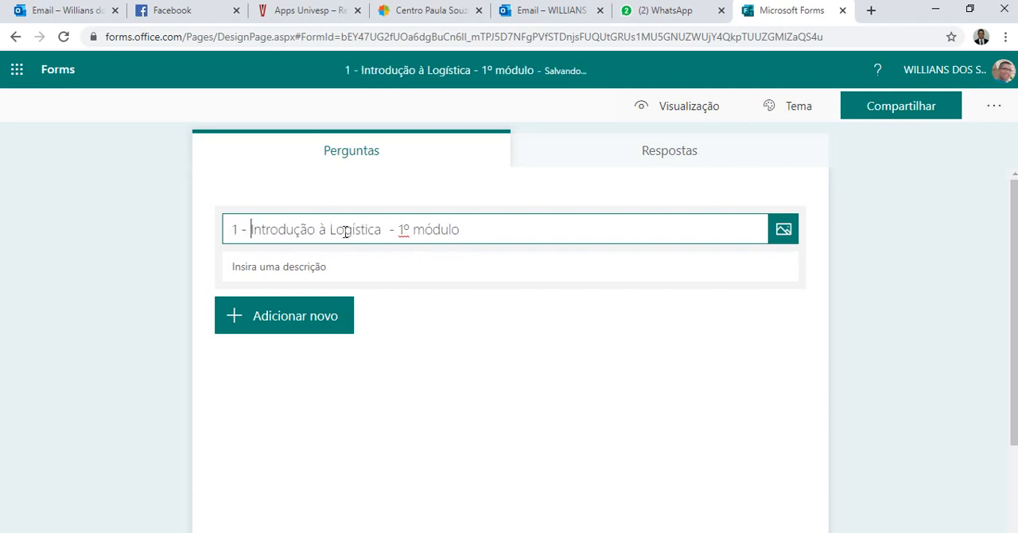
pyautogui.click(468, 231)
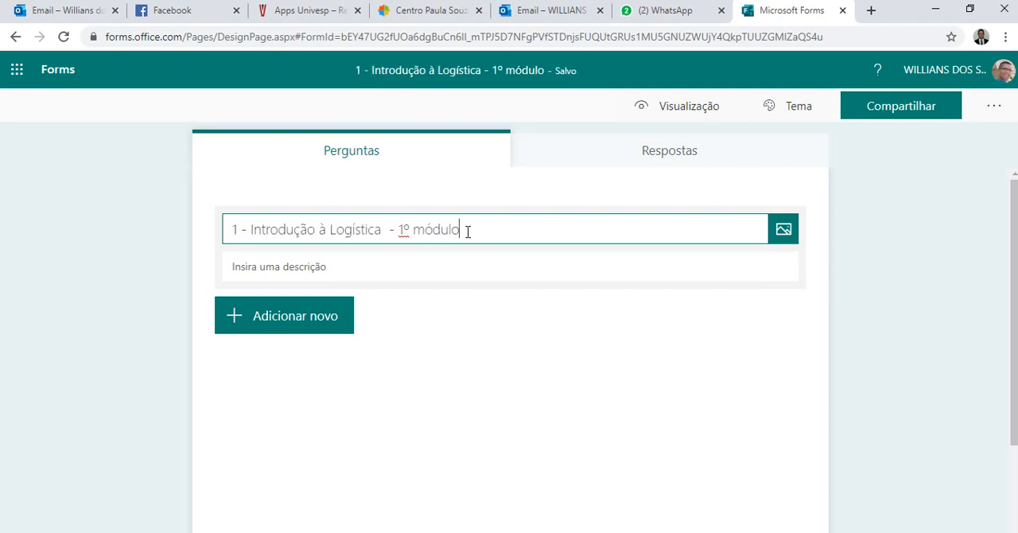
pyautogui.write('-')
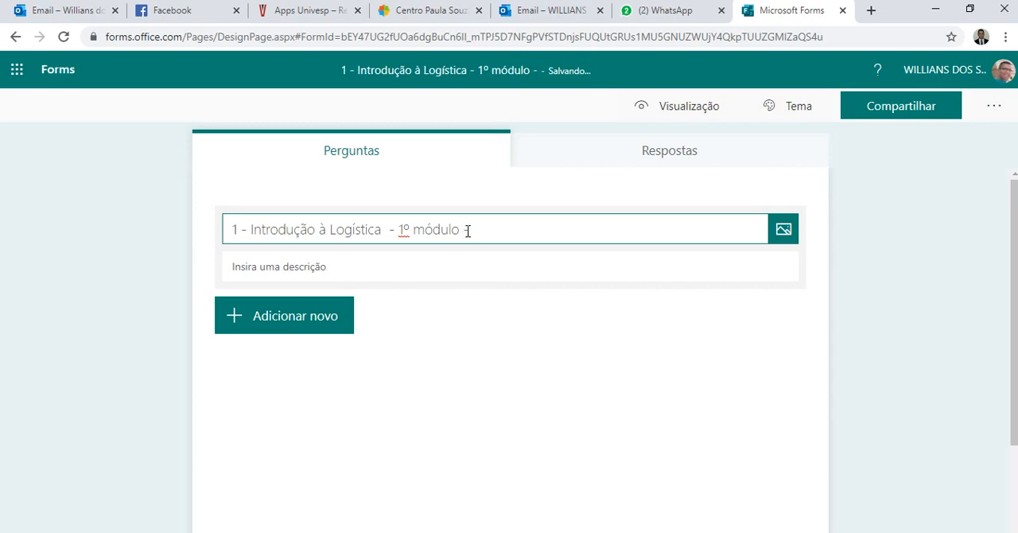
pyautogui.write(' que')
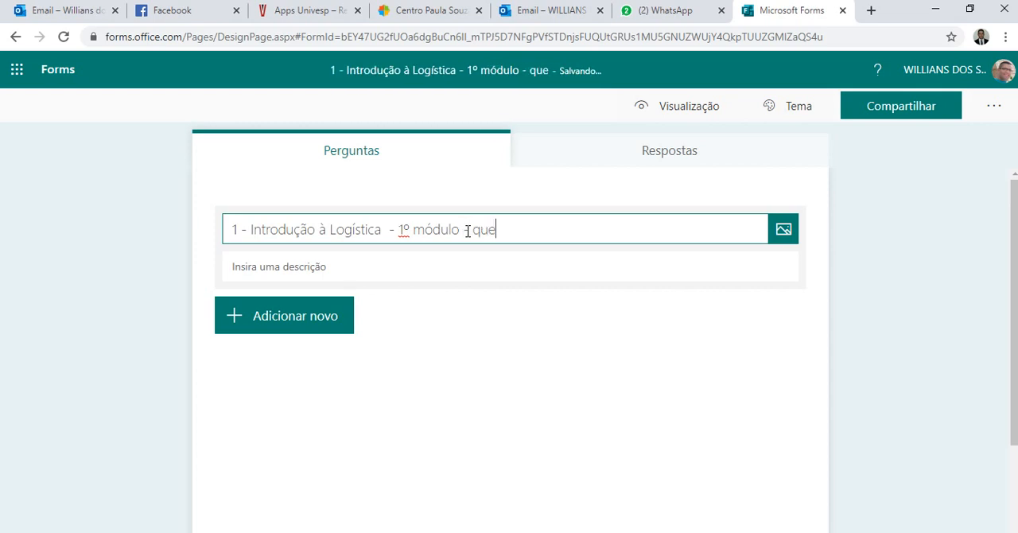
pyautogui.write('stionári')
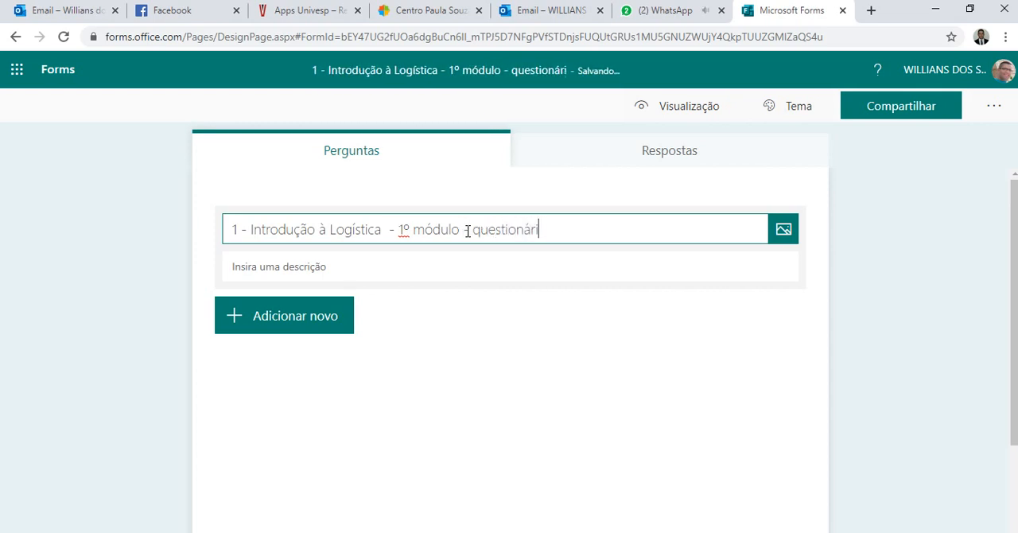
pyautogui.write('o da aula 3')
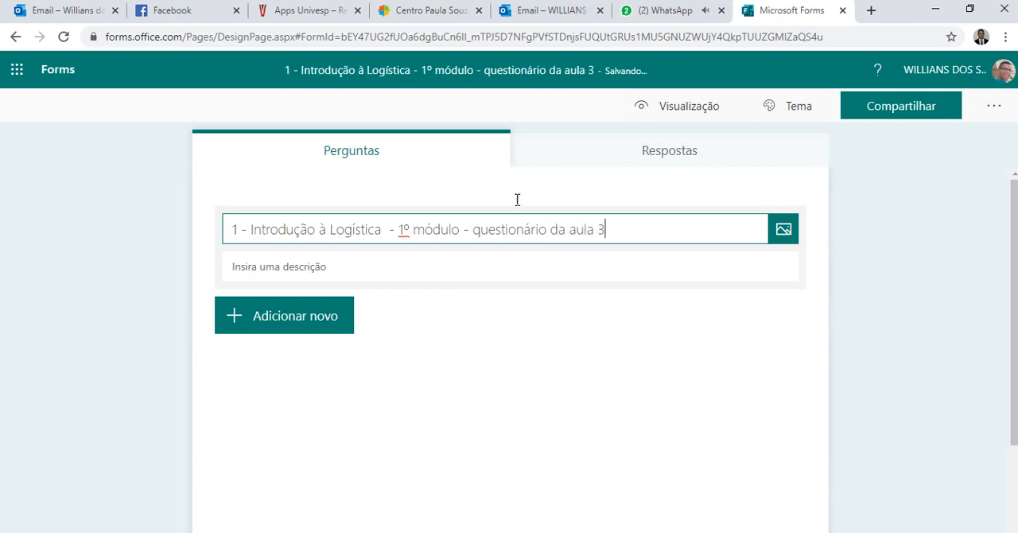
pyautogui.click(721, 10)
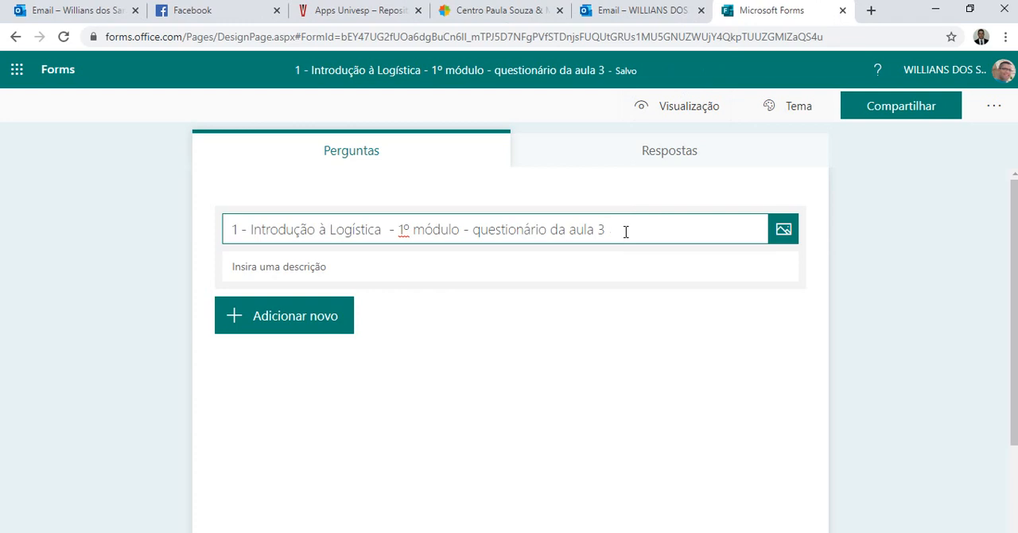
# Copy the Word document's paragraph beginning "Questões relacionadas as bases tecnológicas" and paste it as the quiz description in Forms.
pyautogui.click(409, 271)
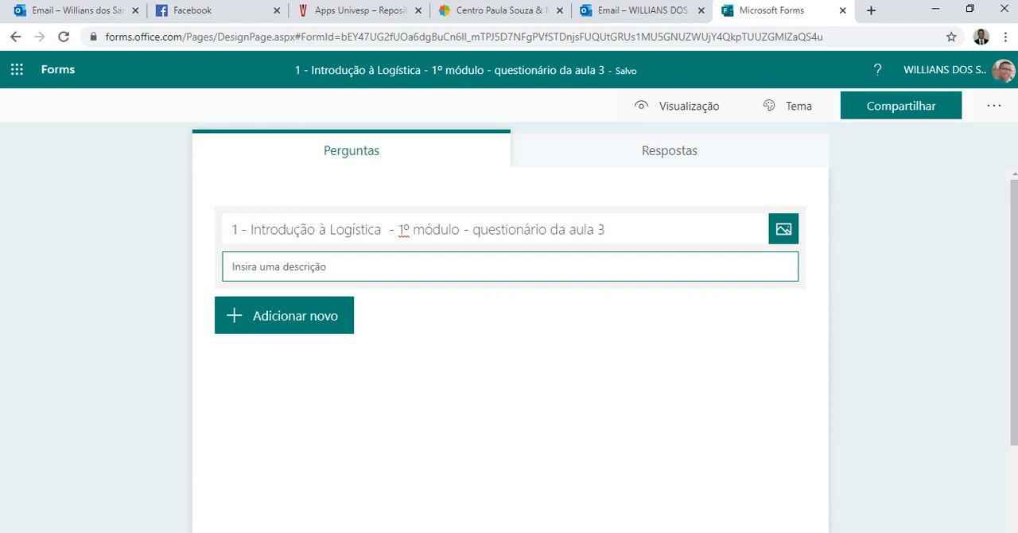
pyautogui.click(517, 496)
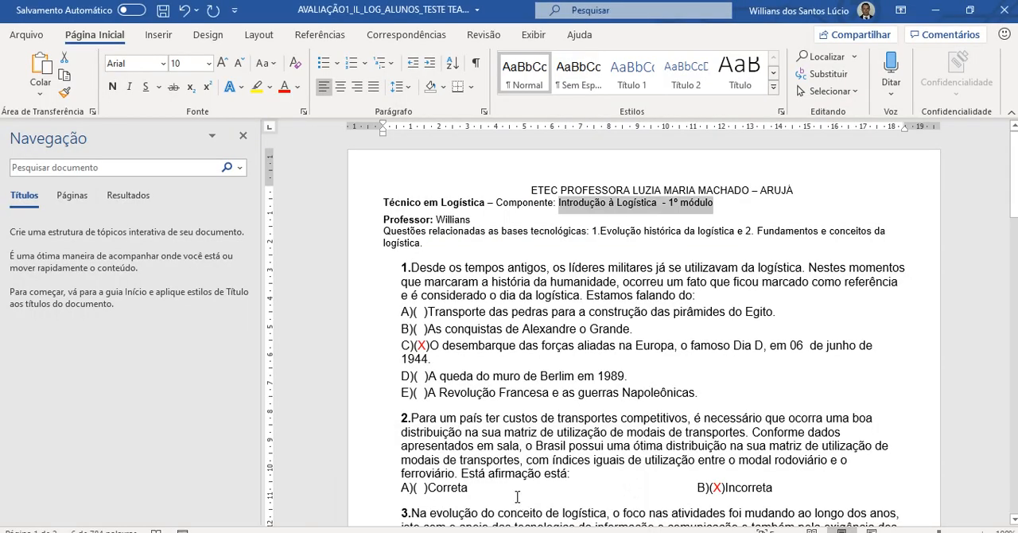
pyautogui.click(453, 233)
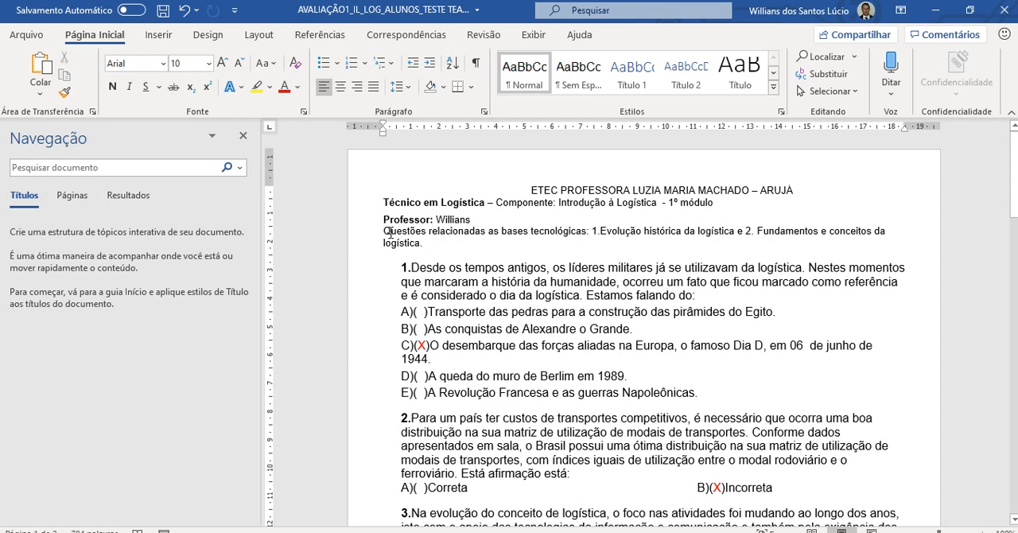
pyautogui.moveTo(383, 232); pyautogui.dragTo(435, 242)
pyautogui.hotkey('ctrl', 'c')
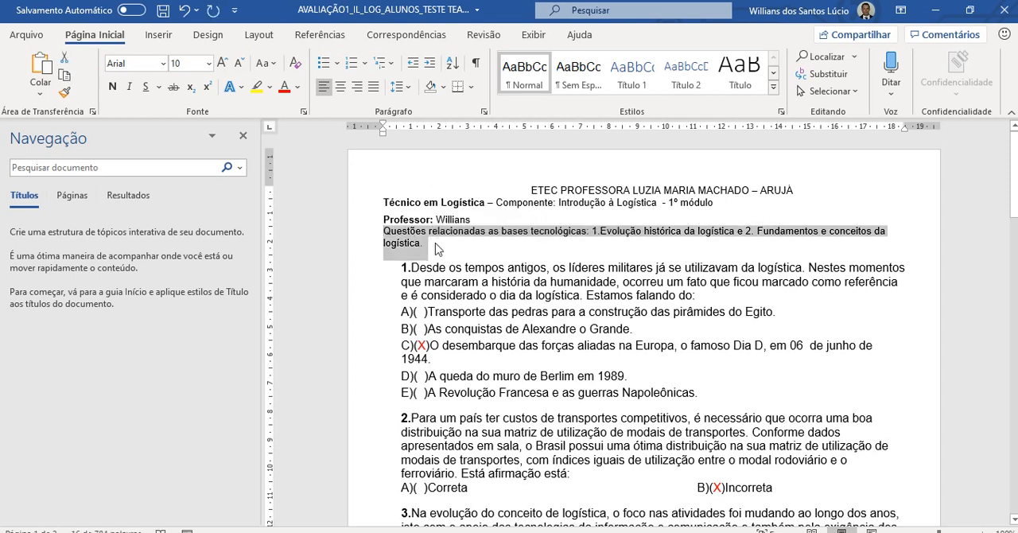
pyautogui.click(461, 532)
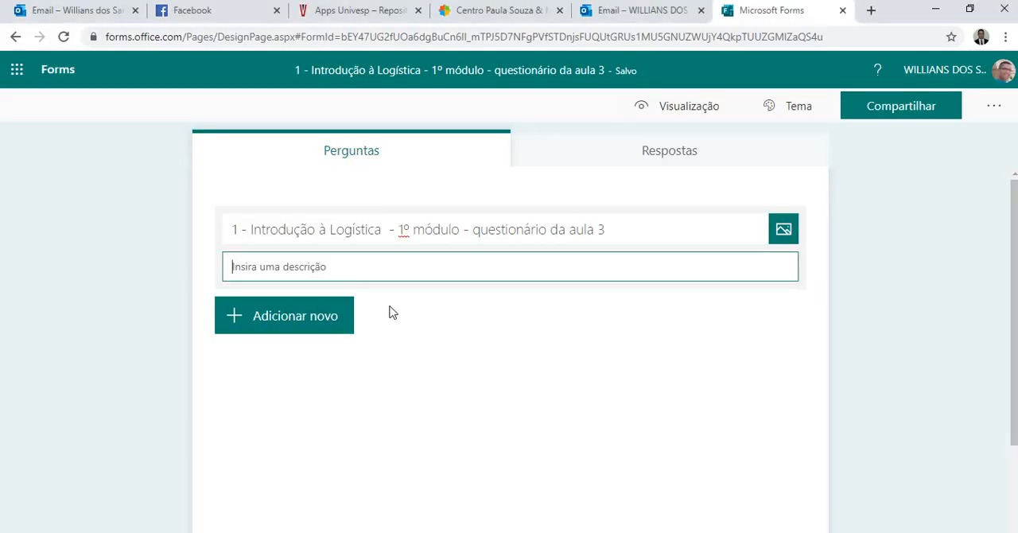
pyautogui.hotkey('ctrl', 'v')
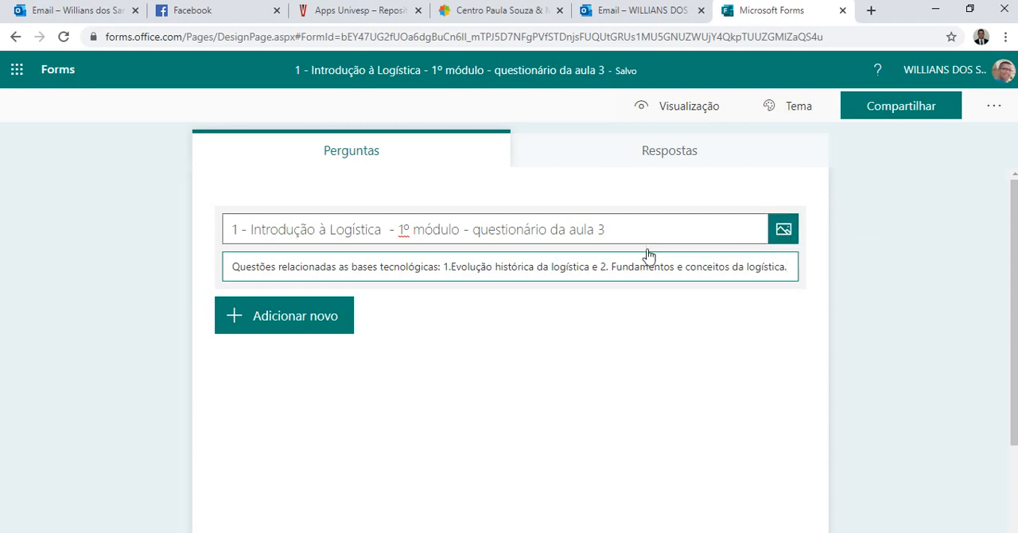
# Add a first multiple-choice (Opção) question to the quiz.
pyautogui.click(259, 320)
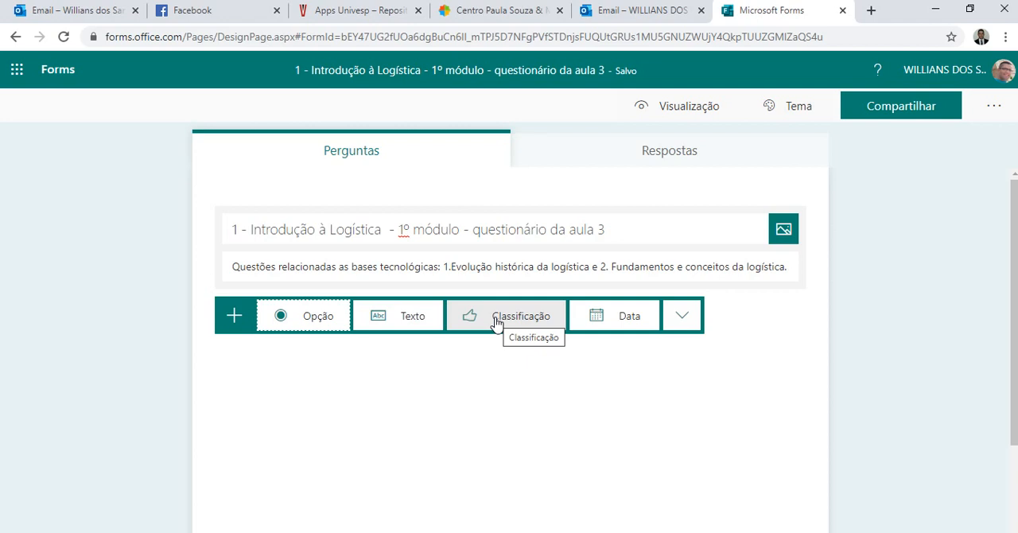
pyautogui.click(683, 320)
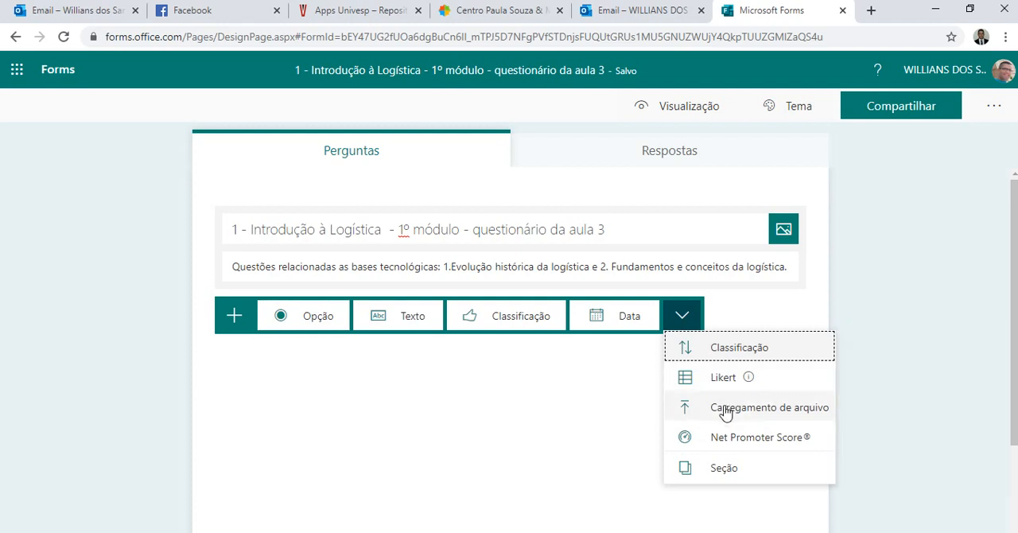
pyautogui.click(600, 403)
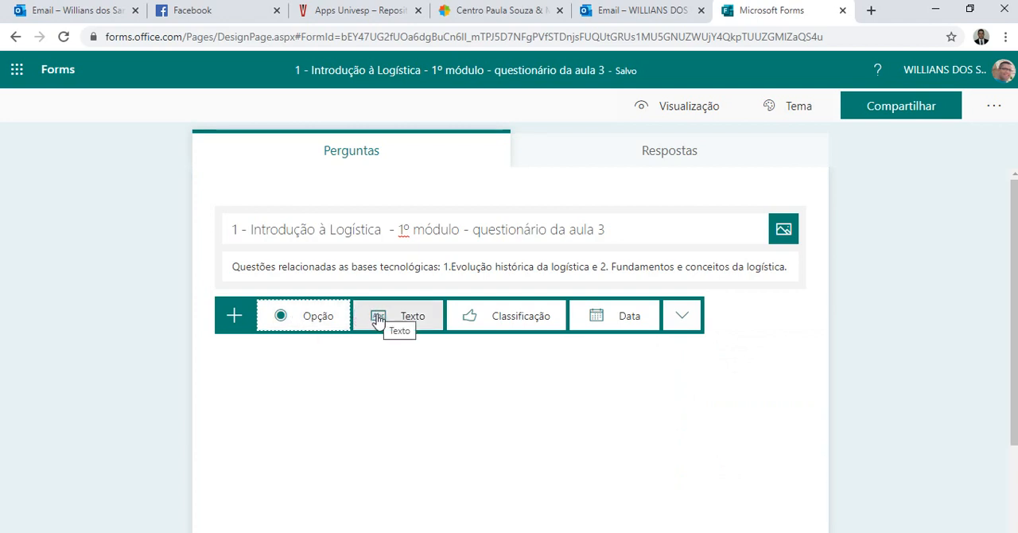
pyautogui.click(282, 317)
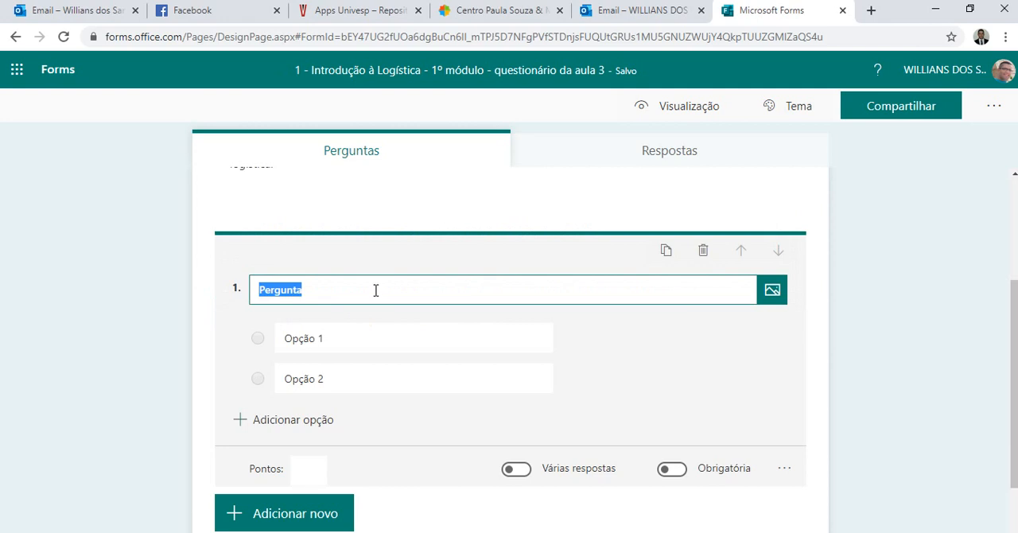
pyautogui.click(348, 290)
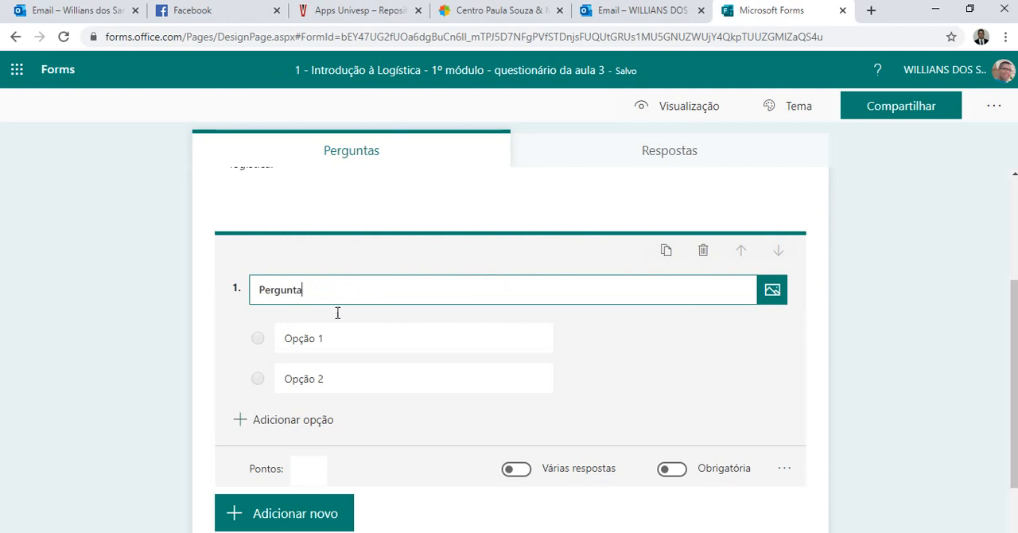
pyautogui.click(321, 339)
pyautogui.click(324, 377)
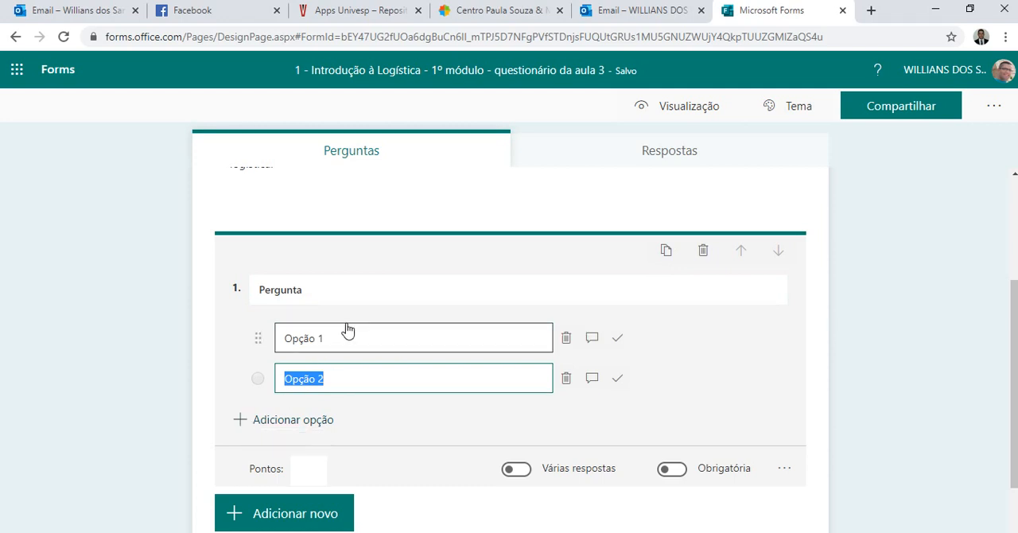
# Set the first question's text to "O que considera do curso em EAD?".
pyautogui.click(353, 292)
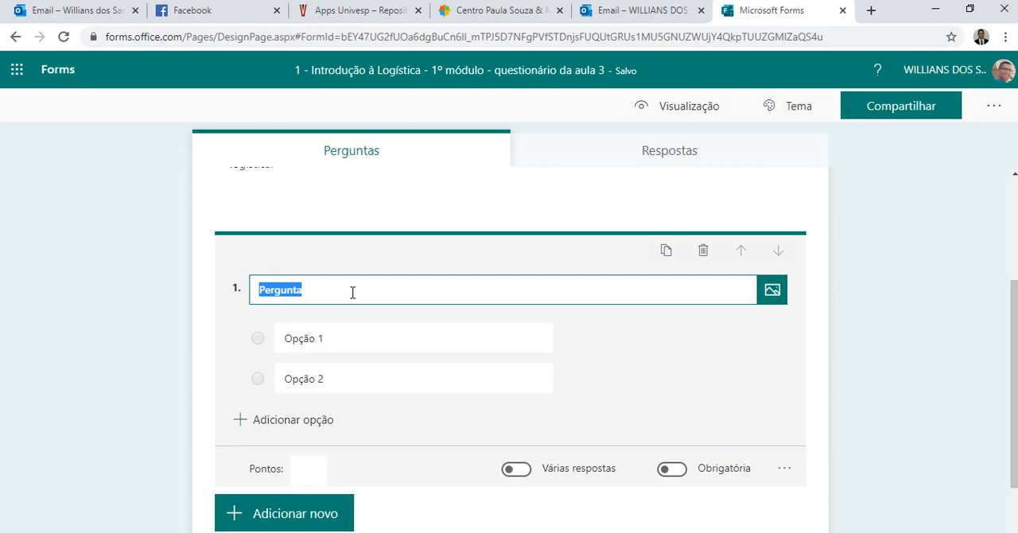
pyautogui.write('O que voc')
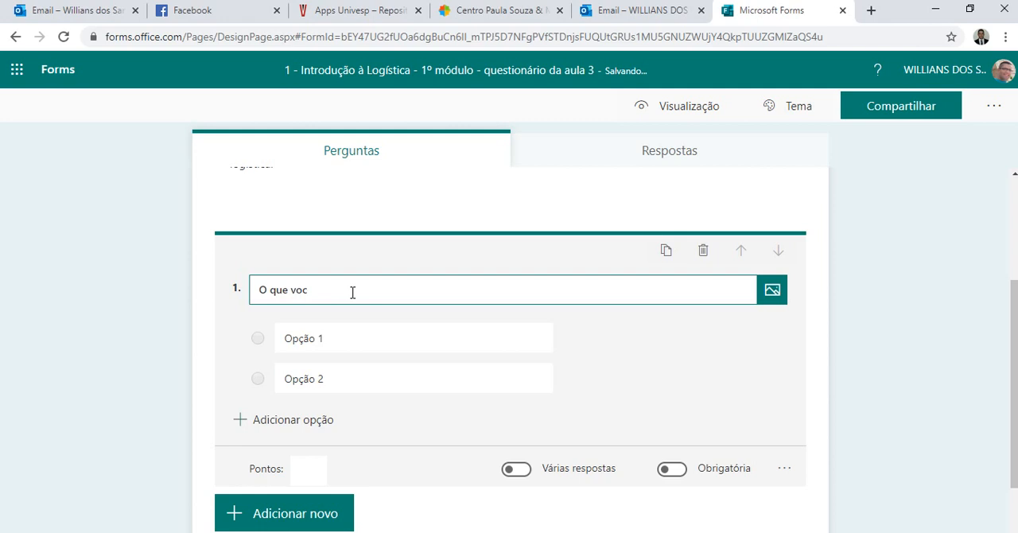
pyautogui.hotkey('ctrl', 'shift', 'Left')
pyautogui.press('BackSpace')
pyautogui.write('considera do curso em EAD?')
# Set the first question's two answer options to "Bom" and "Ruim" and its points to 1.
pyautogui.click(345, 337)
pyautogui.write('Bom')
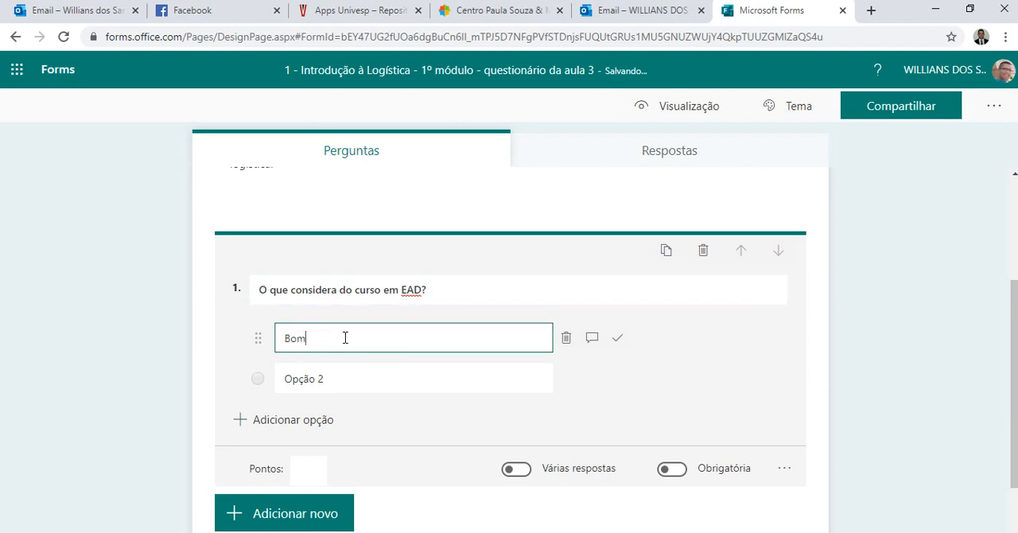
pyautogui.click(345, 371)
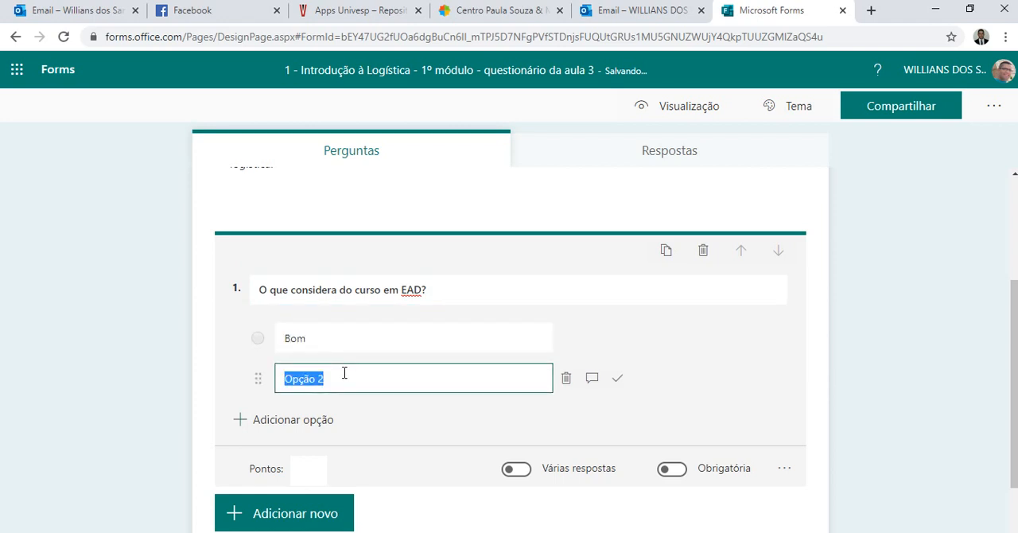
pyautogui.write('Ruim')
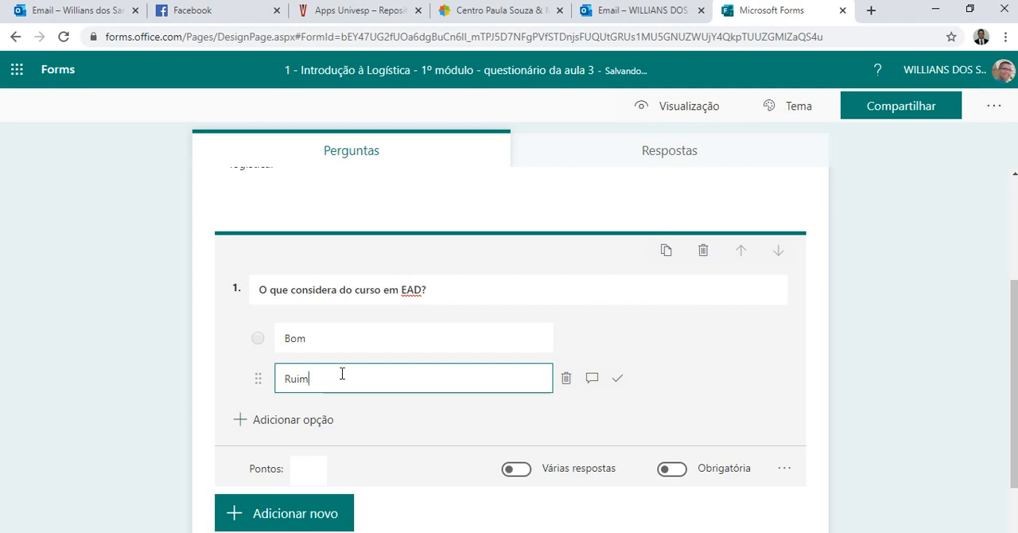
pyautogui.click(316, 471)
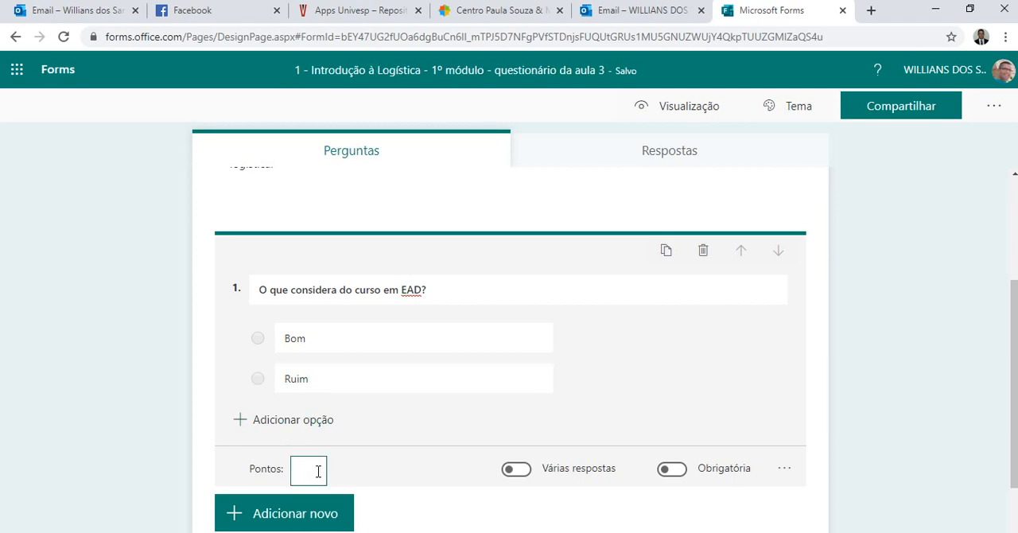
pyautogui.write('1')
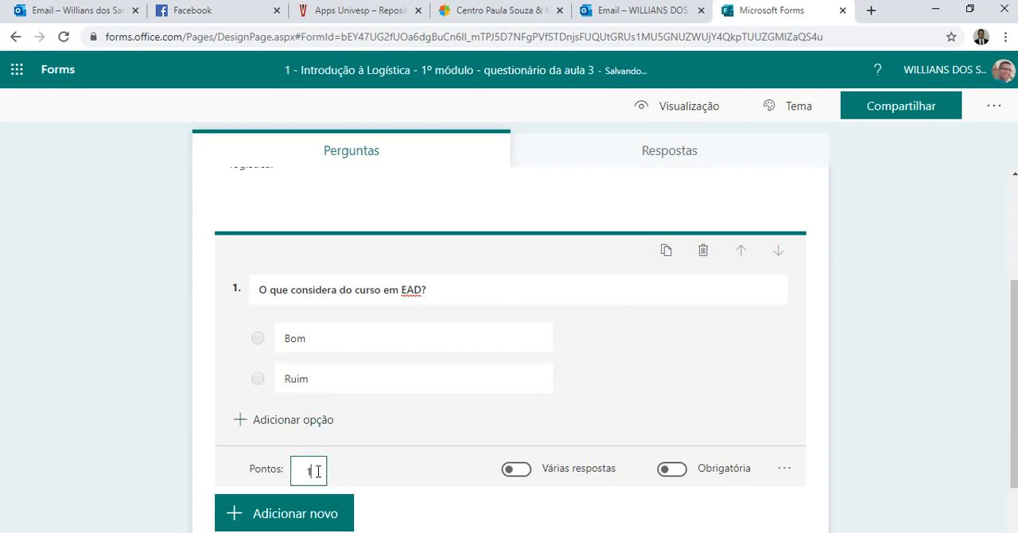
pyautogui.click(525, 476)
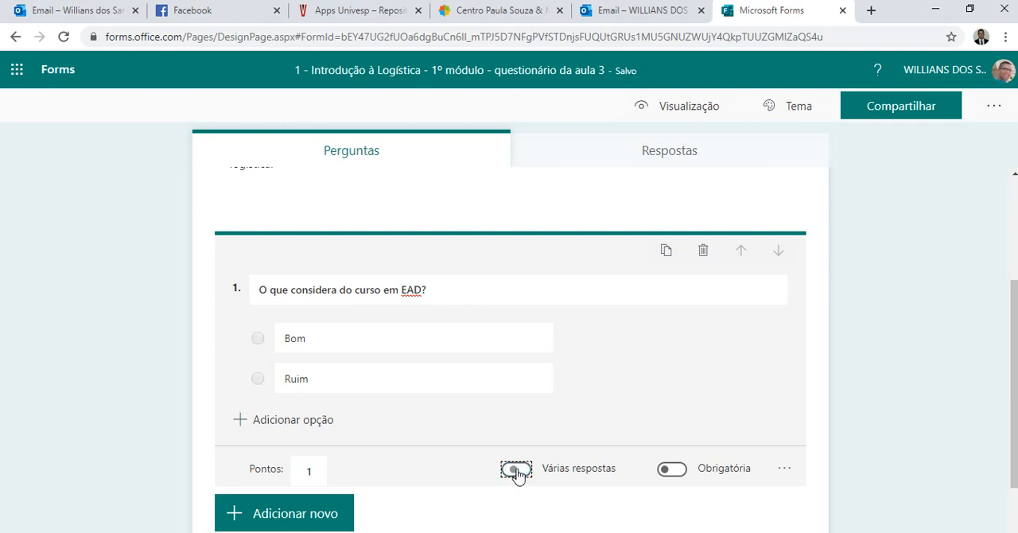
pyautogui.click(517, 474)
pyautogui.click(786, 470)
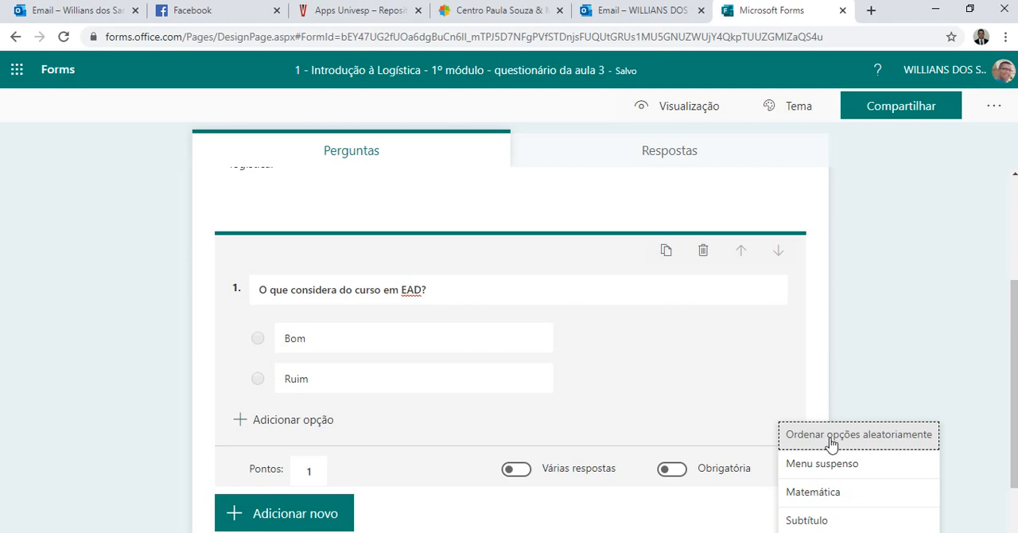
pyautogui.click(853, 386)
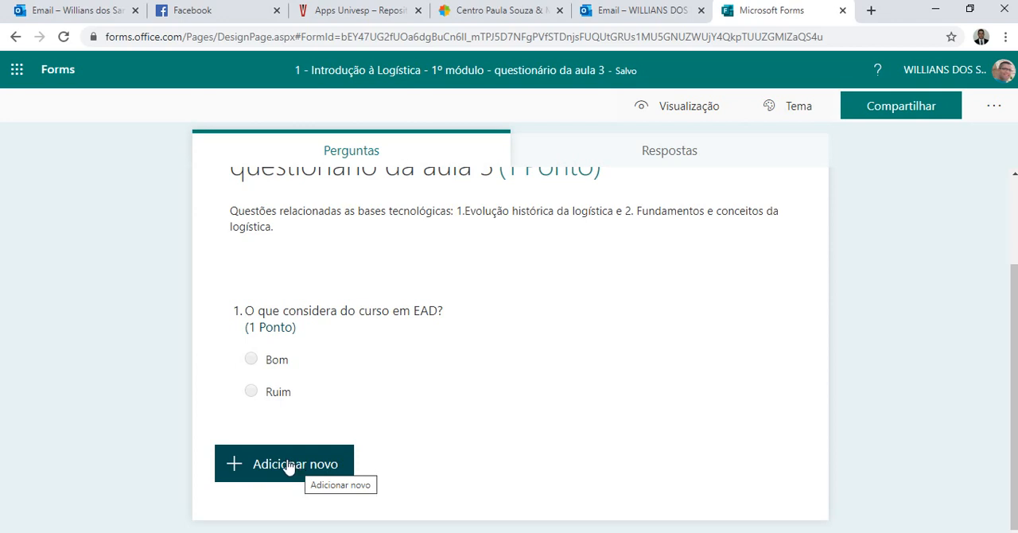
# Add a second Opção question and paste the Word document's question 1 statement, beginning "Desde os tempos antigos", as its text.
pyautogui.click(288, 466)
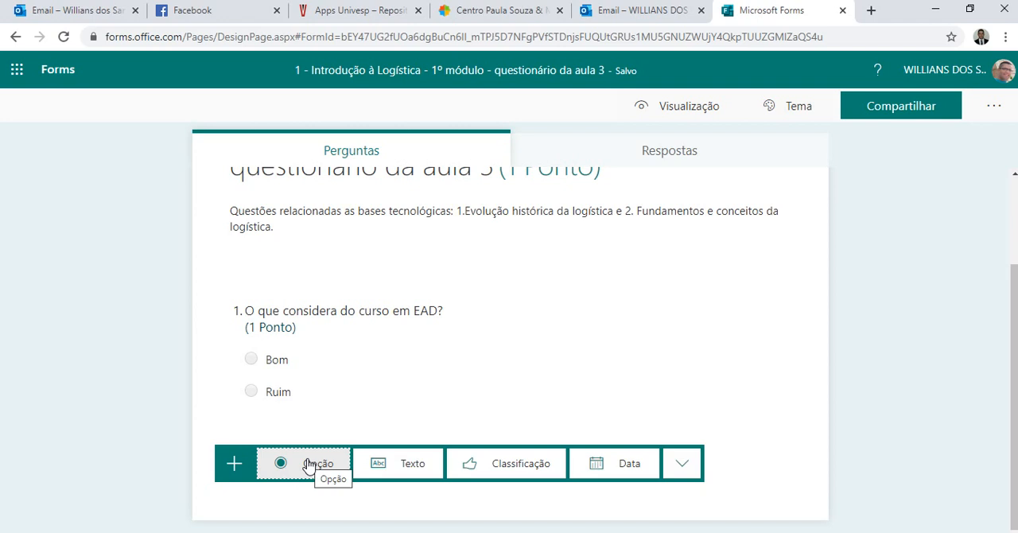
pyautogui.click(309, 464)
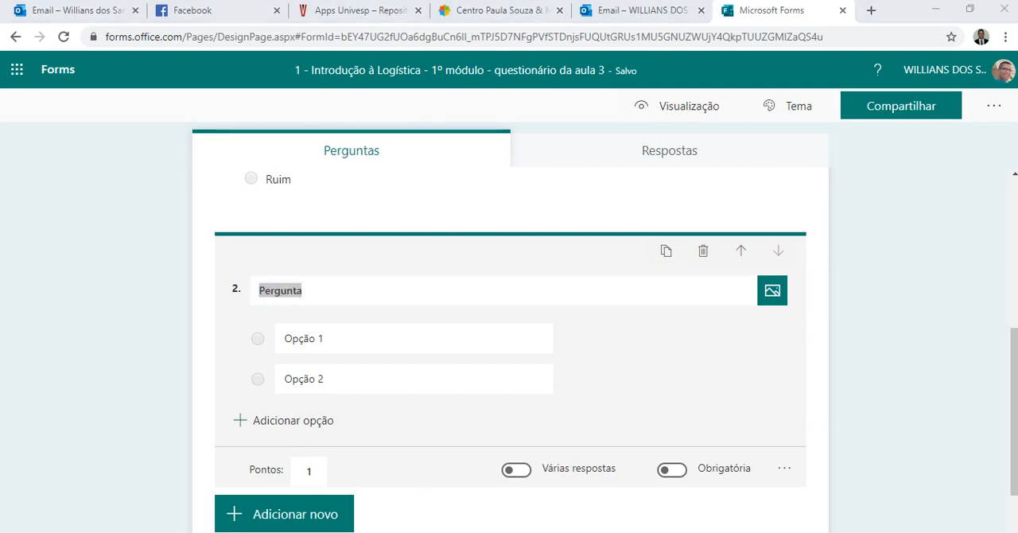
pyautogui.click(566, 489)
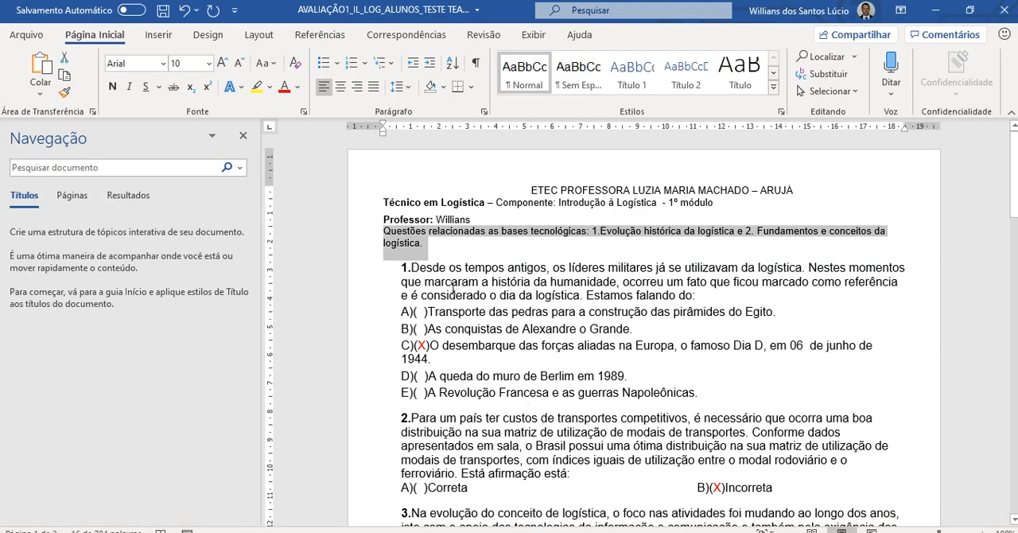
pyautogui.hotkey('ctrl', 'c')
pyautogui.moveTo(413, 265); pyautogui.dragTo(702, 295)
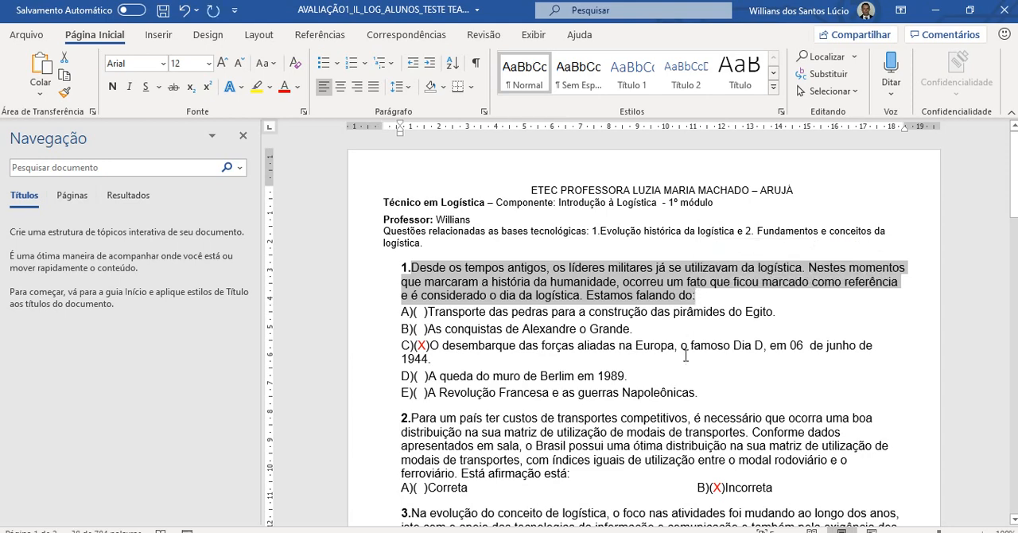
pyautogui.hotkey('alt', 'Tab')
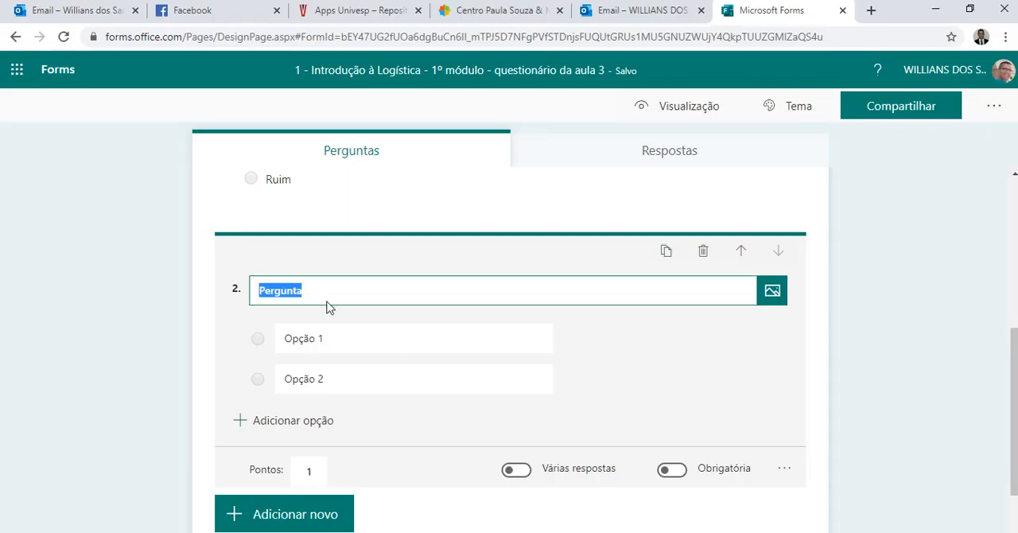
pyautogui.hotkey('ctrl', 'v')
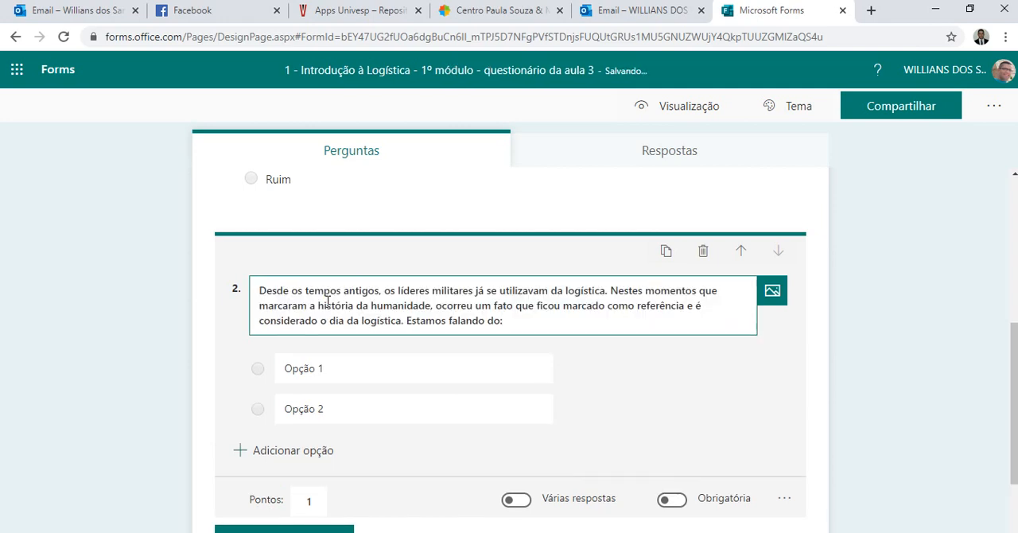
pyautogui.click(289, 365)
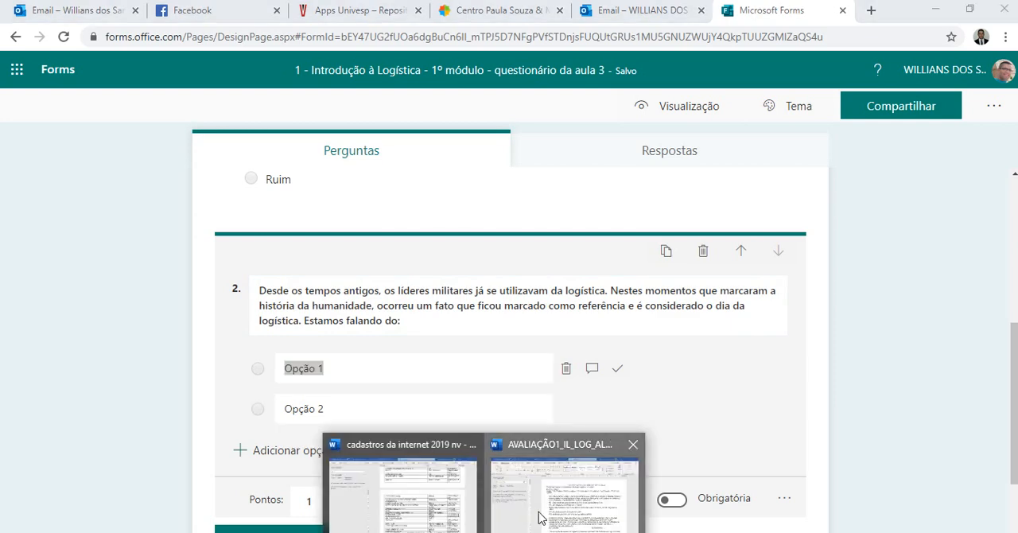
pyautogui.click(542, 517)
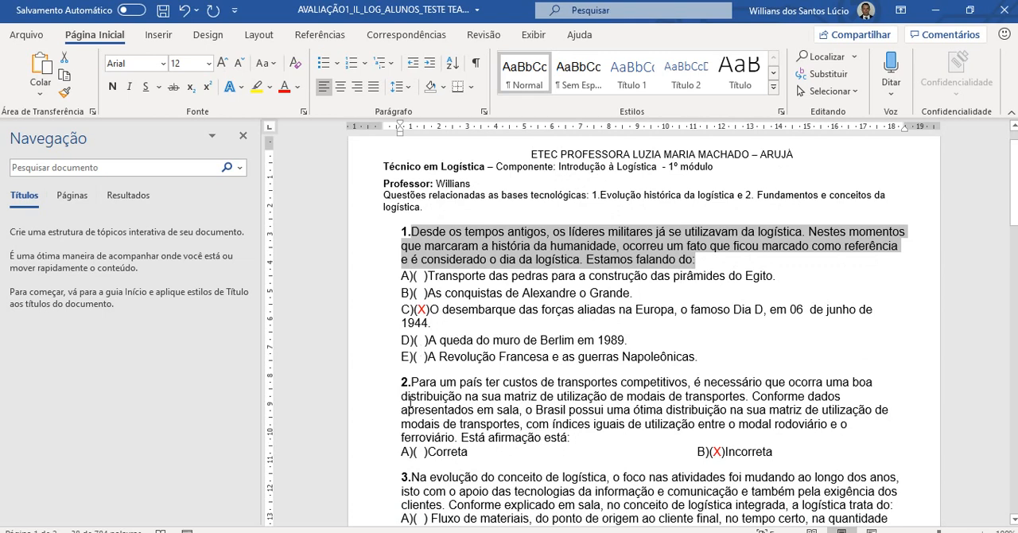
pyautogui.hotkey('alt', 'Tab')
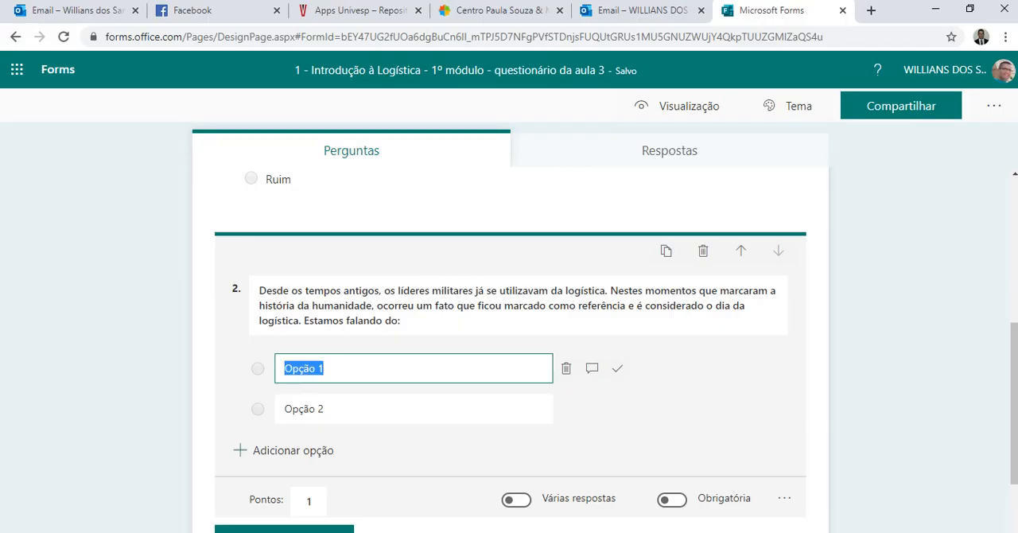
pyautogui.click(340, 376)
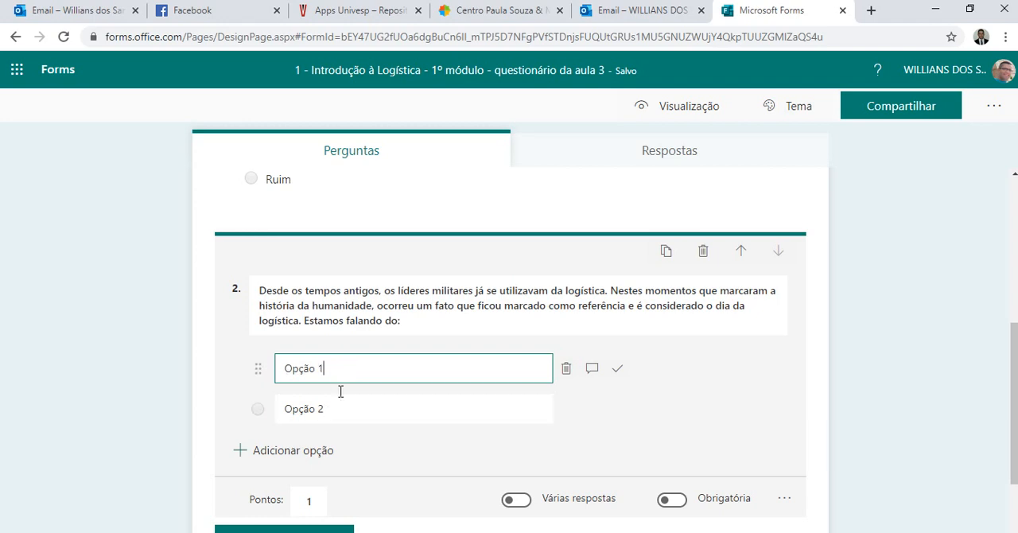
pyautogui.click(340, 410)
# Copy answer alternatives A to E of question 1 from the Word document and paste them into the second question's first option in Forms.
pyautogui.click(342, 370)
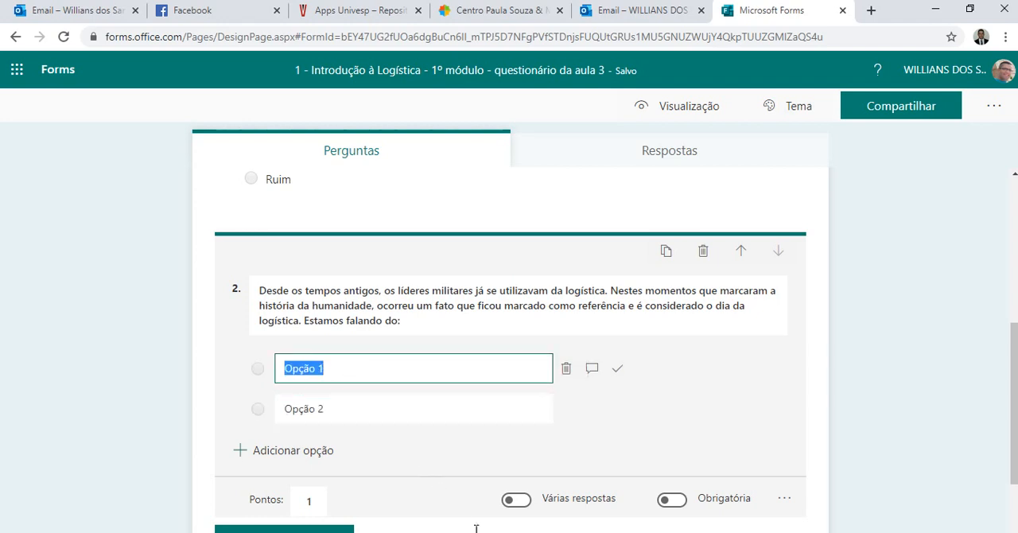
pyautogui.moveTo(483, 531)
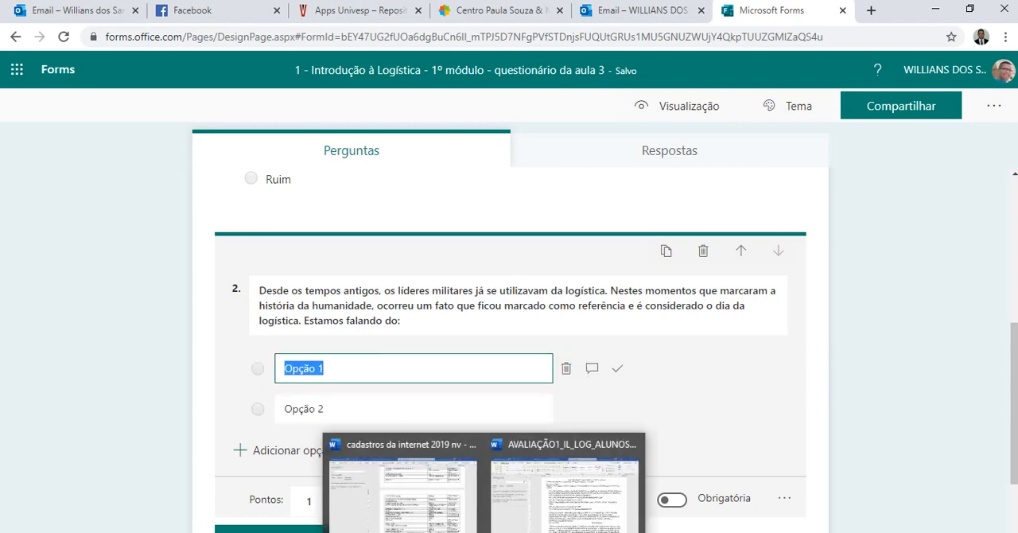
pyautogui.click(522, 509)
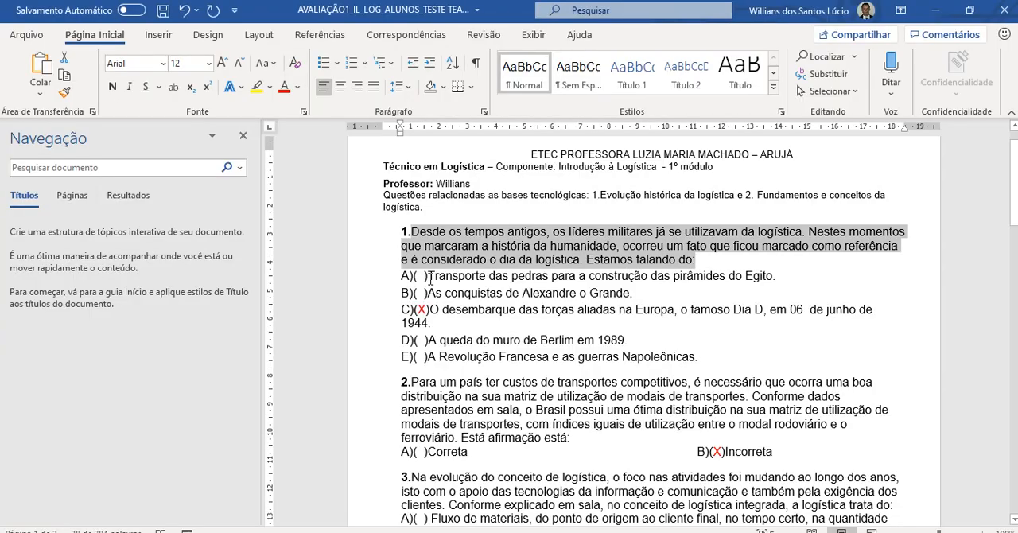
pyautogui.moveTo(429, 276); pyautogui.dragTo(711, 358)
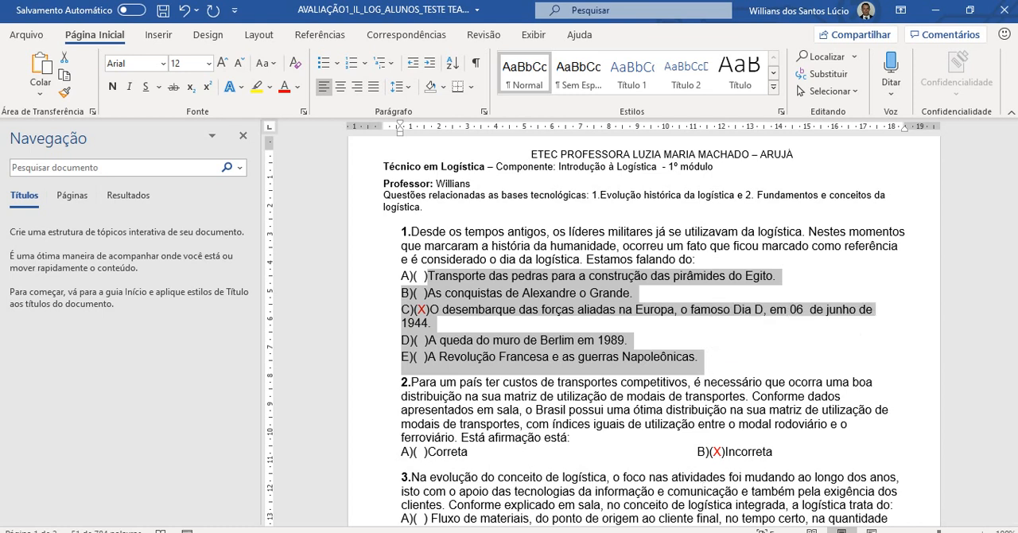
pyautogui.moveTo(451, 531)
pyautogui.click(435, 465)
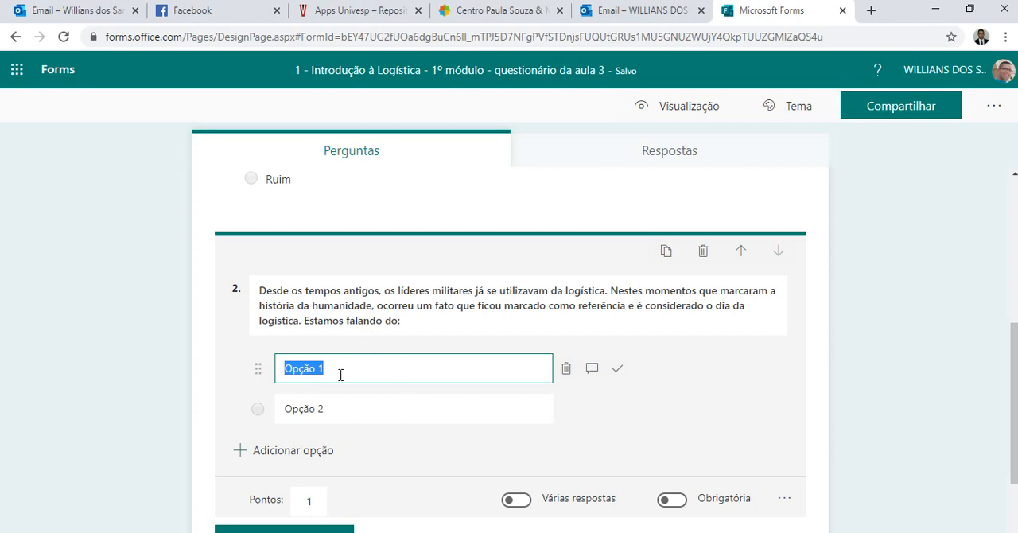
pyautogui.hotkey('ctrl', 'v')
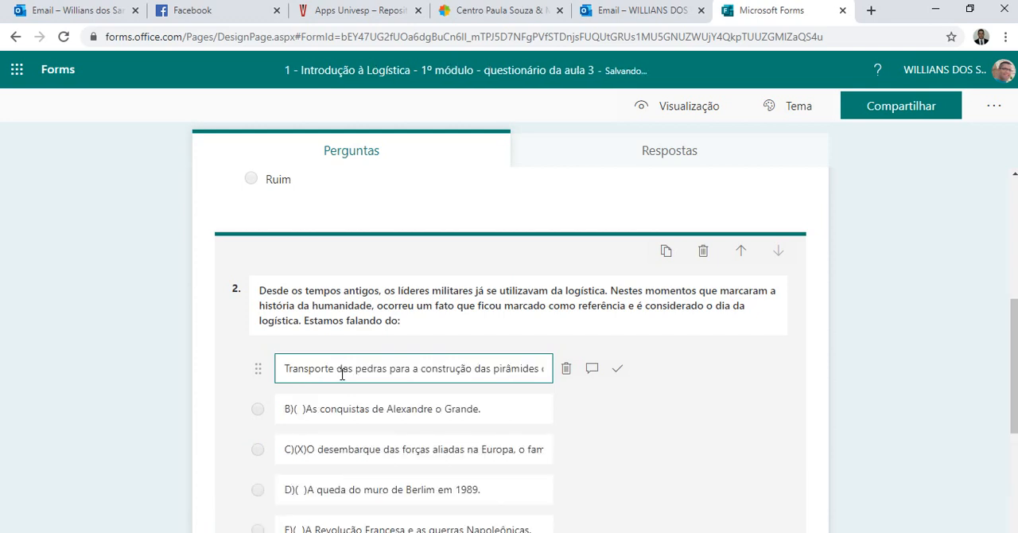
# Remove the "B)( )" and "C)(X)" prefixes from the second and third answer options of question 2.
pyautogui.scroll(-2, 358, 365)
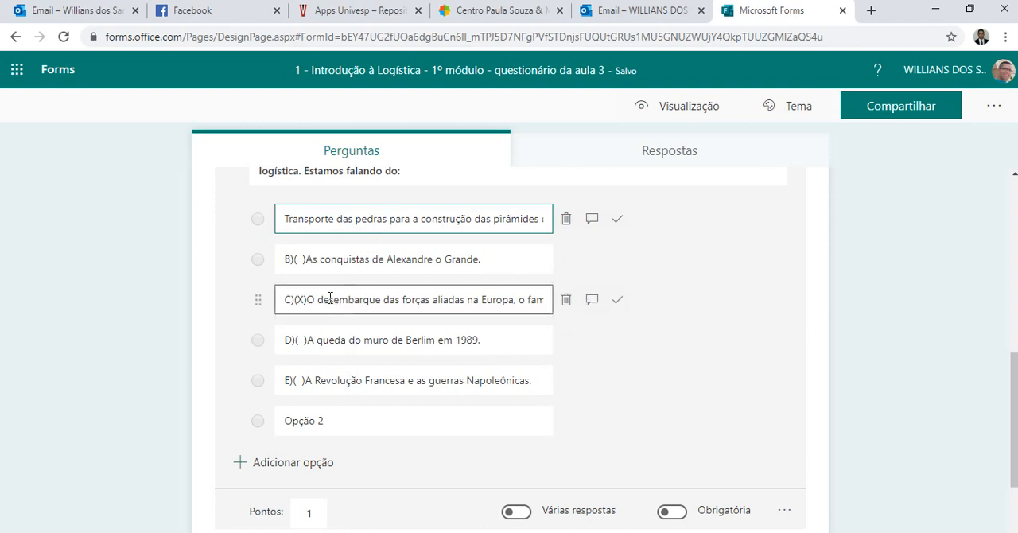
pyautogui.click(307, 260)
pyautogui.click(303, 263)
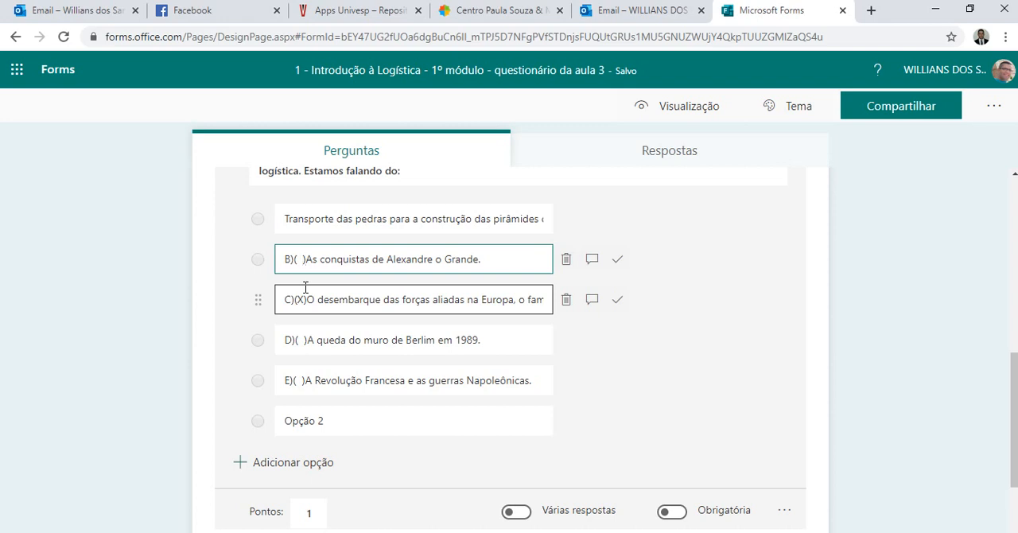
pyautogui.press('BackSpace')
pyautogui.press('BackSpace')
pyautogui.press('BackSpace')
pyautogui.press('BackSpace')
pyautogui.press('BackSpace')
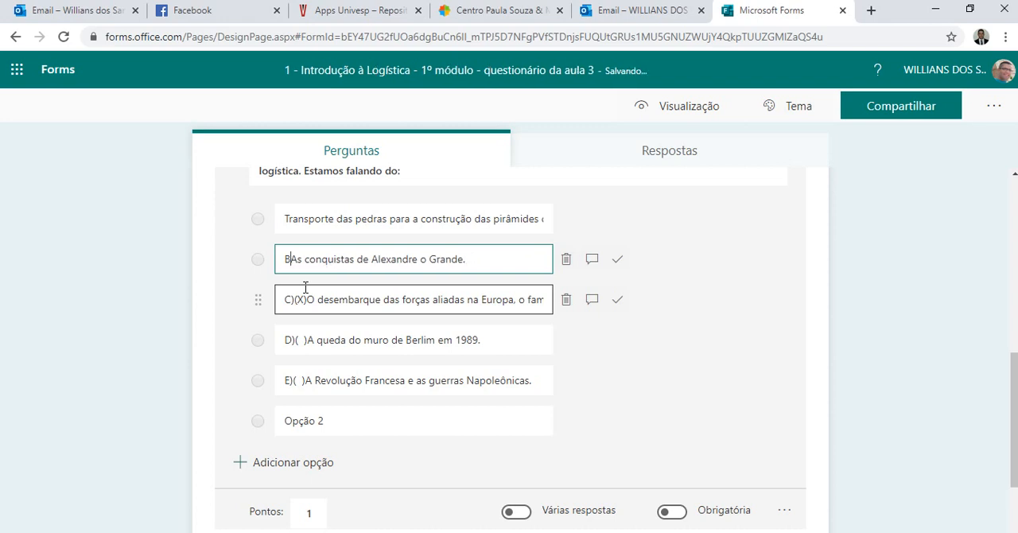
pyautogui.click(307, 299)
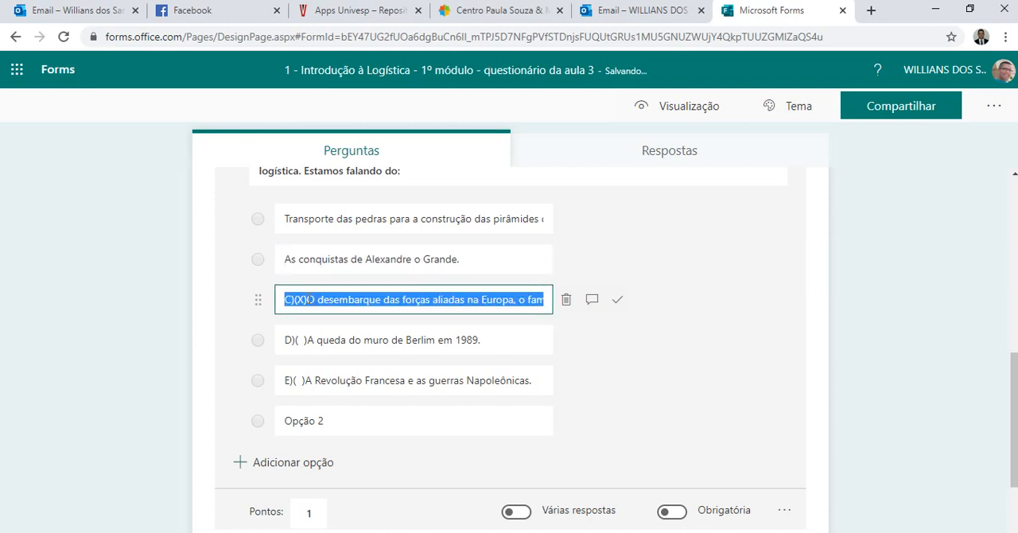
pyautogui.click(309, 300)
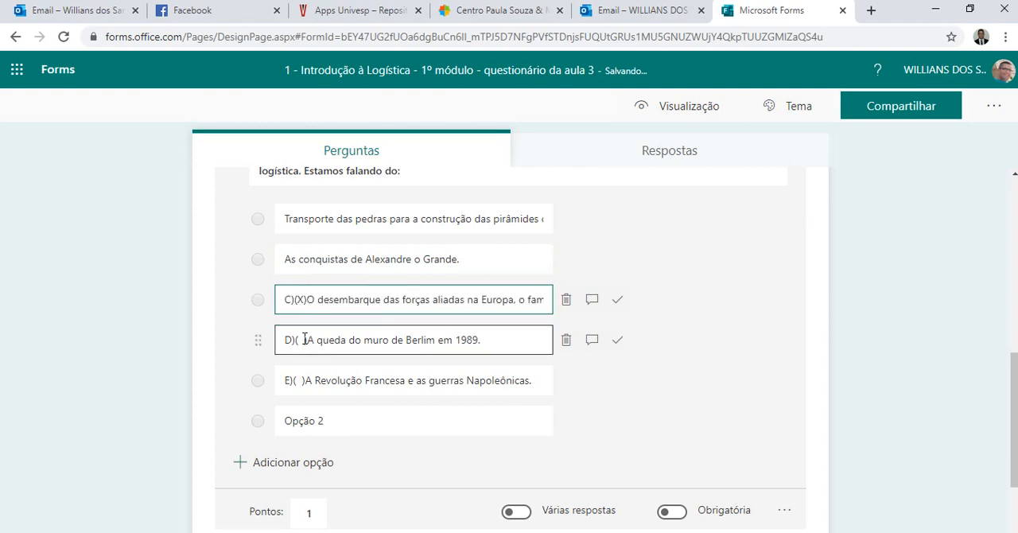
pyautogui.press('BackSpace')
pyautogui.press('BackSpace')
pyautogui.press('BackSpace')
pyautogui.press('BackSpace')
pyautogui.press('BackSpace')
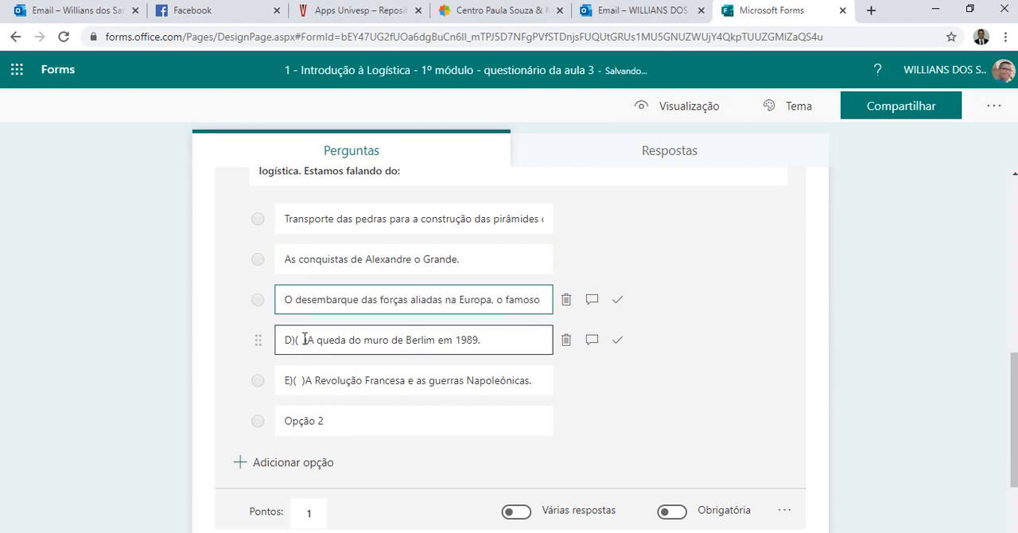
# Remove the "D)( )" and "E)( )" prefixes from the fourth and fifth answer options of question 2.
pyautogui.click(306, 338)
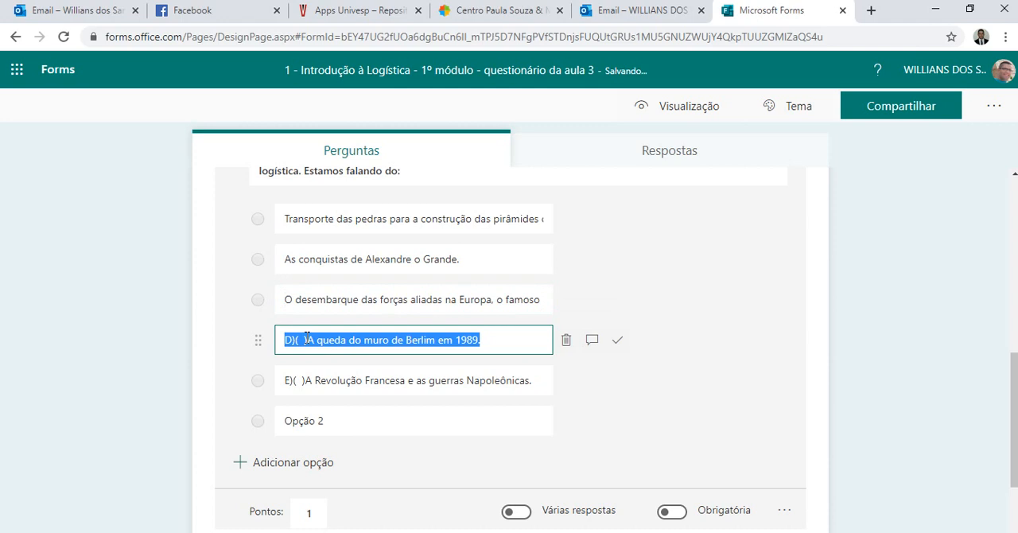
pyautogui.moveTo(307, 338); pyautogui.dragTo(306, 345)
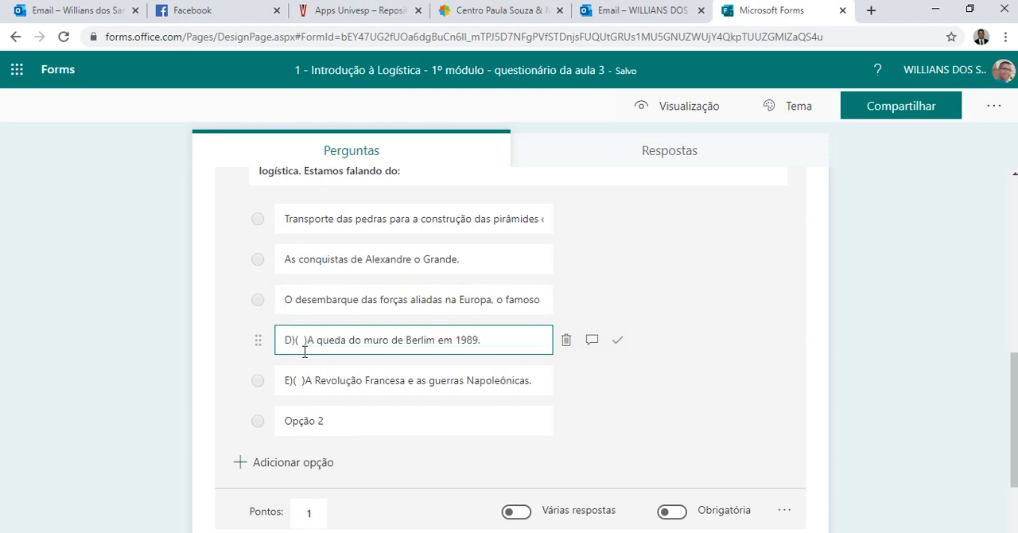
pyautogui.press('BackSpace')
pyautogui.press('BackSpace')
pyautogui.press('BackSpace')
pyautogui.press('BackSpace')
pyautogui.press('BackSpace')
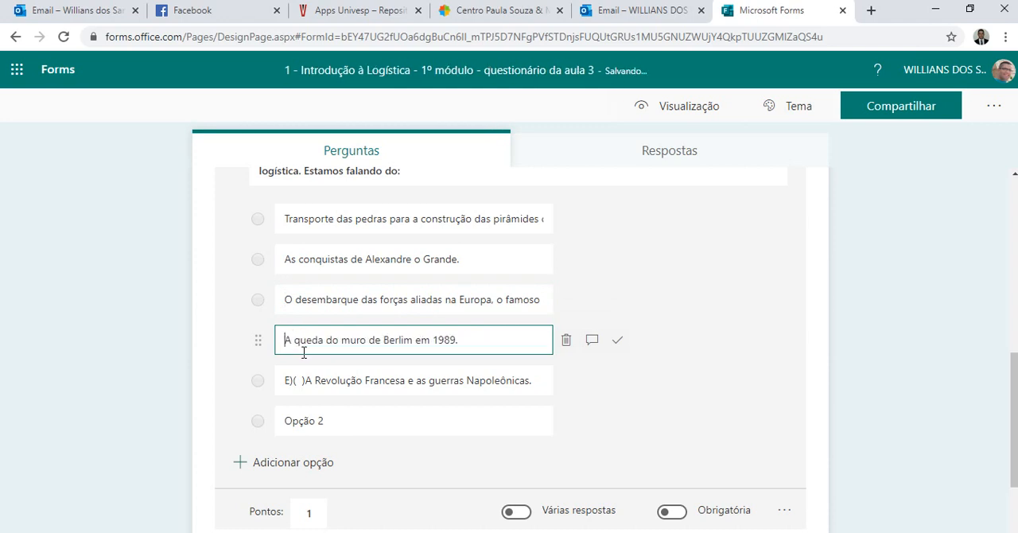
pyautogui.click(307, 383)
pyautogui.click(305, 381)
pyautogui.moveTo(305, 380); pyautogui.dragTo(302, 380)
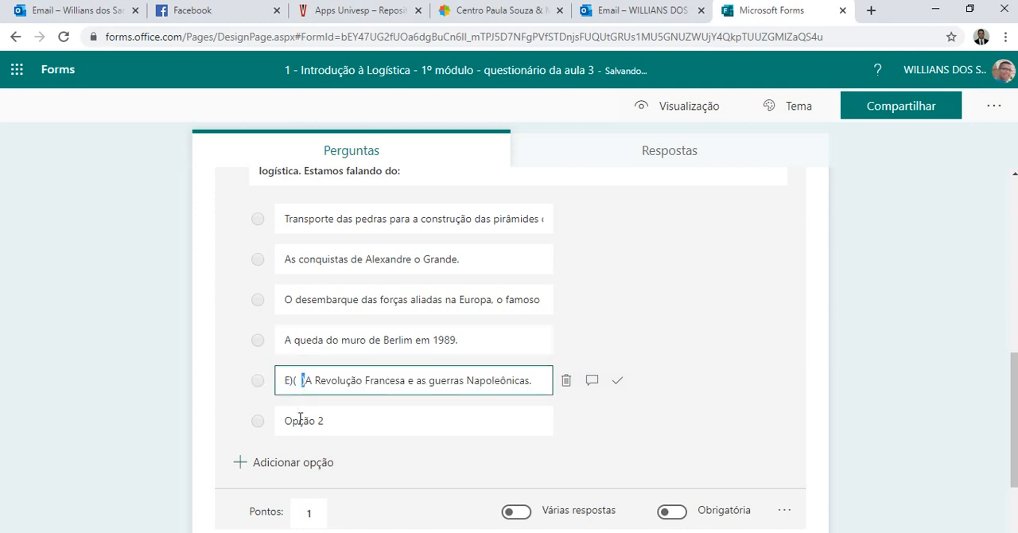
pyautogui.press('BackSpace')
pyautogui.press('BackSpace')
pyautogui.press('BackSpace')
pyautogui.press('BackSpace')
pyautogui.press('BackSpace')
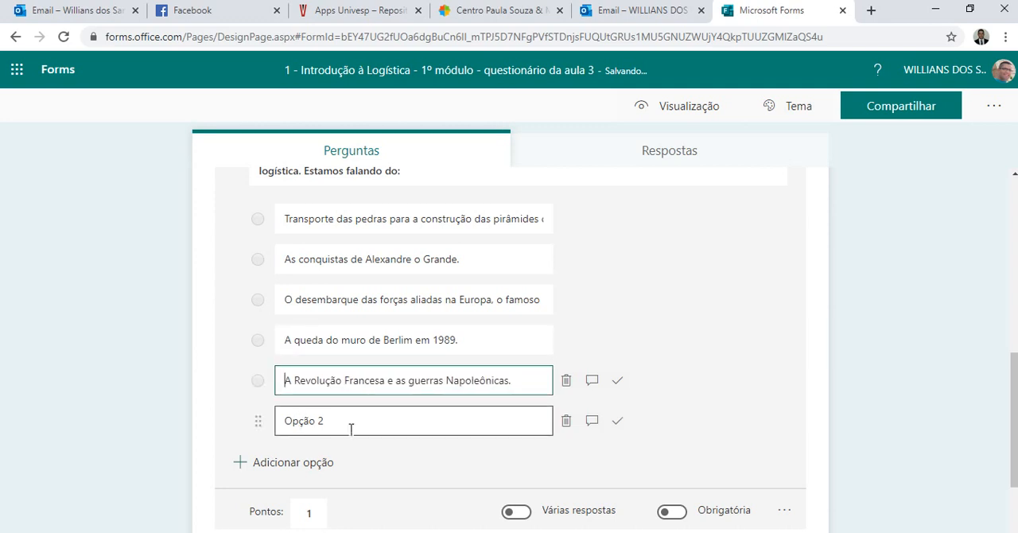
# Delete the unused "Opção 2" answer from question 2.
pyautogui.scroll(1, 391, 428)
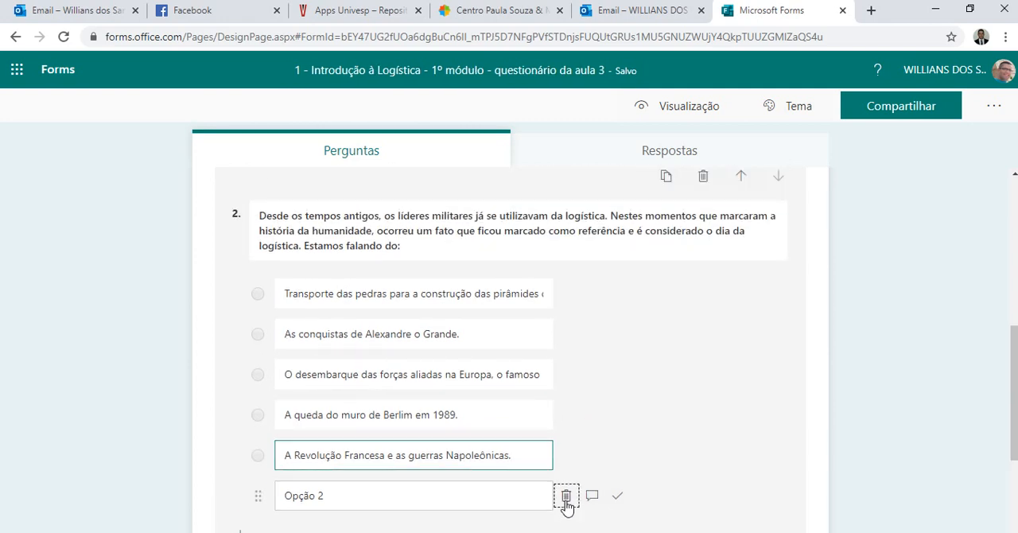
pyautogui.click(565, 498)
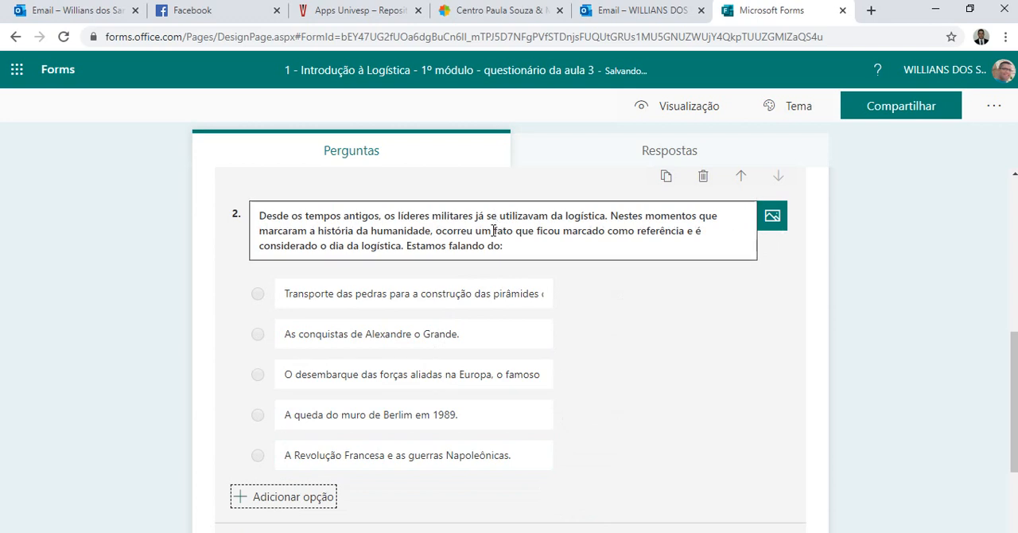
pyautogui.click(445, 302)
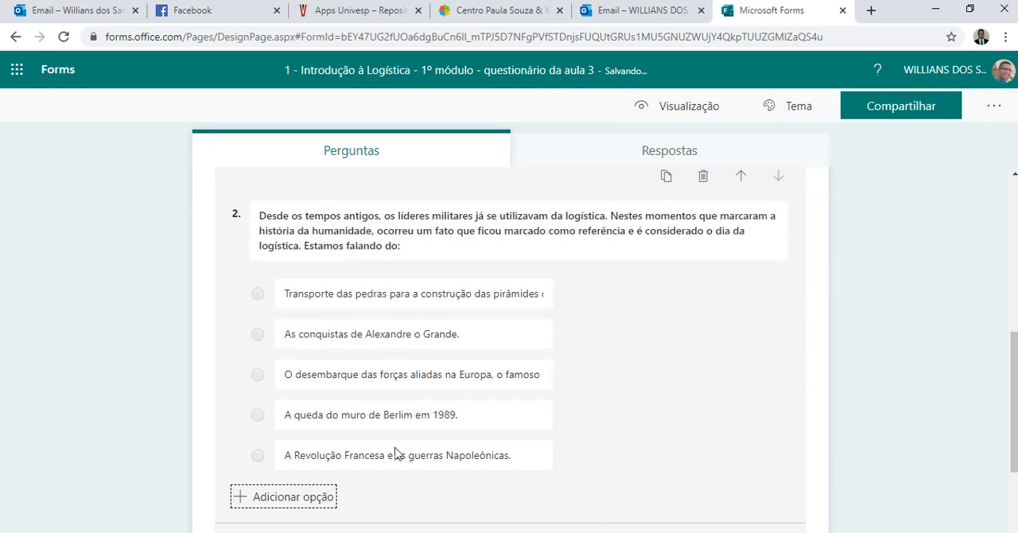
pyautogui.click(471, 286)
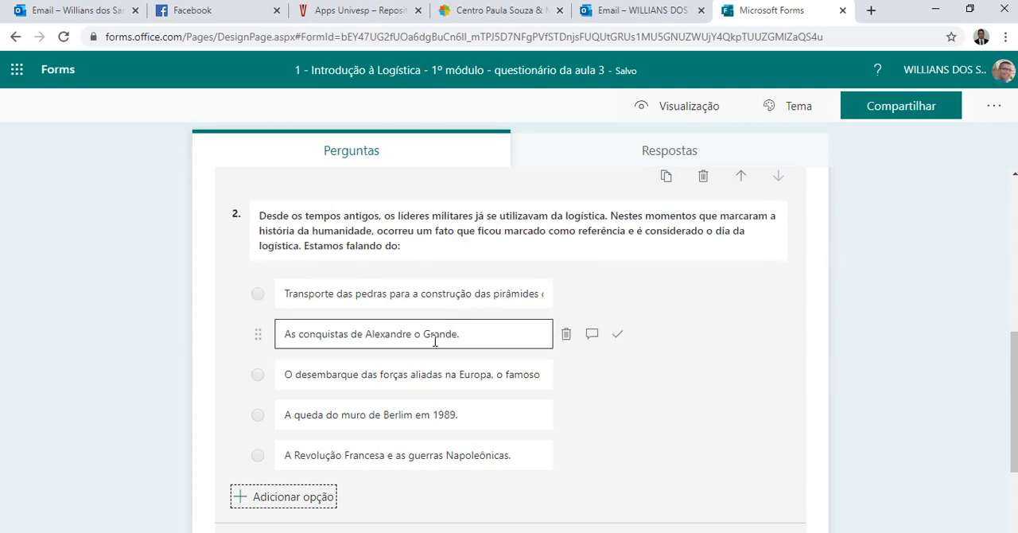
# Check the full text of the option beginning "O desembarque das forças aliadas" and mark it as question 2's correct answer.
pyautogui.click(389, 377)
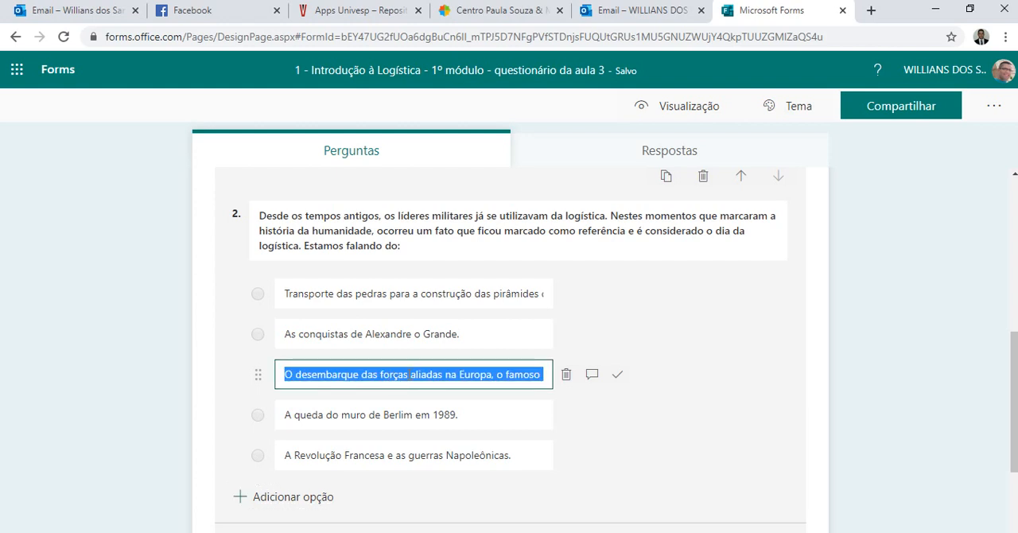
pyautogui.click(409, 375)
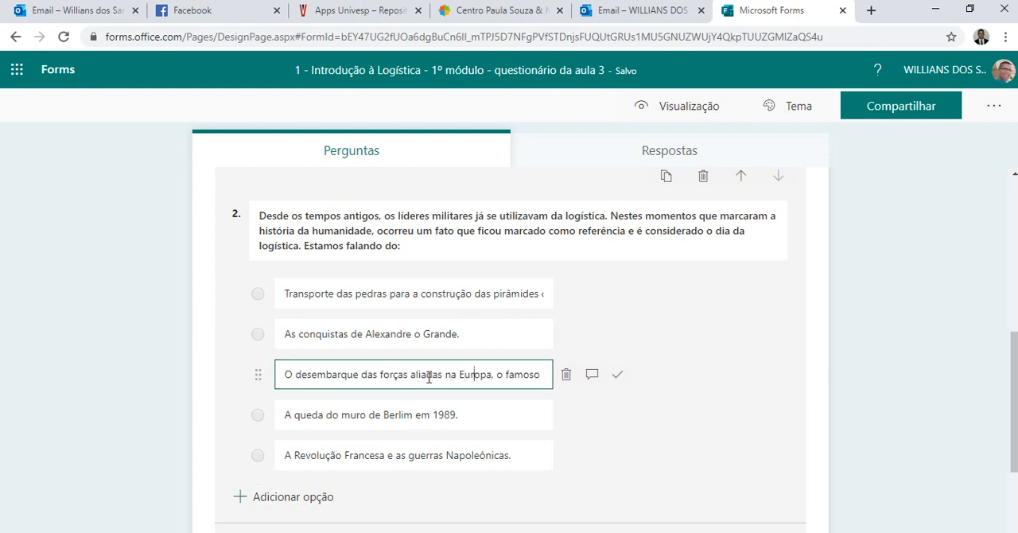
pyautogui.press('End')
pyautogui.write('Dia D, em 06  de junho de 1944')
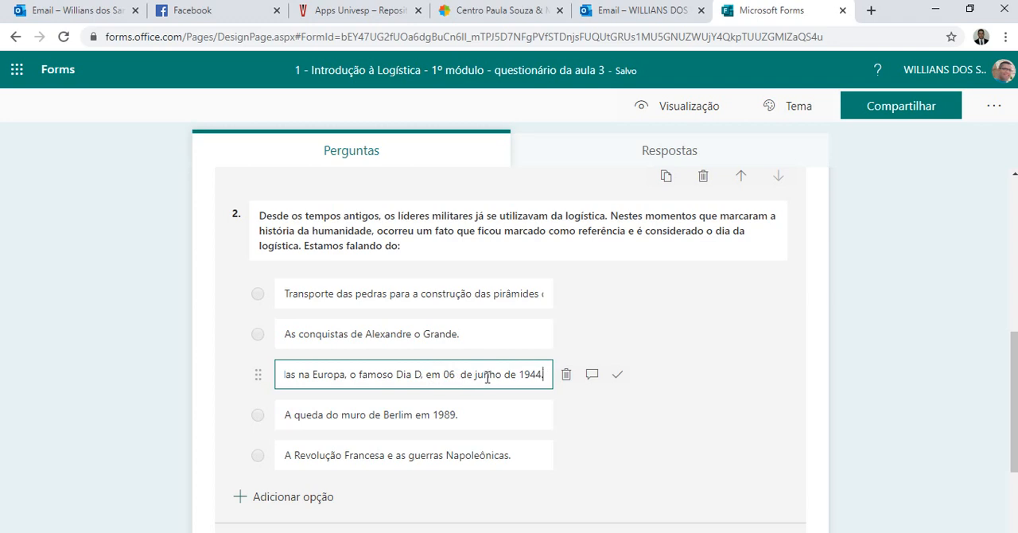
pyautogui.click(621, 377)
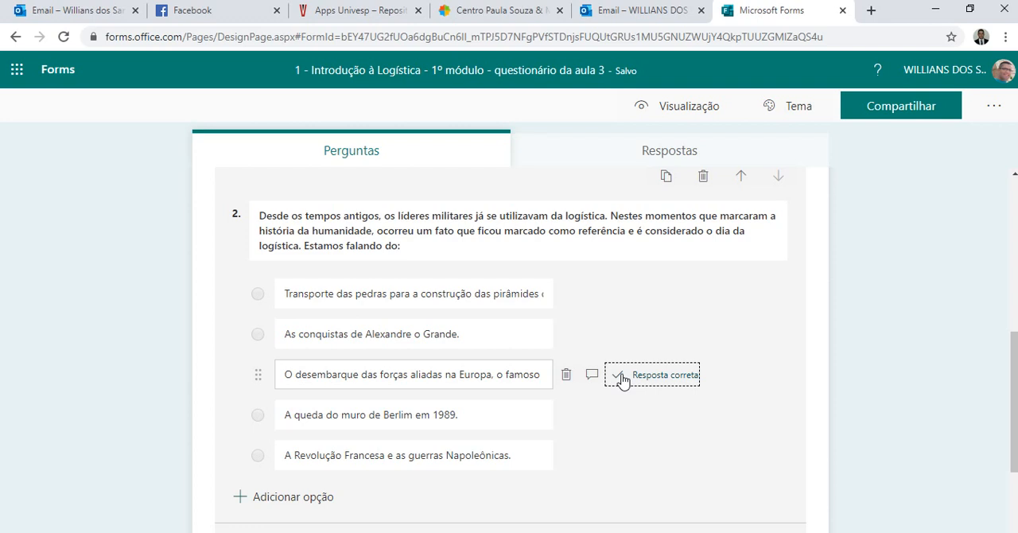
pyautogui.click(623, 378)
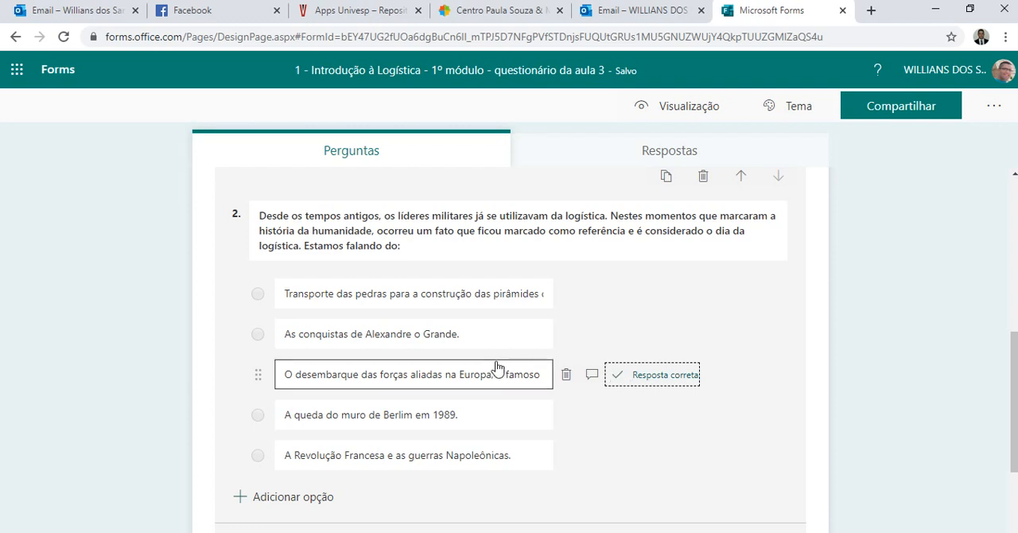
# Set question 2's points to 2 and make the question mandatory (Obrigatória).
pyautogui.scroll(-2, 497, 362)
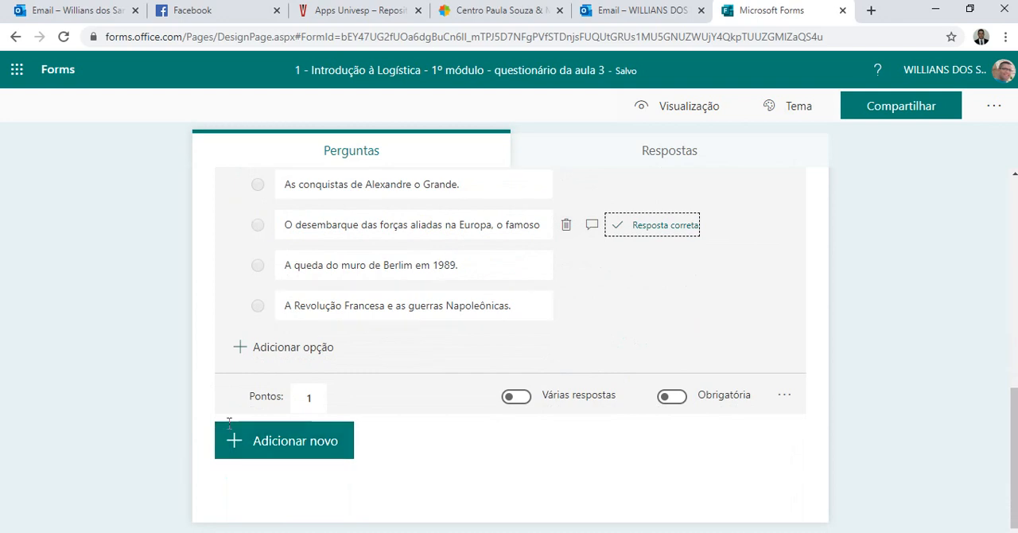
pyautogui.click(312, 407)
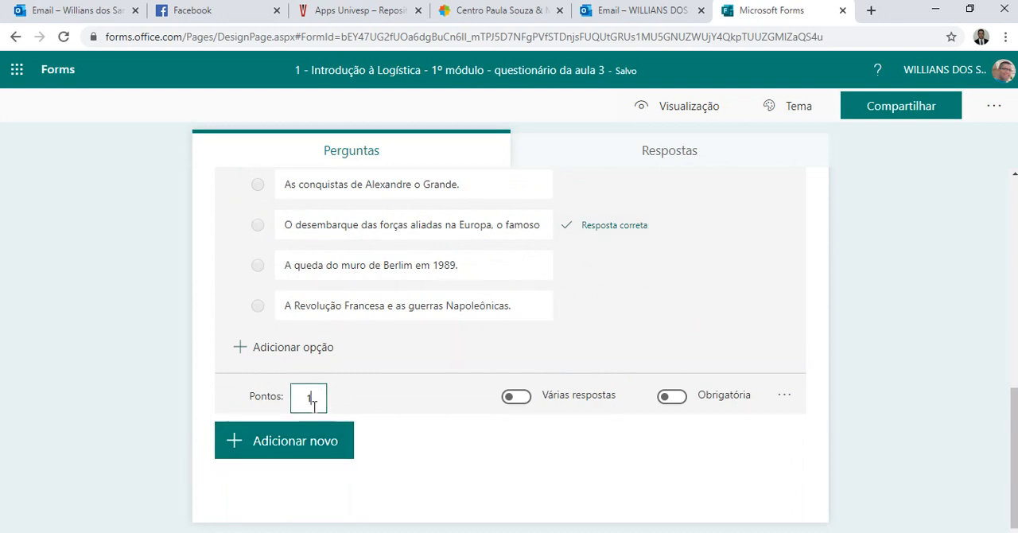
pyautogui.press('BackSpace')
pyautogui.write('2')
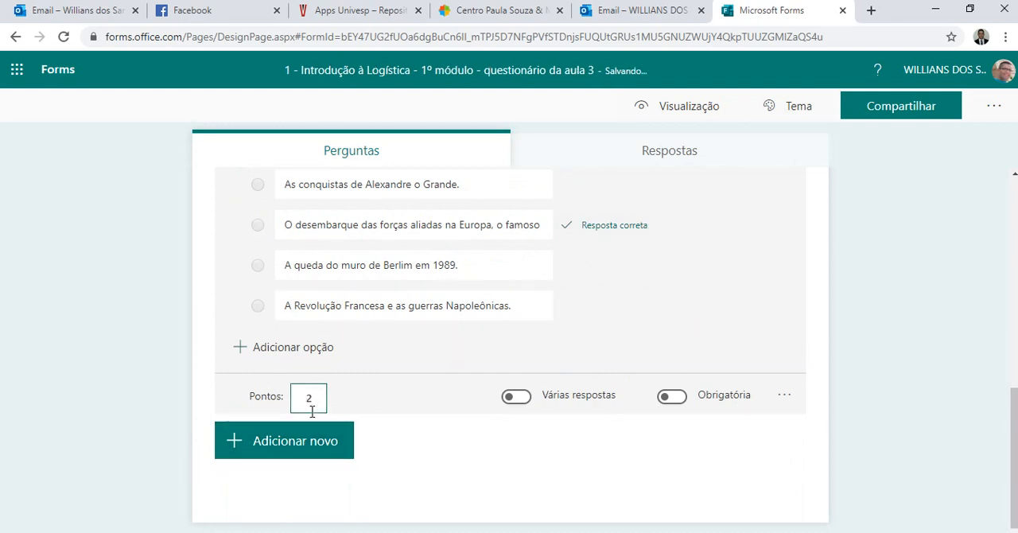
pyautogui.scroll(1, 502, 416)
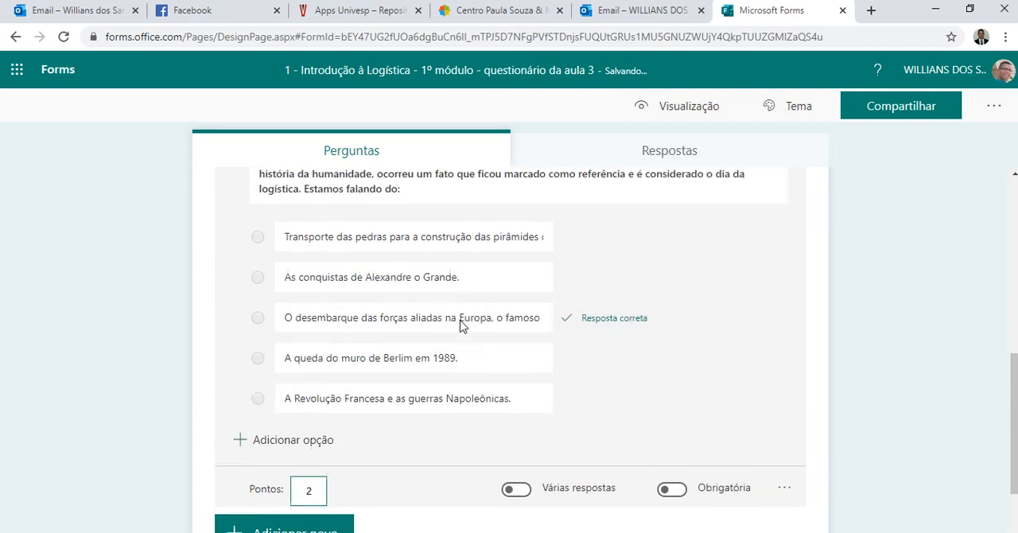
pyautogui.scroll(1, 501, 288)
pyautogui.scroll(-2, 536, 387)
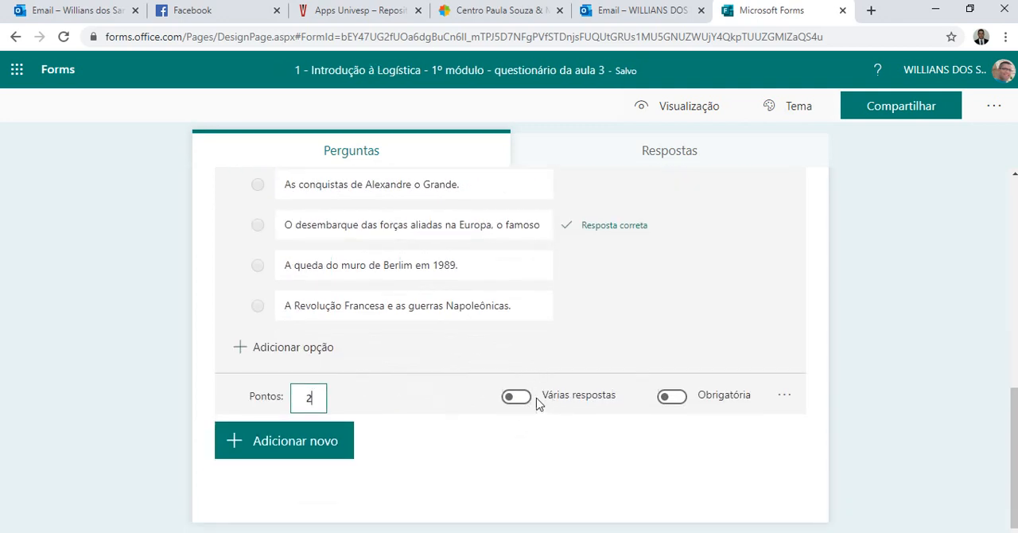
pyautogui.click(672, 403)
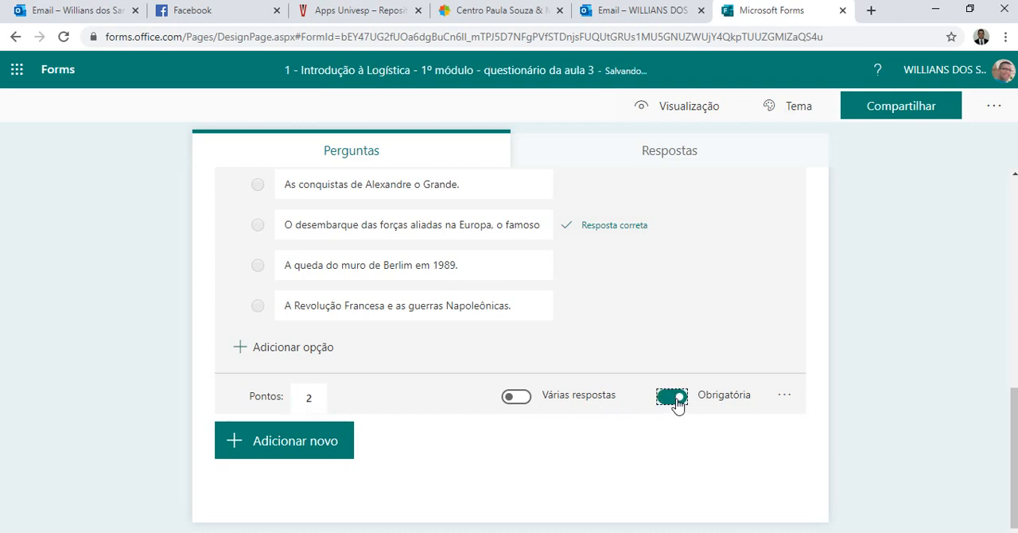
# Add a third question of type Opção below question 2.
pyautogui.click(292, 447)
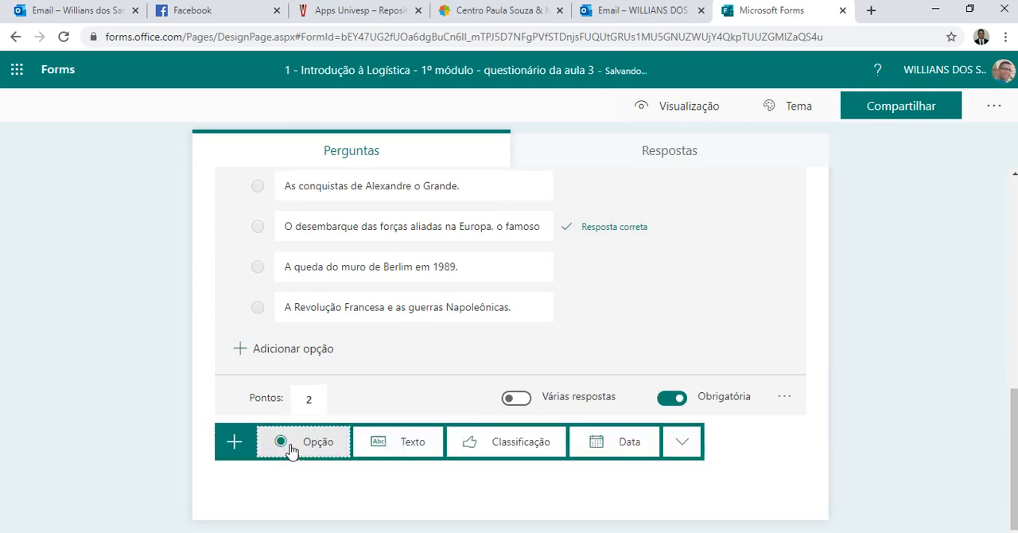
pyautogui.scroll(2, 406, 358)
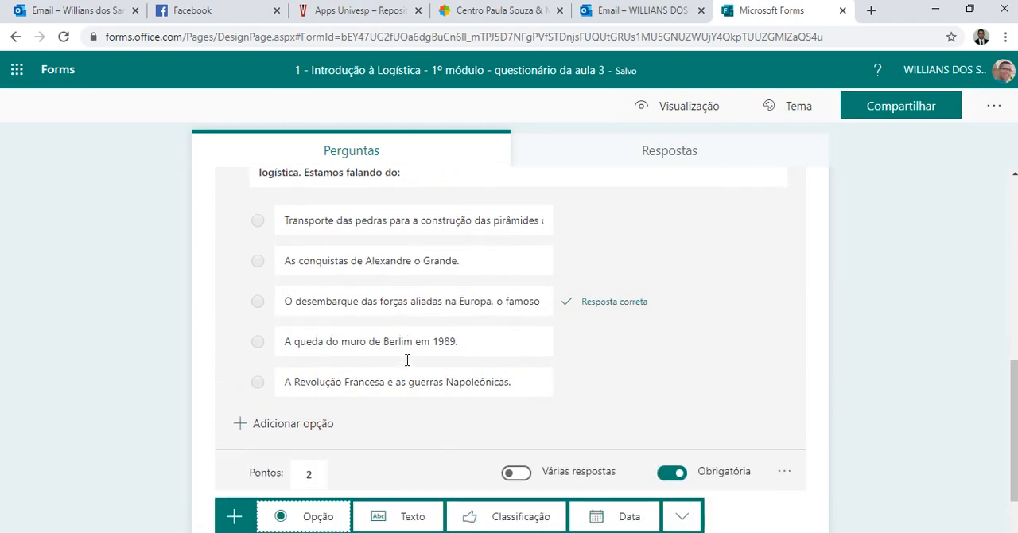
pyautogui.scroll(-2, 406, 360)
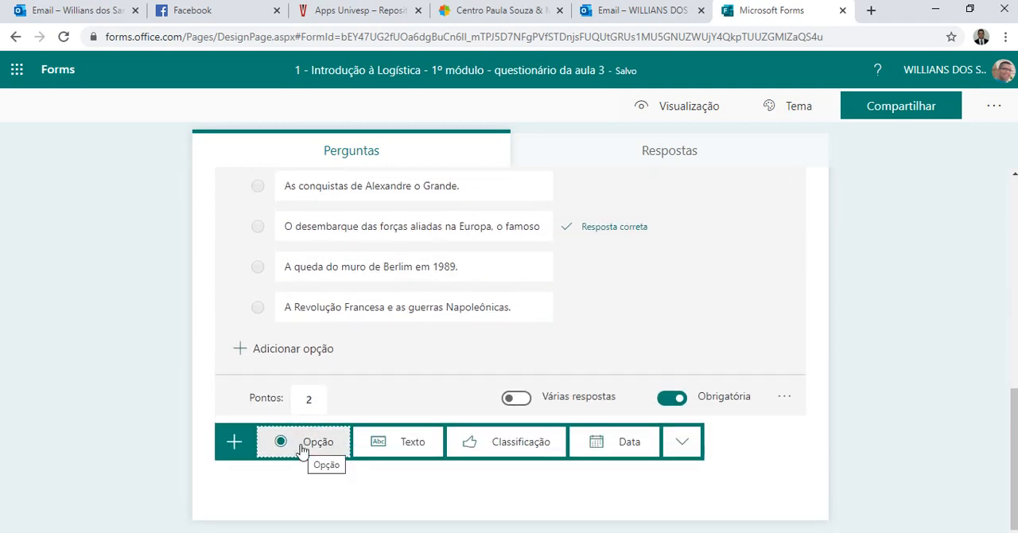
pyautogui.click(302, 445)
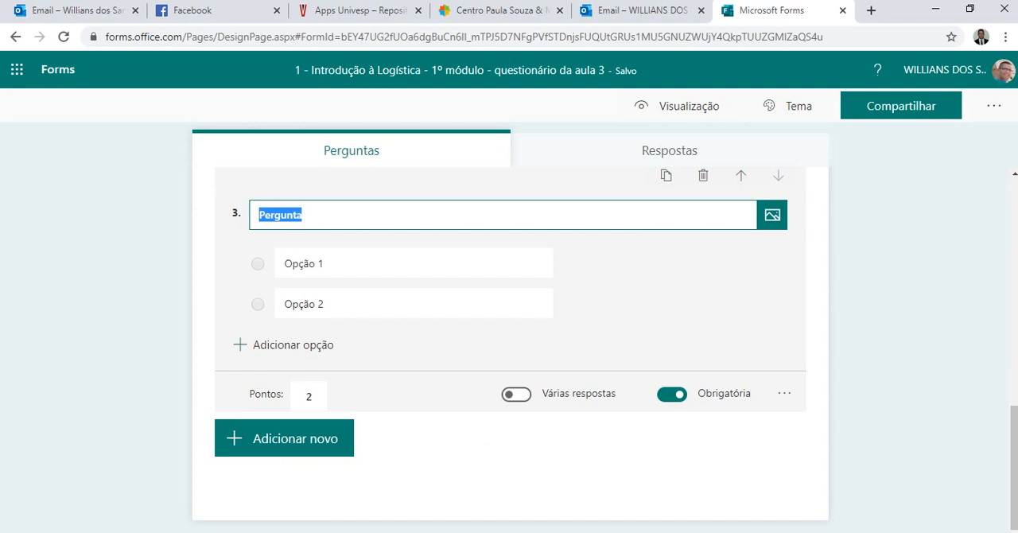
# Consult the questions in the Word evaluation document, return to Forms and enter "Quais são consideradas as atividades primárias da logística, conforme a aula?" as question 3.
pyautogui.click(566, 493)
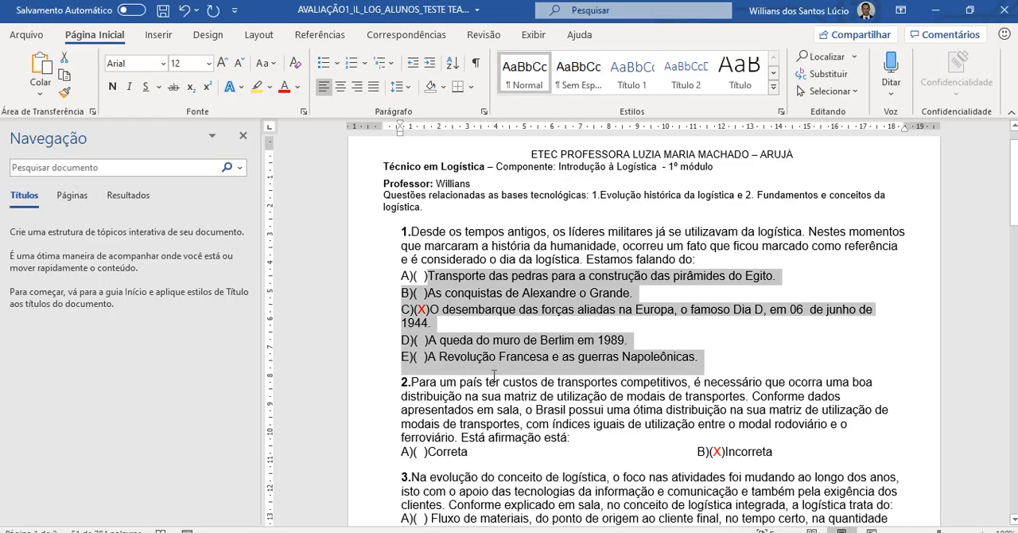
pyautogui.scroll(-12, 493, 375)
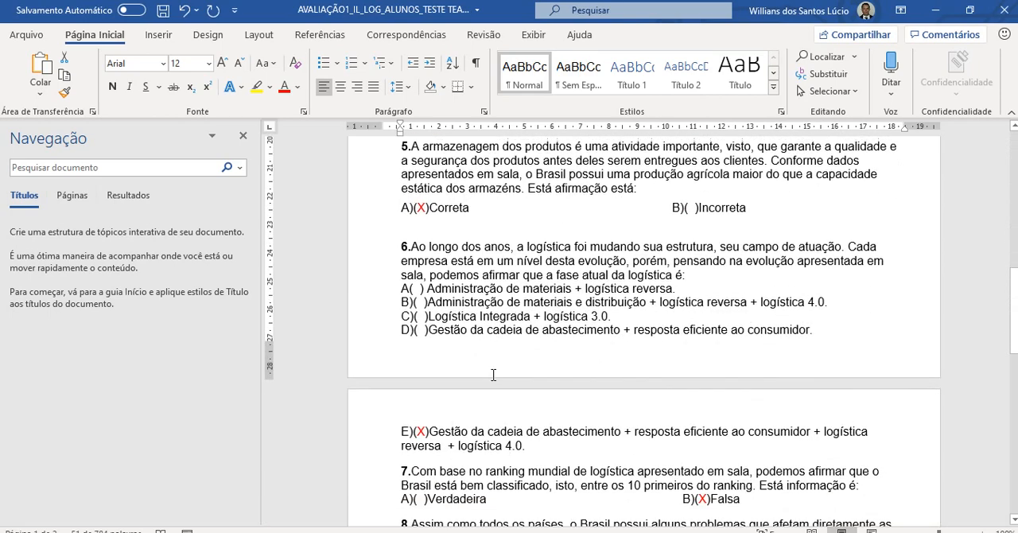
pyautogui.scroll(-10, 493, 375)
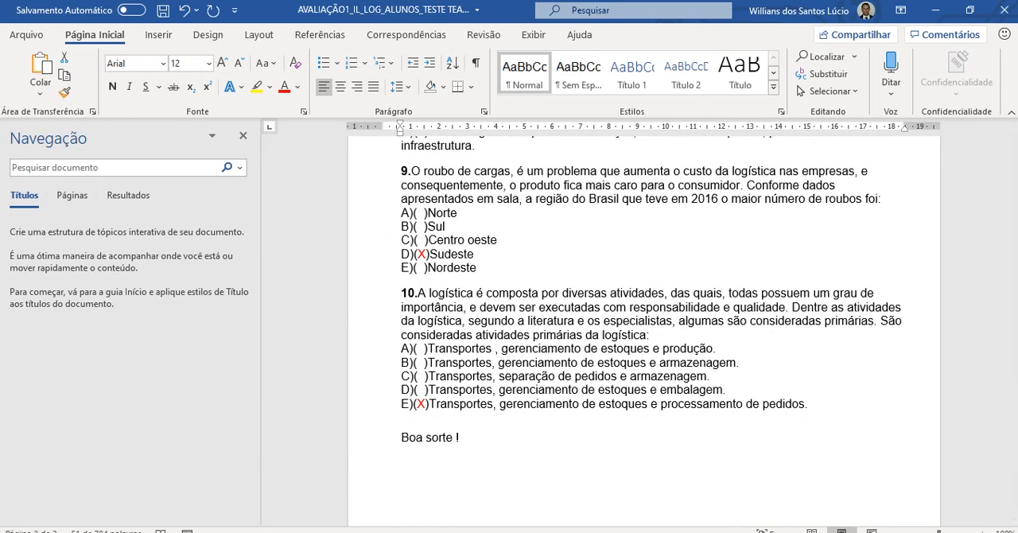
pyautogui.click(450, 477)
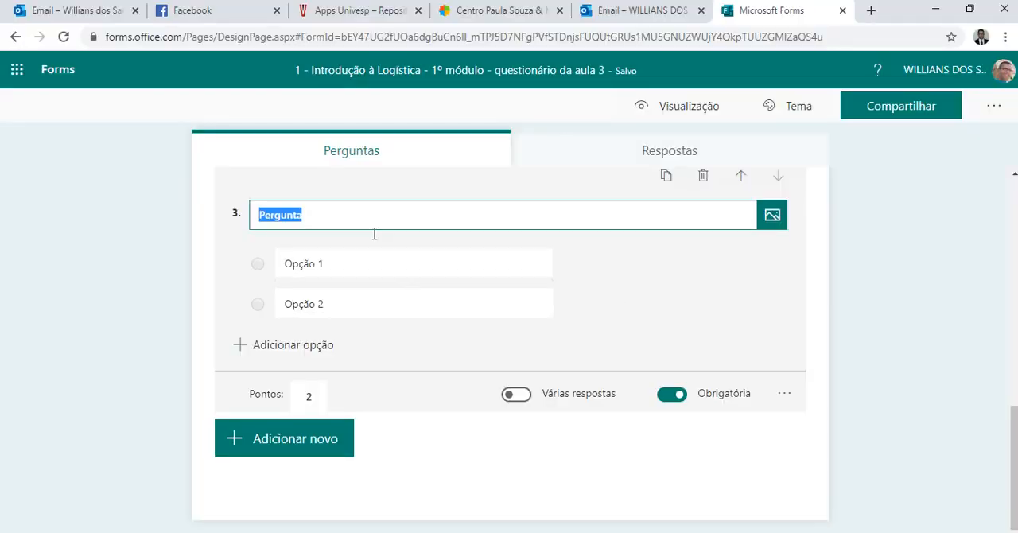
pyautogui.write('Q')
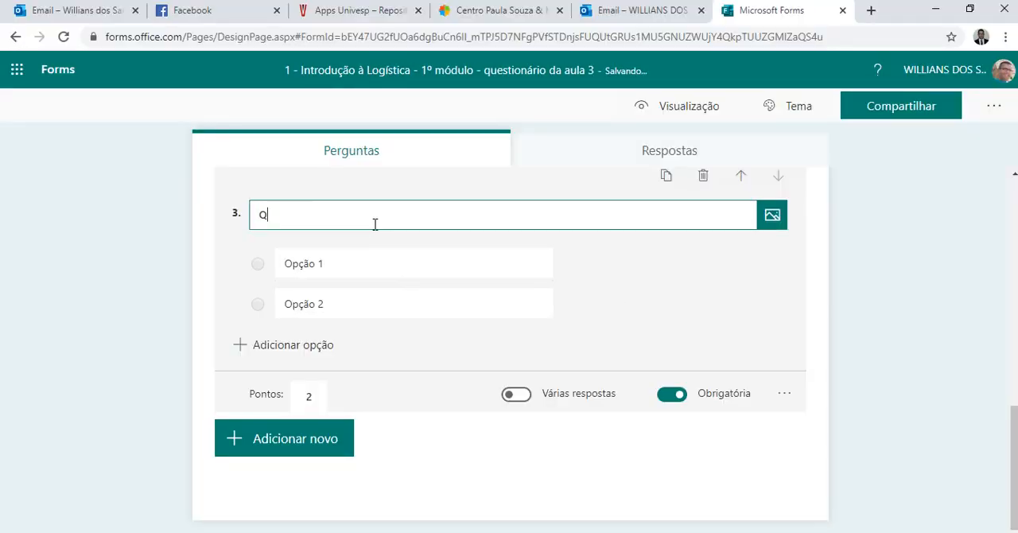
pyautogui.write('uais são considerada')
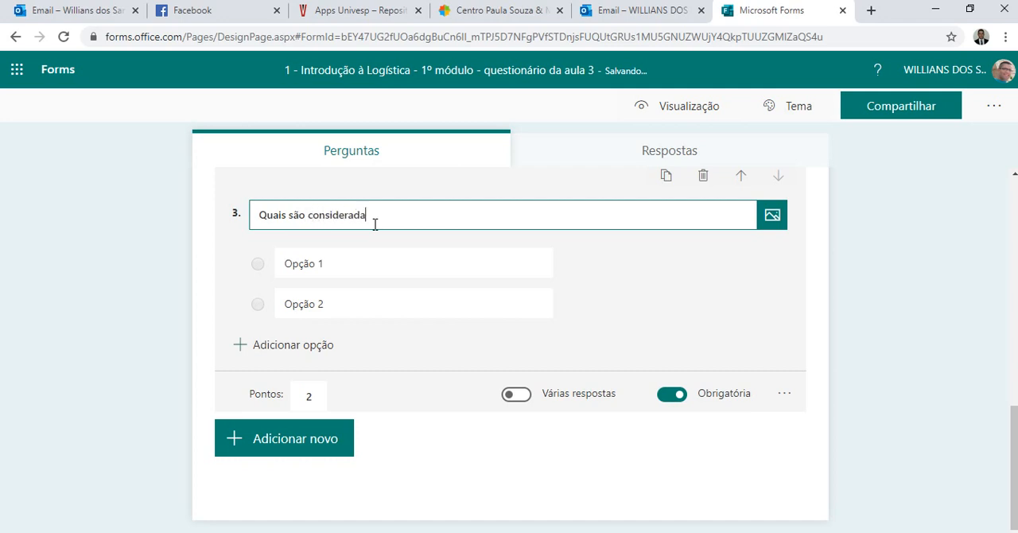
pyautogui.write('s as atividades primárias da log')
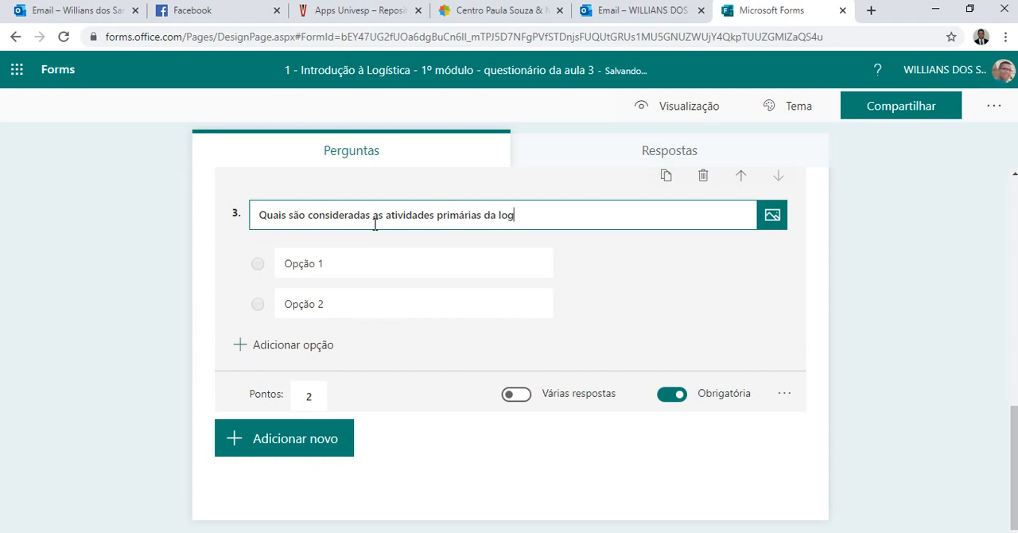
pyautogui.write('istica, conforme a aula?')
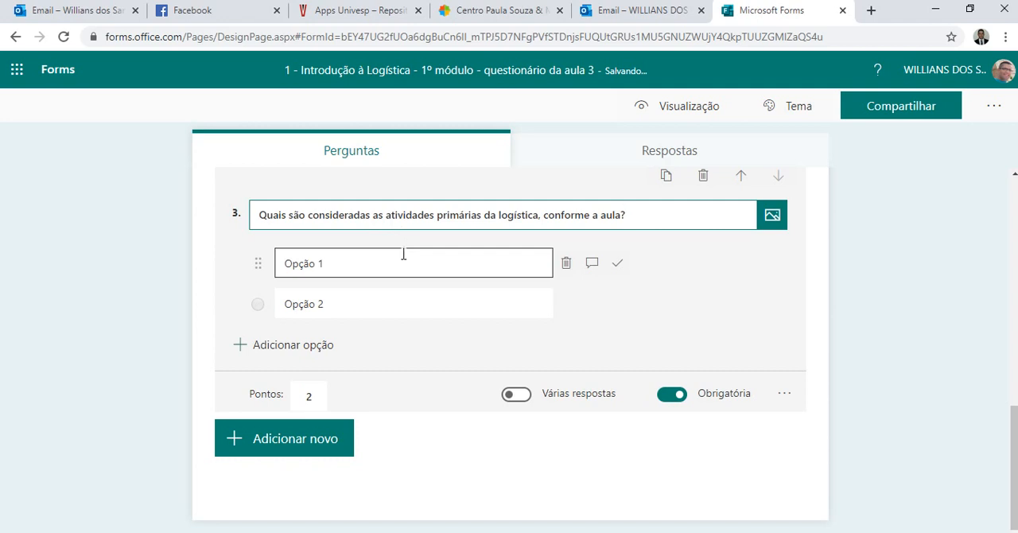
# Fill in question 3's first two answer options with "Embalagem" and "Separação".
pyautogui.click(346, 263)
pyautogui.write('Embalagem')
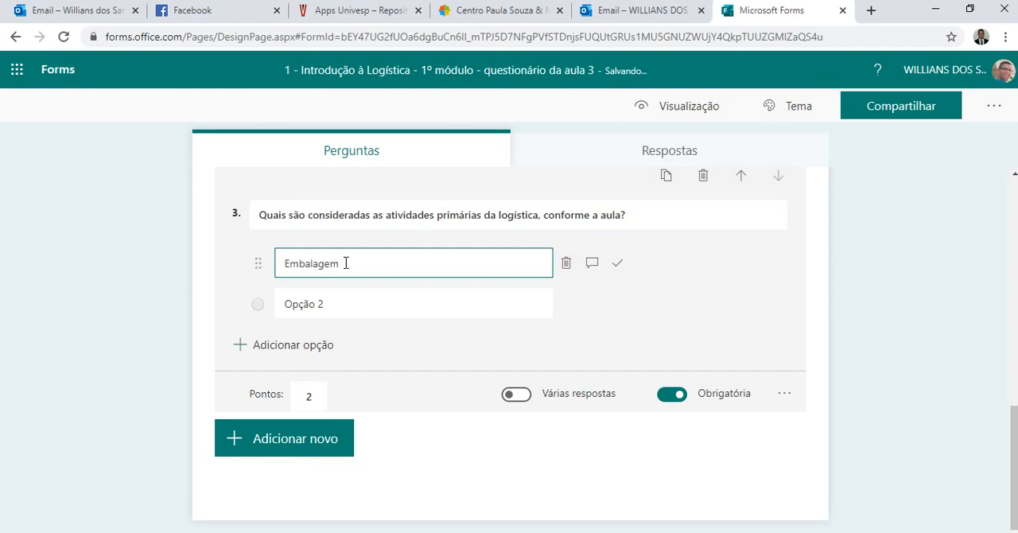
pyautogui.click(345, 303)
pyautogui.write('Separação')
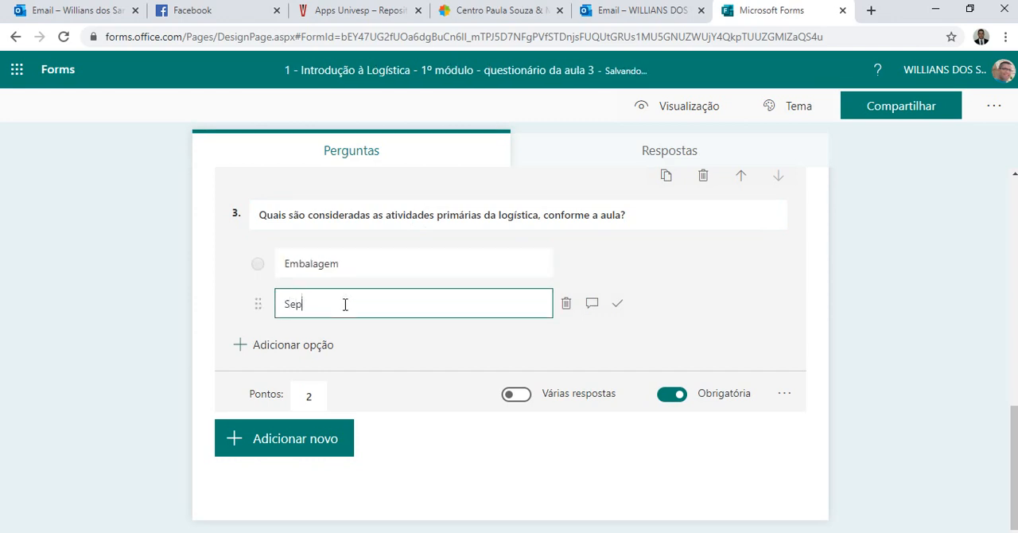
# Add the answer options "Gestão de estoques" and "Gestão de transportes" to question 3.
pyautogui.click(271, 346)
pyautogui.write('G')
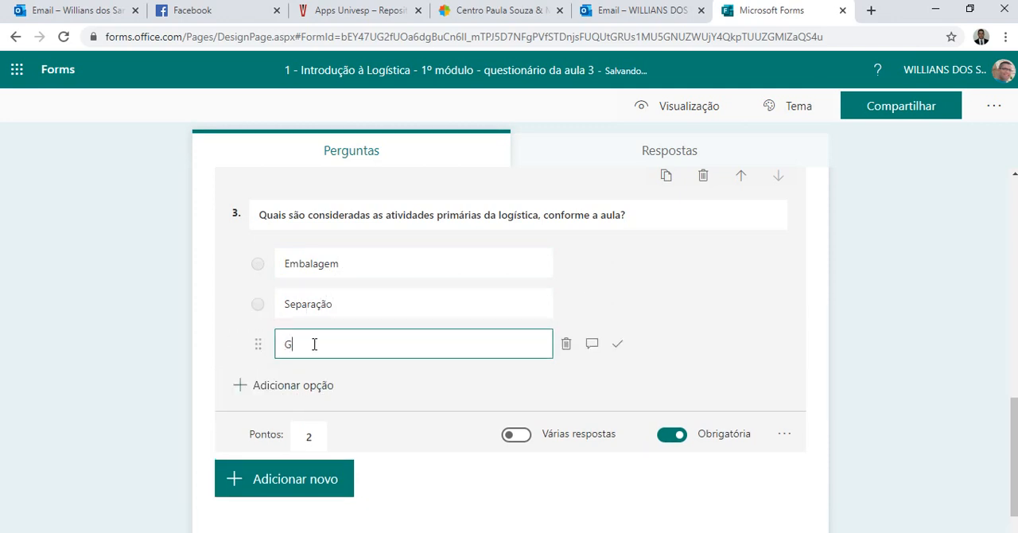
pyautogui.write('estão de est')
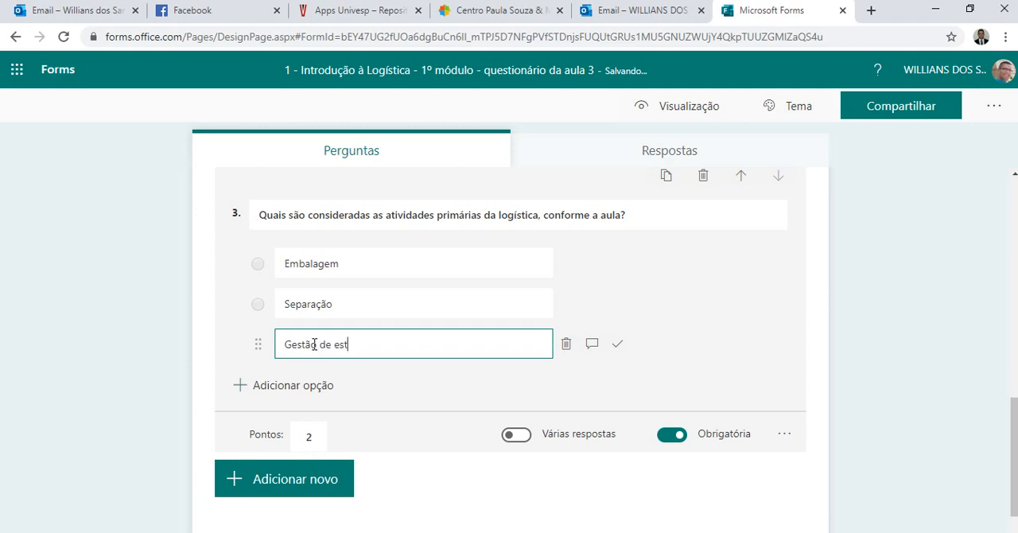
pyautogui.write('oques')
pyautogui.click(239, 385)
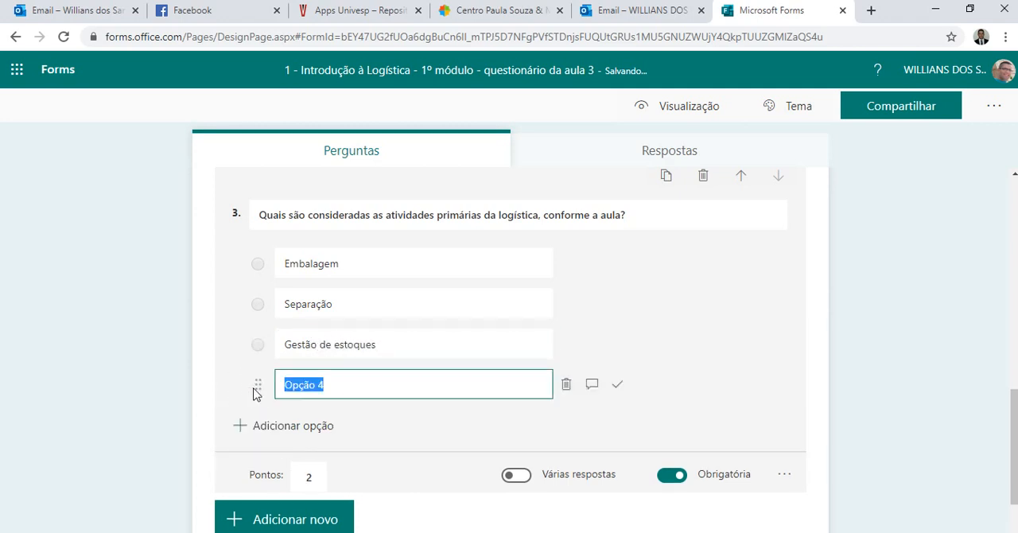
pyautogui.write('Gestão de trans')
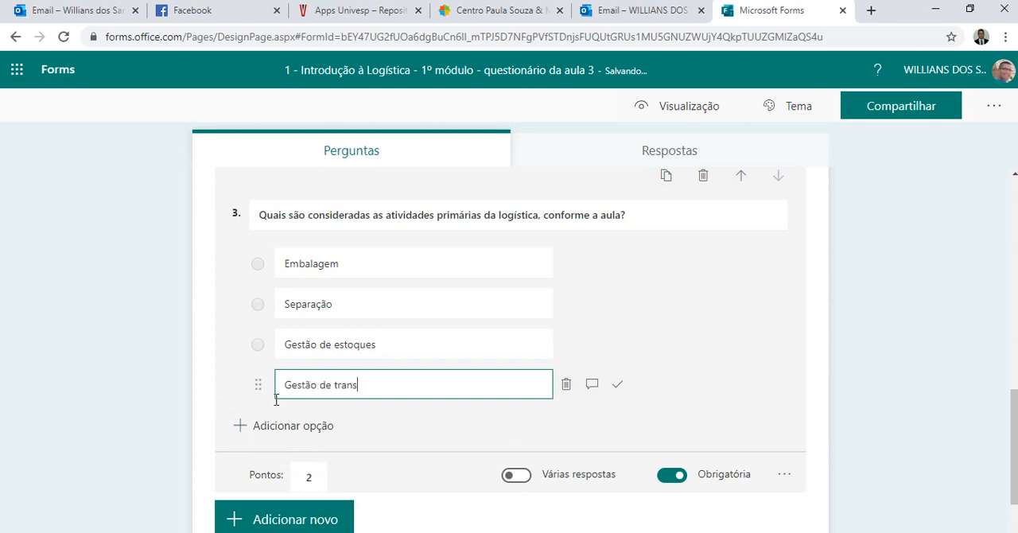
pyautogui.write('portes')
# Add "Processamento de pedidos" as the fifth answer option of question 3.
pyautogui.click(267, 430)
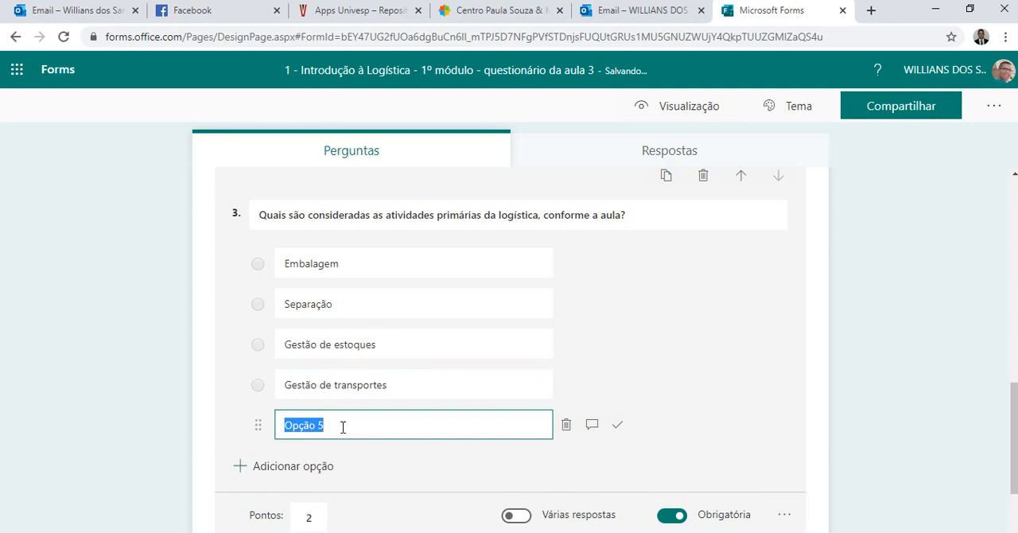
pyautogui.write('`P')
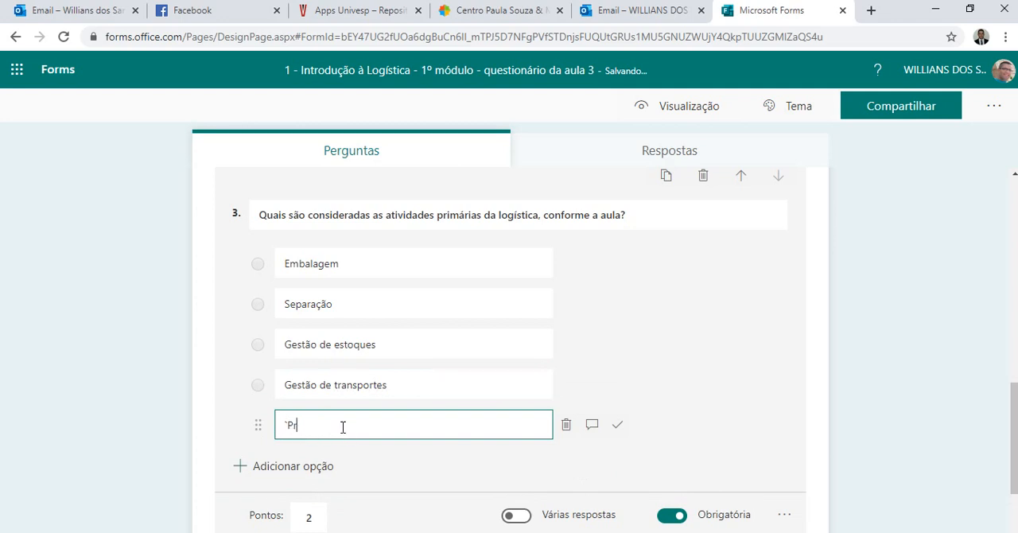
pyautogui.write('r')
pyautogui.press('BackSpace')
pyautogui.press('BackSpace')
pyautogui.press('BackSpace')
pyautogui.write('Processamento de pedidos')
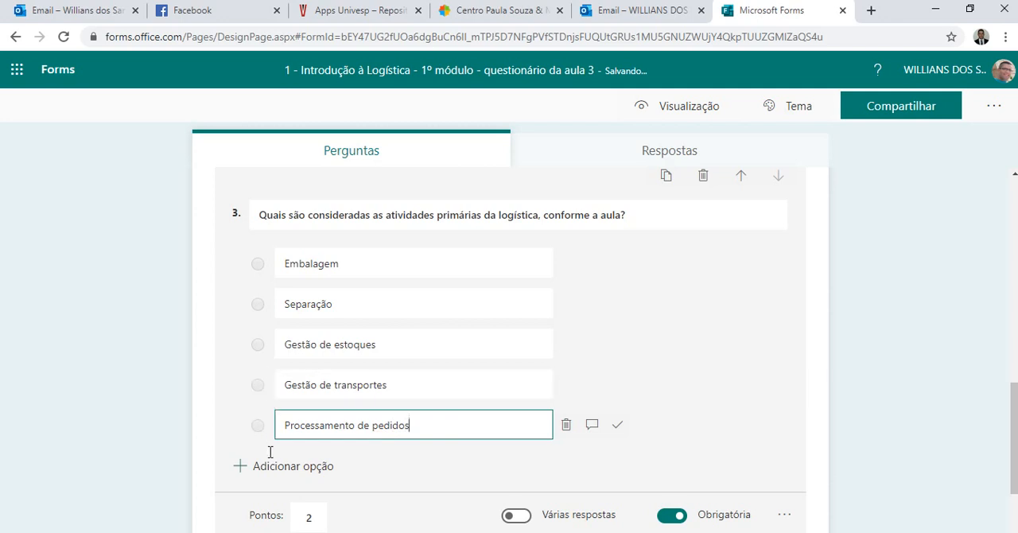
# Add "Movimentação", with a capital M, as the sixth answer option of question 3.
pyautogui.click(253, 467)
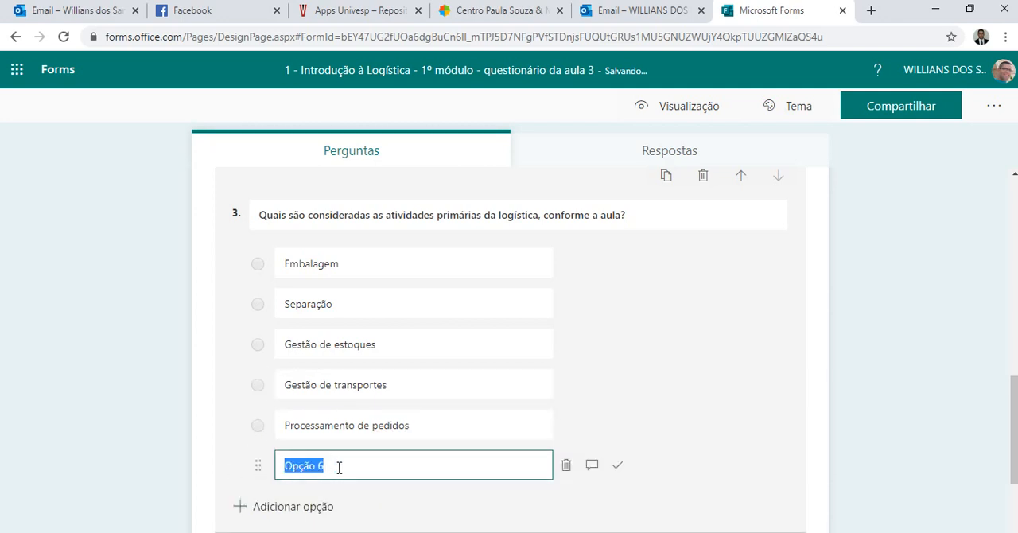
pyautogui.write('m')
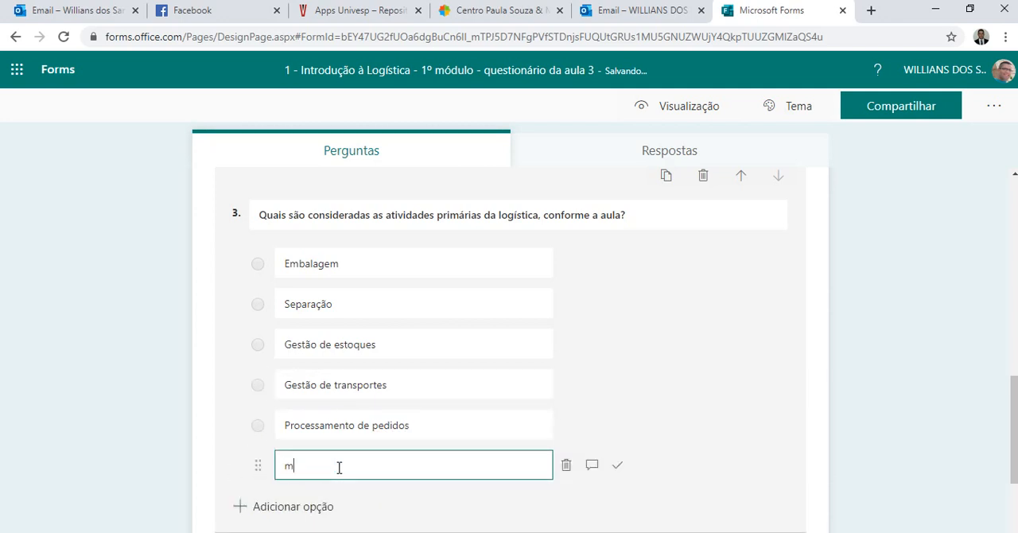
pyautogui.write('ovimentação')
pyautogui.press('Home')
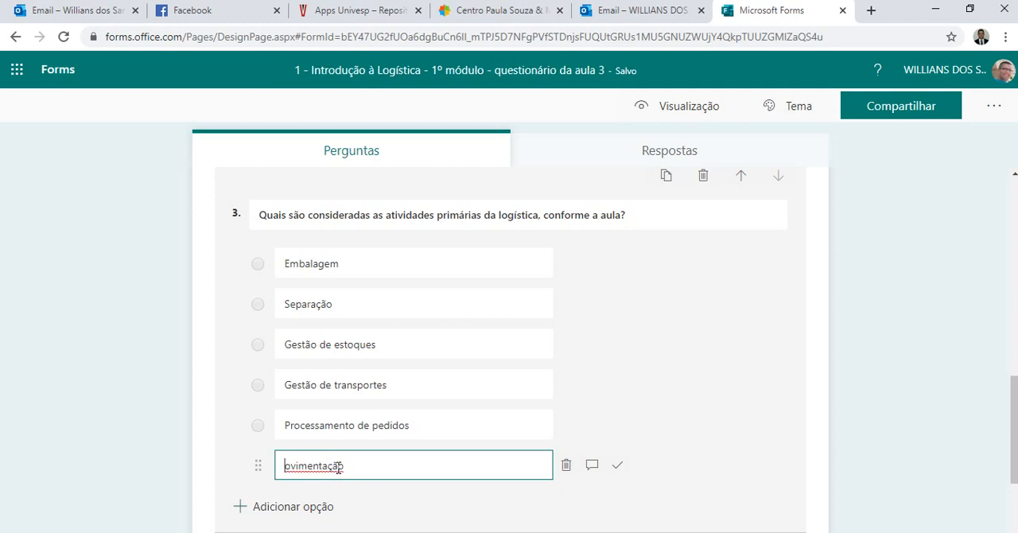
pyautogui.press('Delete')
pyautogui.write('M')
# Allow multiple answers (Várias respostas) for question 3.
pyautogui.scroll(-2, 350, 461)
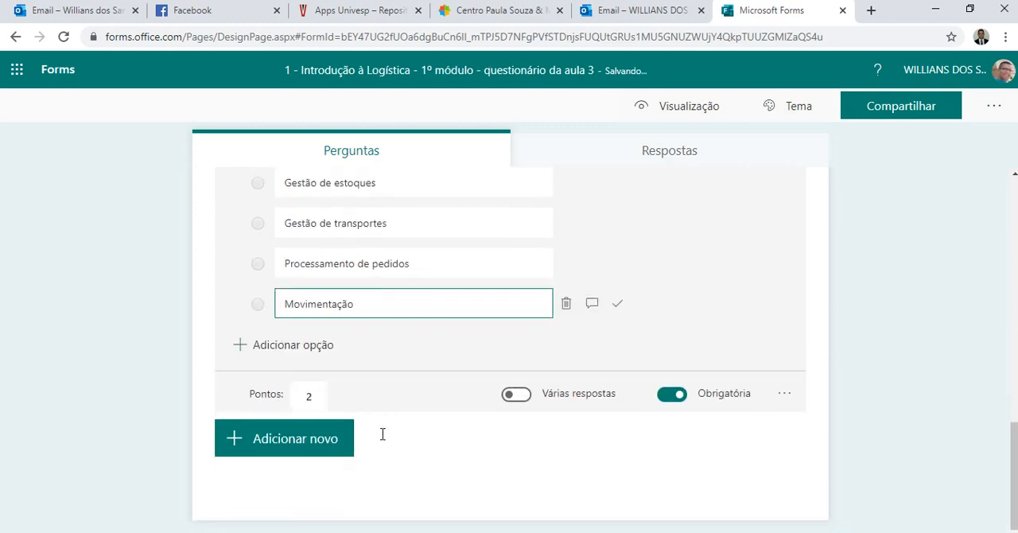
pyautogui.scroll(2, 380, 429)
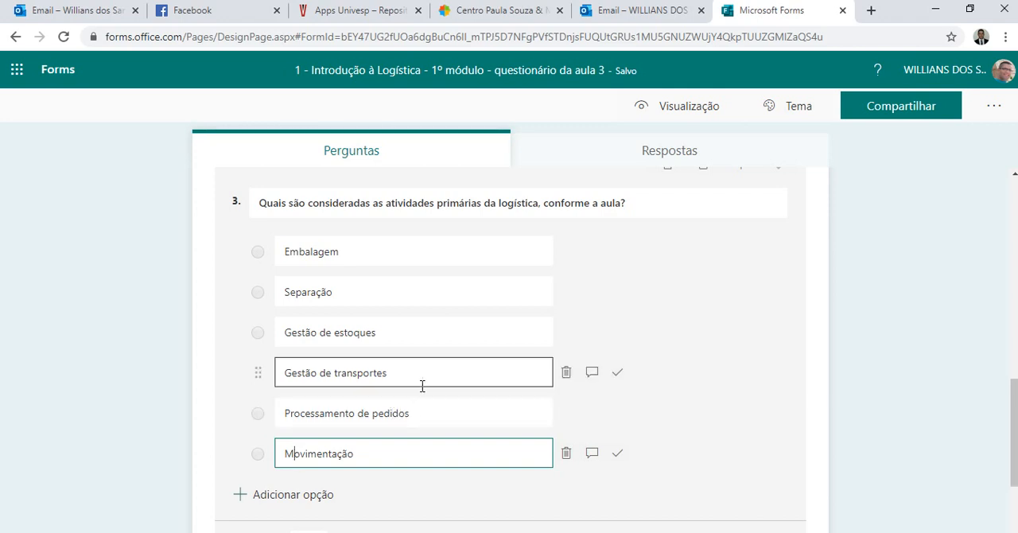
pyautogui.scroll(-1, 422, 385)
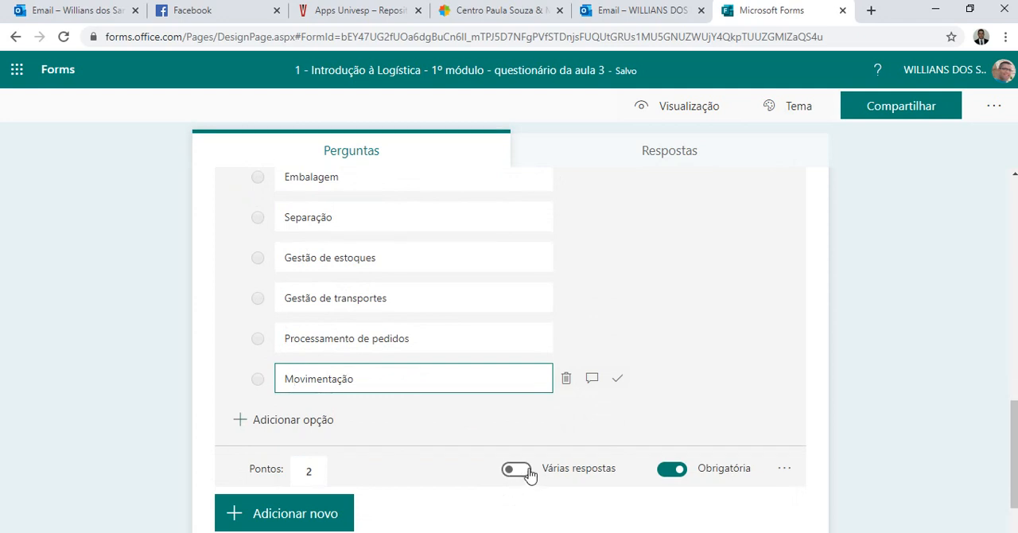
pyautogui.click(526, 474)
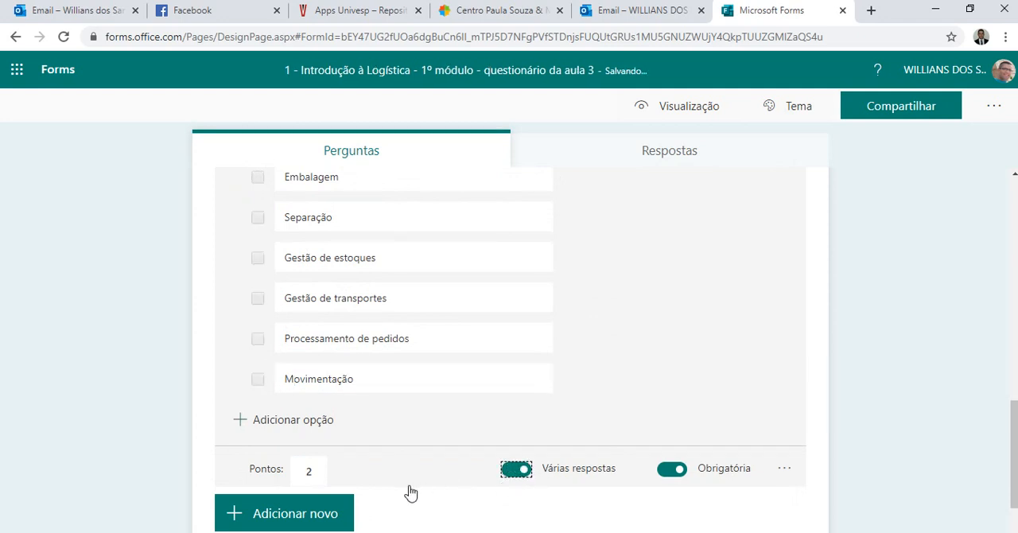
# Set question 3's points to 2 and have its options shuffled (Ordenar opções aleatoriamente).
pyautogui.click(323, 473)
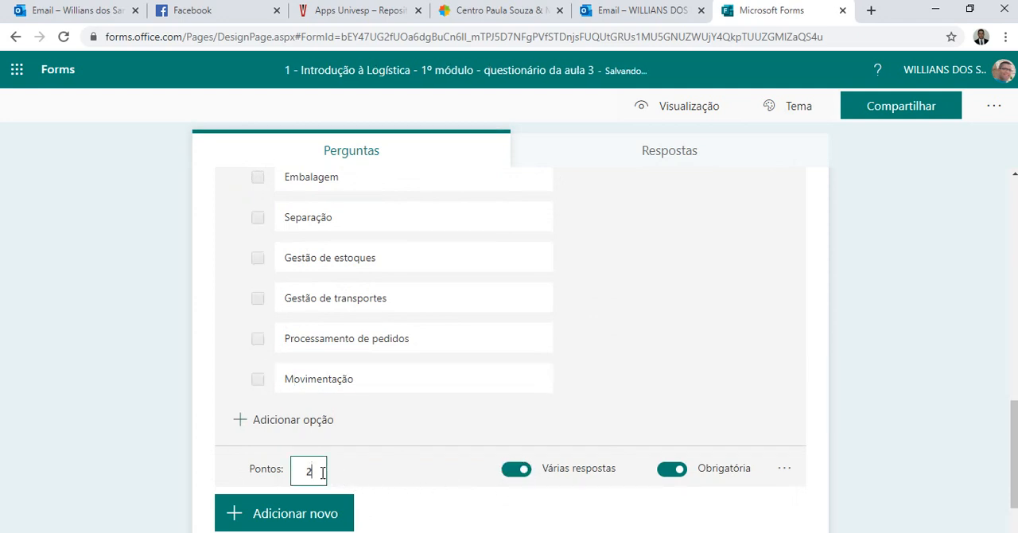
pyautogui.write('2')
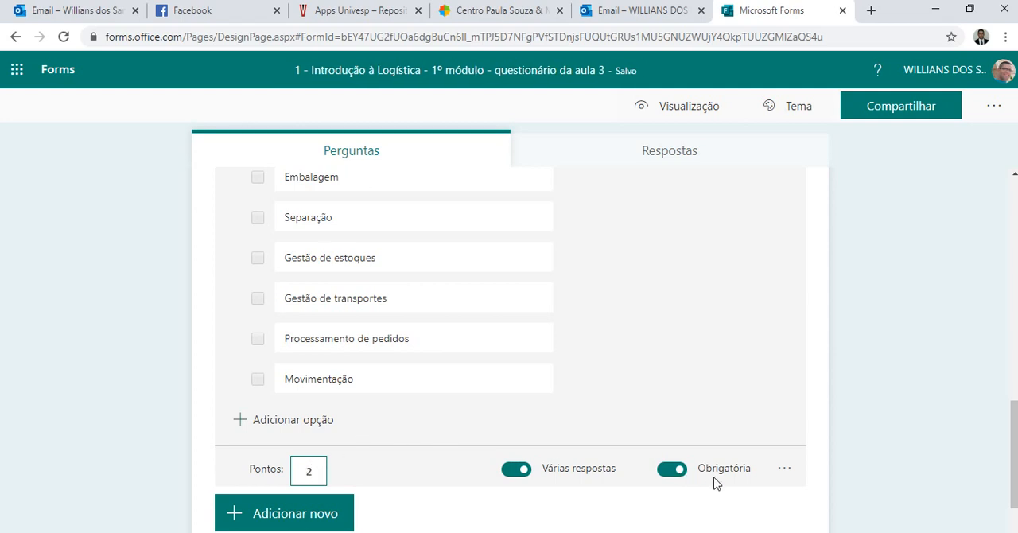
pyautogui.click(783, 470)
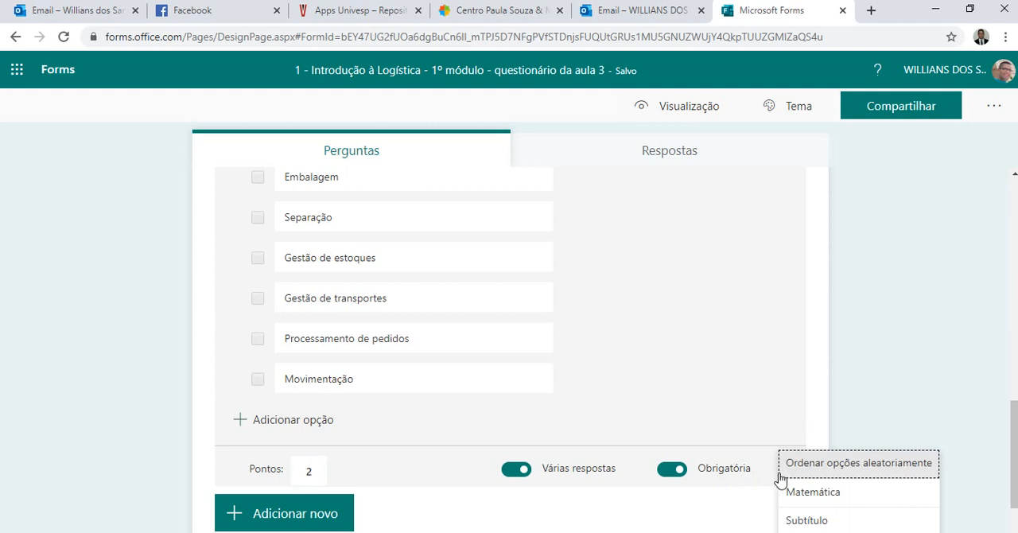
pyautogui.click(820, 467)
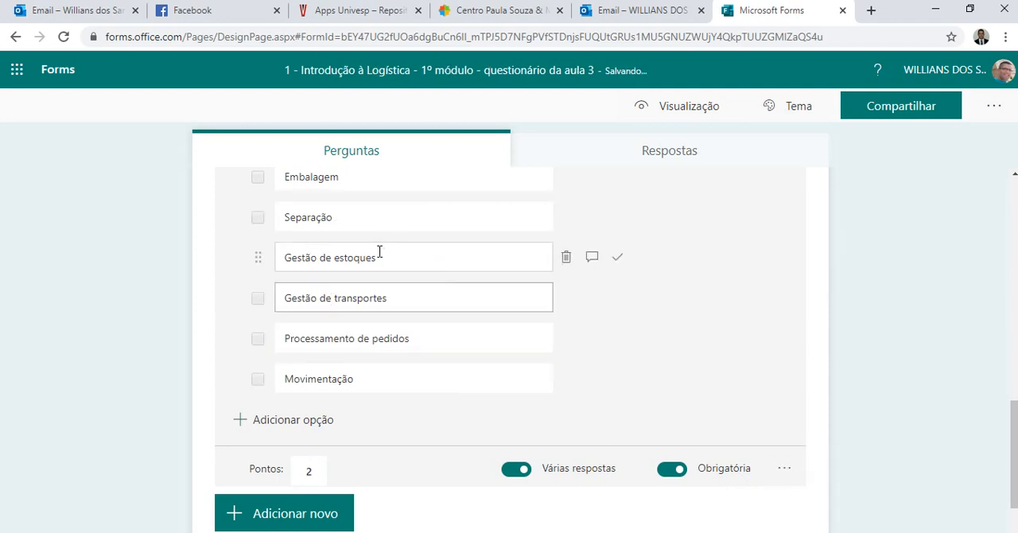
# Mark "Gestão de estoques", "Gestão de transportes" and "Processamento de pedidos" as question 3's correct answers.
pyautogui.scroll(1, 369, 270)
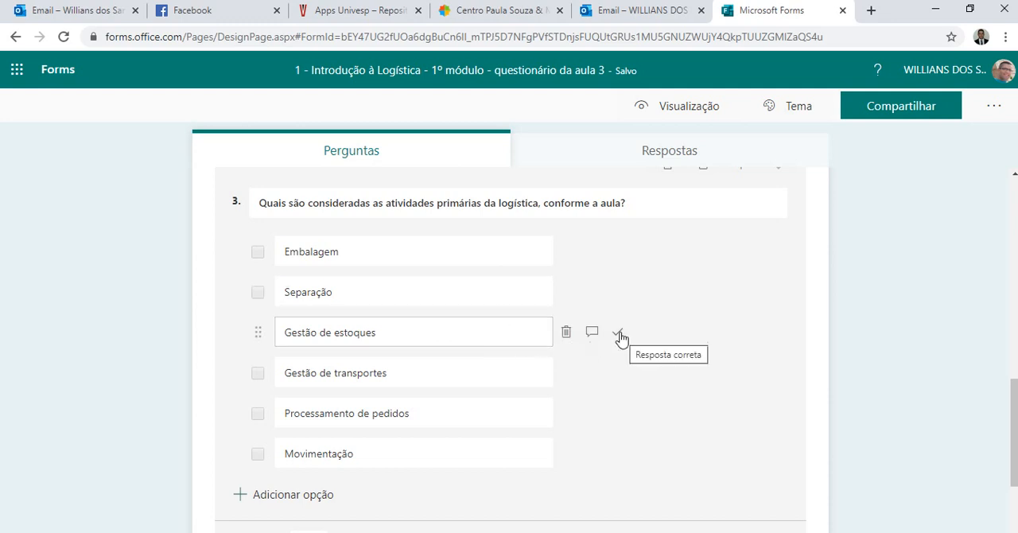
pyautogui.click(619, 336)
pyautogui.click(618, 375)
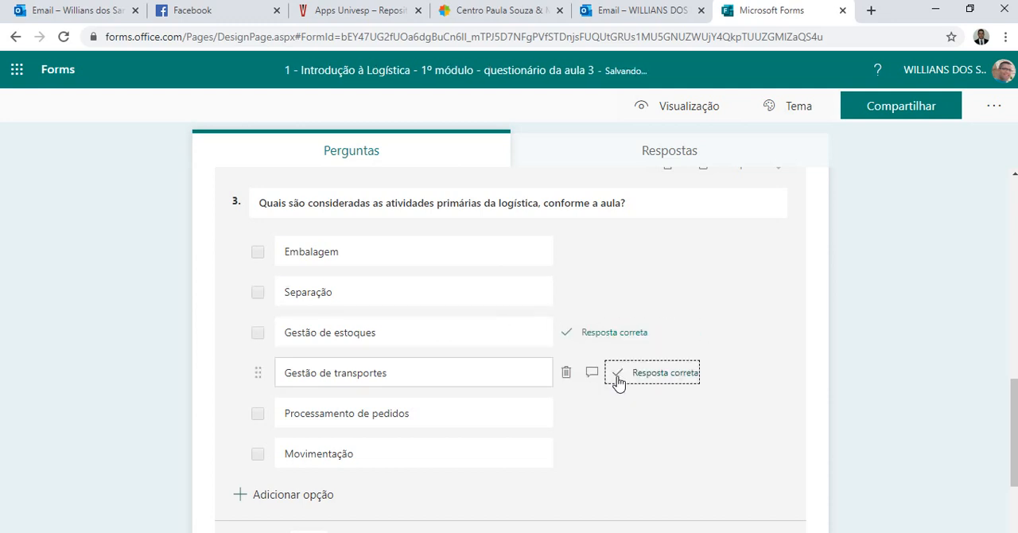
pyautogui.click(617, 415)
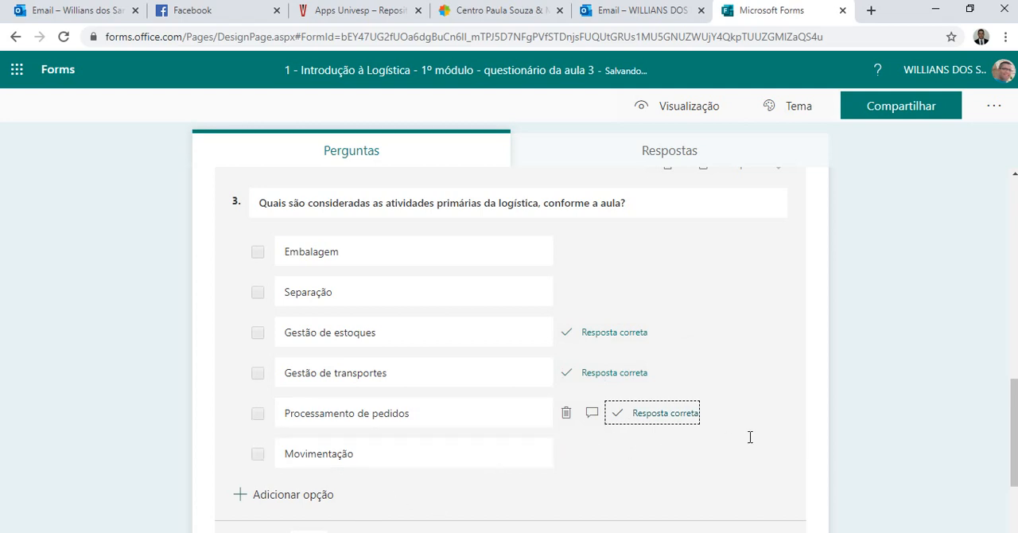
# Add a text question (Texto) reading "Com base na aula, qual é a região do Brasil com o maior índice de roubos de cargas?".
pyautogui.scroll(-2, 699, 356)
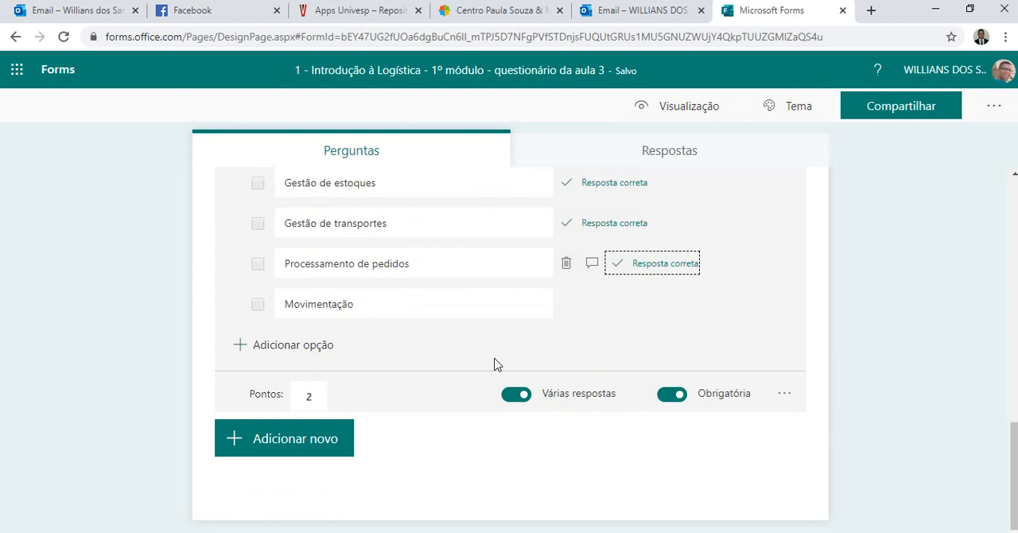
pyautogui.click(292, 447)
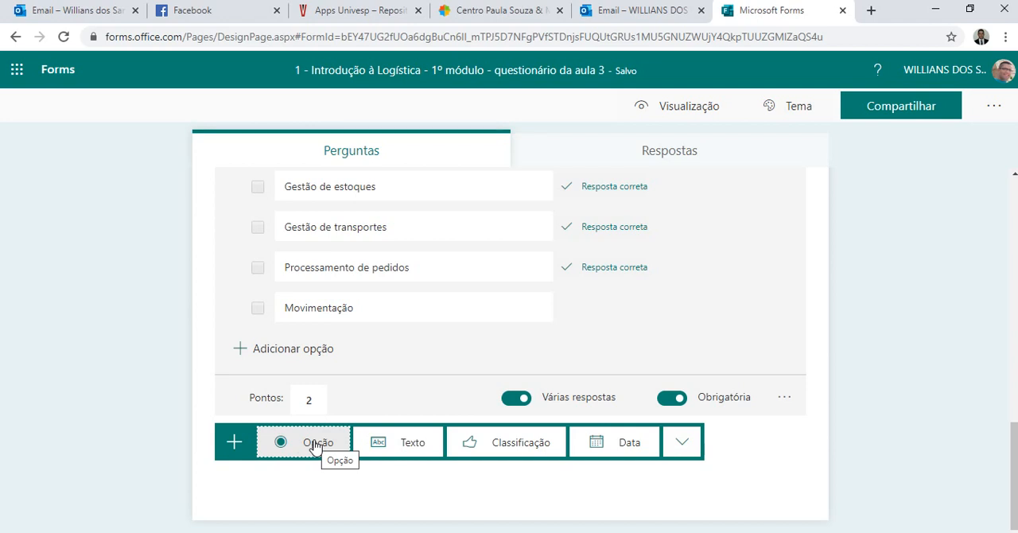
pyautogui.click(382, 443)
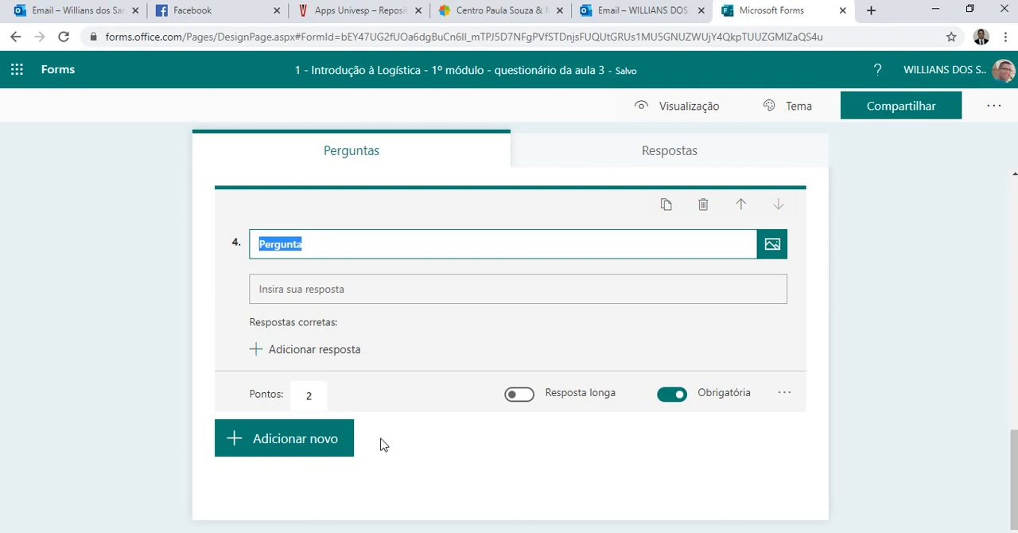
pyautogui.write('Com base na au')
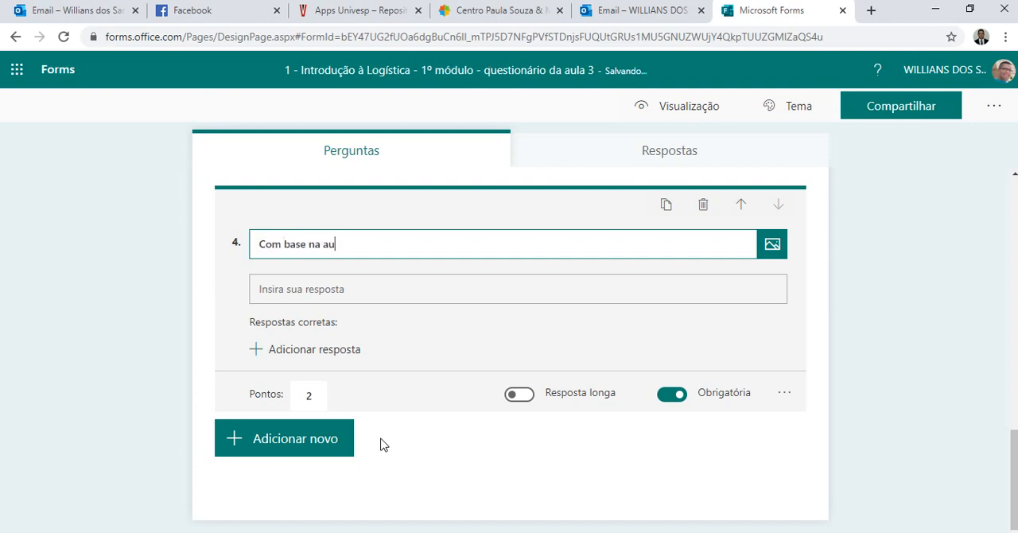
pyautogui.write('la, qual é a região do Brasil com o m')
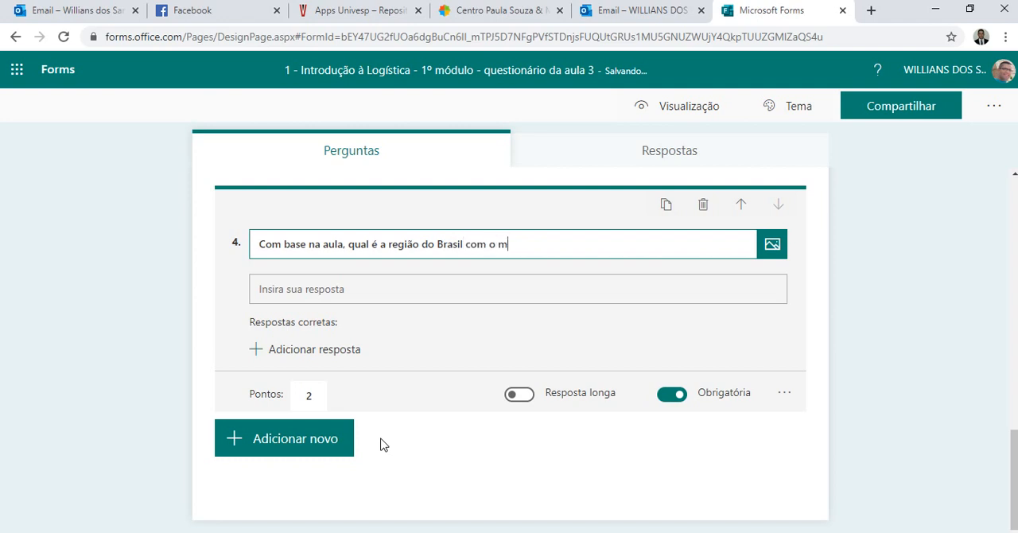
pyautogui.write('aior índice de roubos')
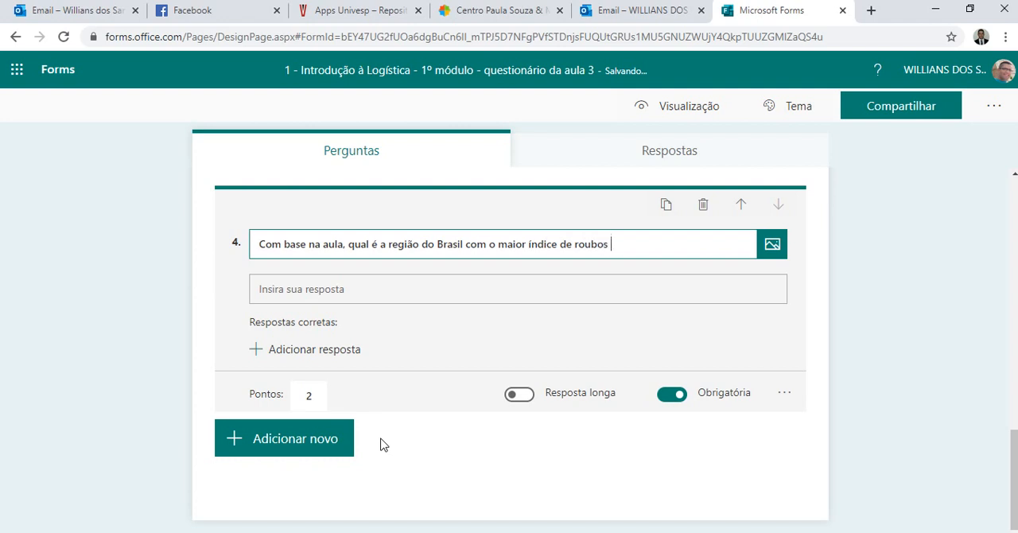
pyautogui.write(' de cargas?')
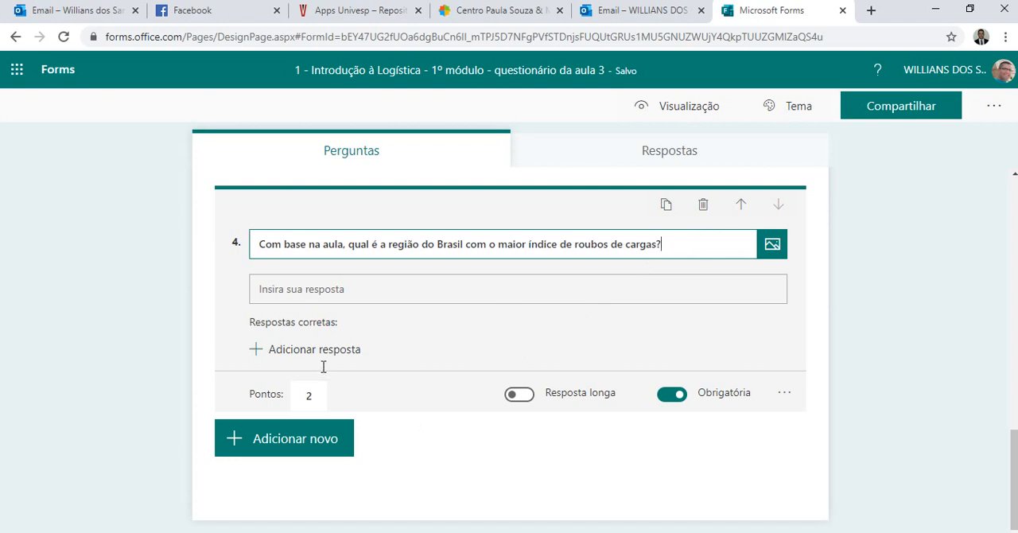
# Enter "Sudeste" as question 4's correct answer and set its points to 1.
pyautogui.click(330, 296)
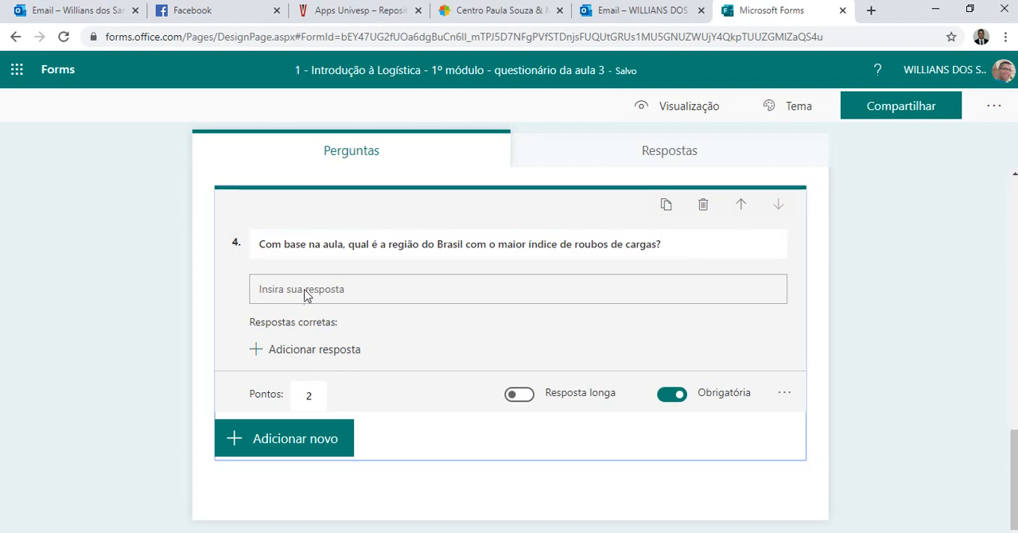
pyautogui.click(315, 351)
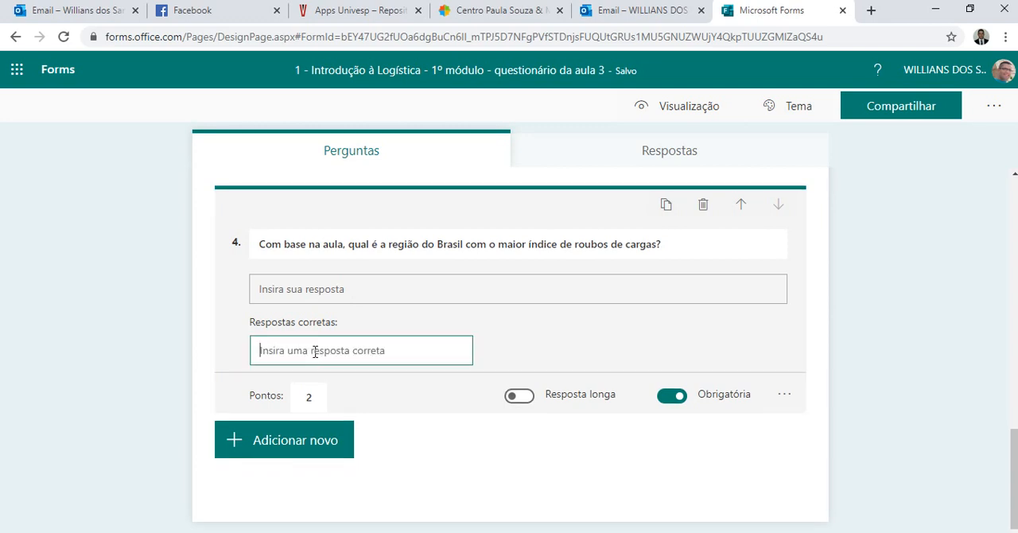
pyautogui.write('Sudeste')
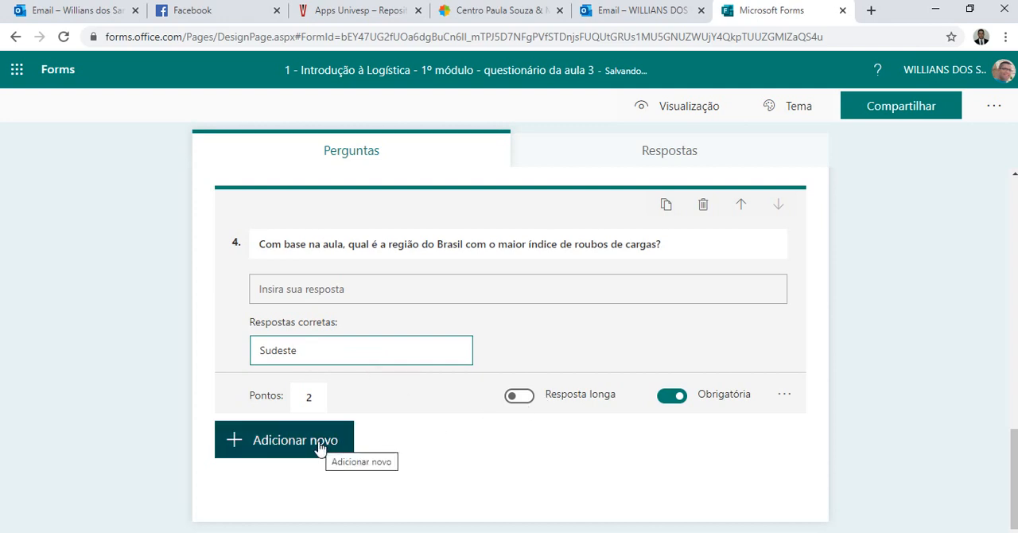
pyautogui.click(310, 401)
pyautogui.press('BackSpace')
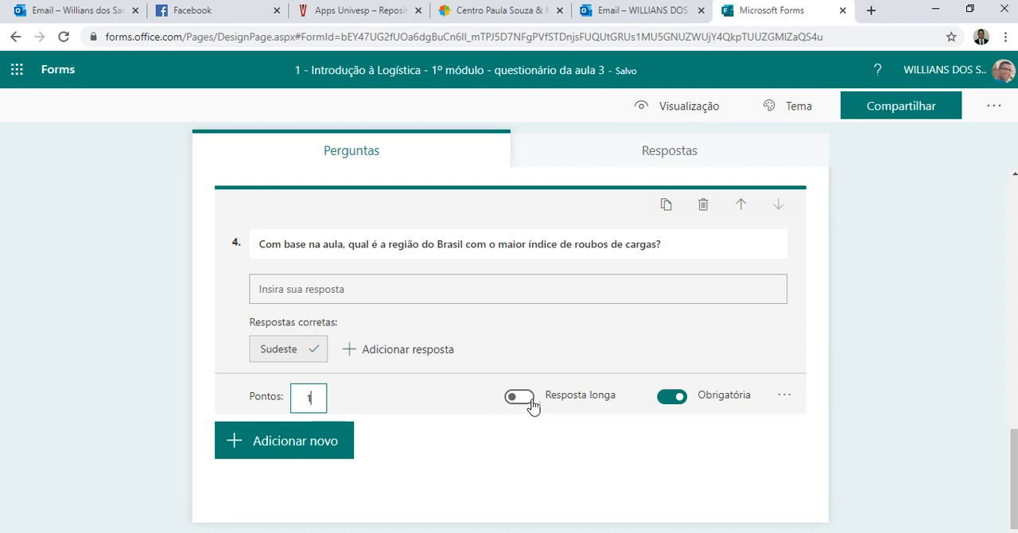
# Leave question editing and review the finished questions and their marked correct answers in the form editor.
pyautogui.click(299, 450)
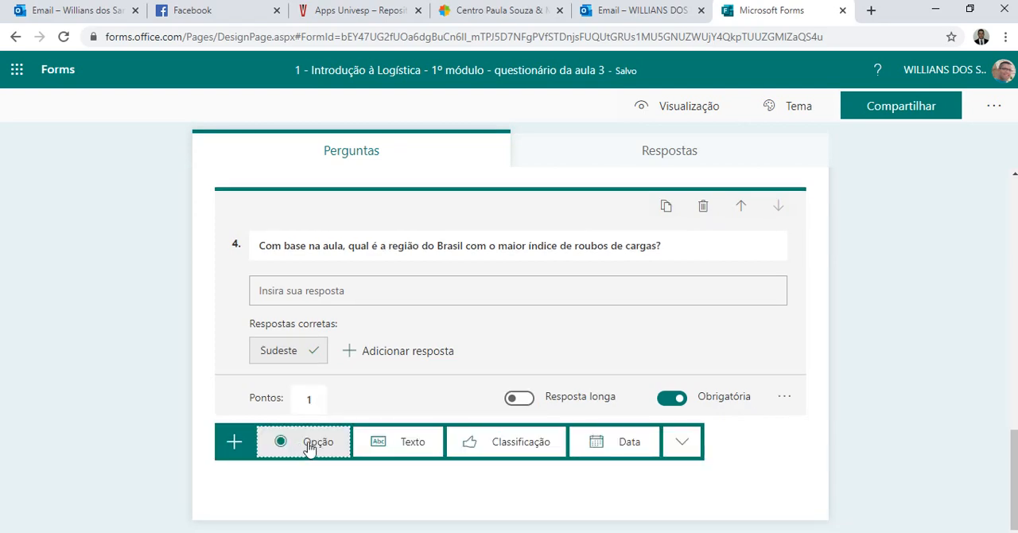
pyautogui.scroll(2, 540, 362)
pyautogui.scroll(-3, 560, 363)
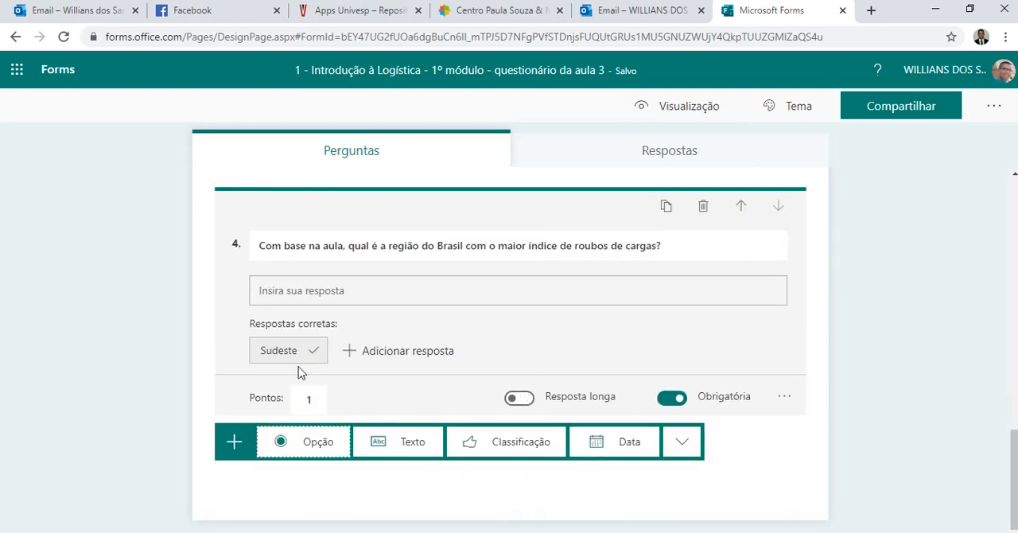
pyautogui.click(109, 354)
pyautogui.scroll(10, 443, 372)
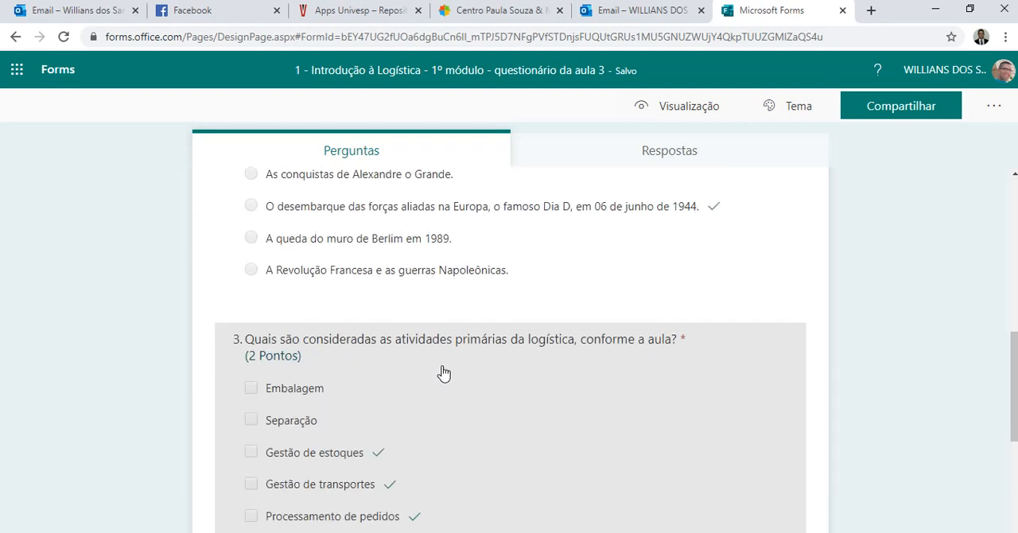
pyautogui.scroll(-10, 443, 374)
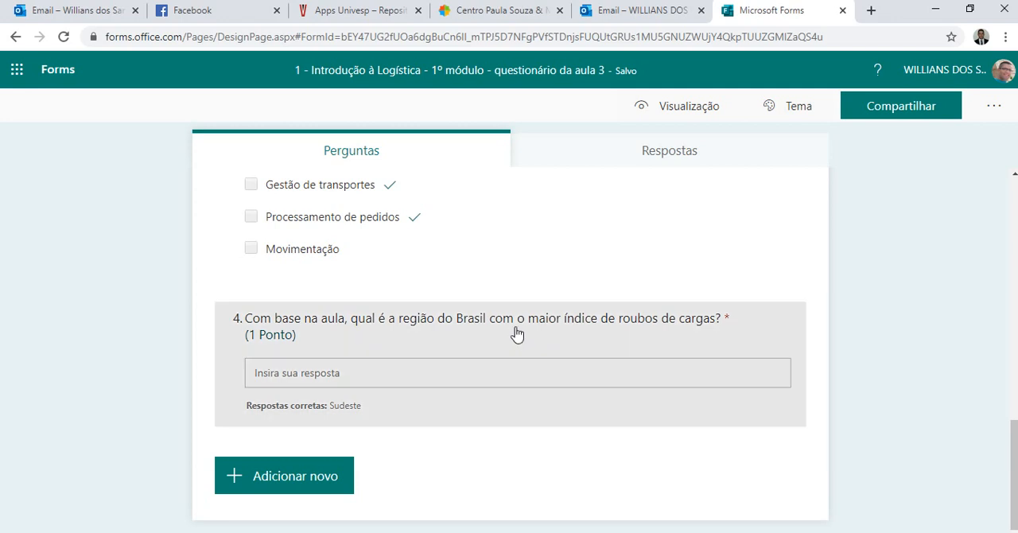
pyautogui.scroll(15, 525, 328)
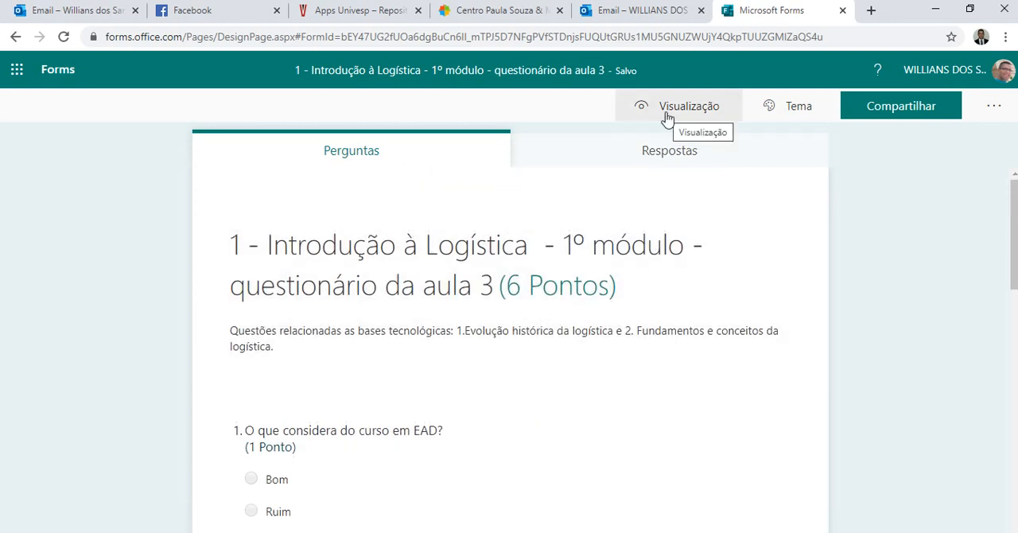
# Preview the quiz as respondents see it and examine its greeting, required-field note and questions.
pyautogui.click(666, 118)
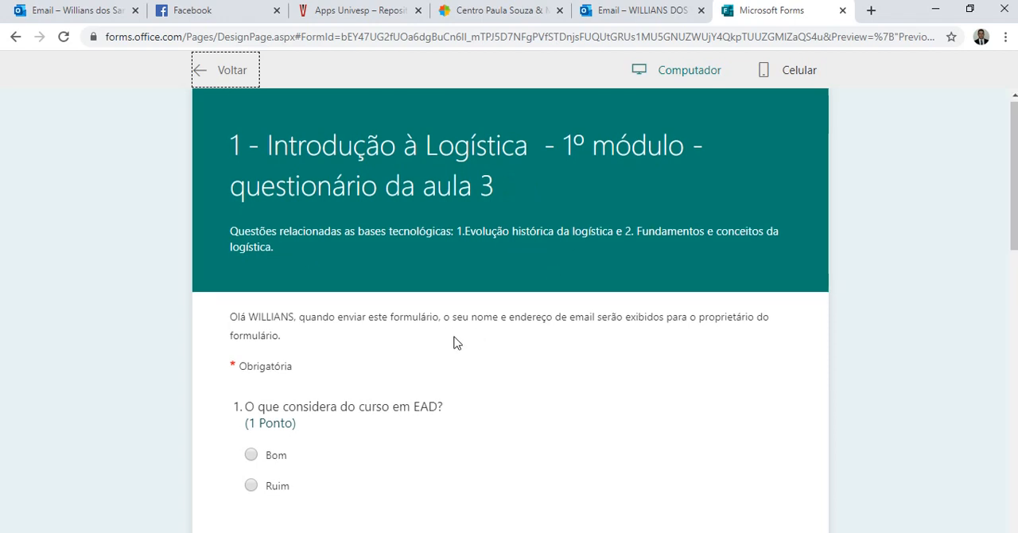
pyautogui.scroll(-1, 456, 342)
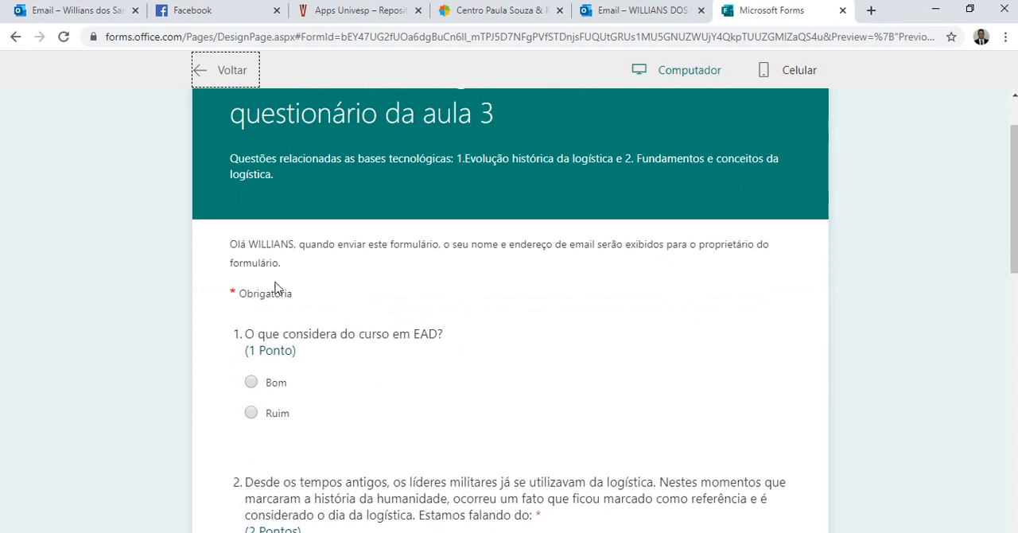
pyautogui.moveTo(249, 244); pyautogui.dragTo(297, 245)
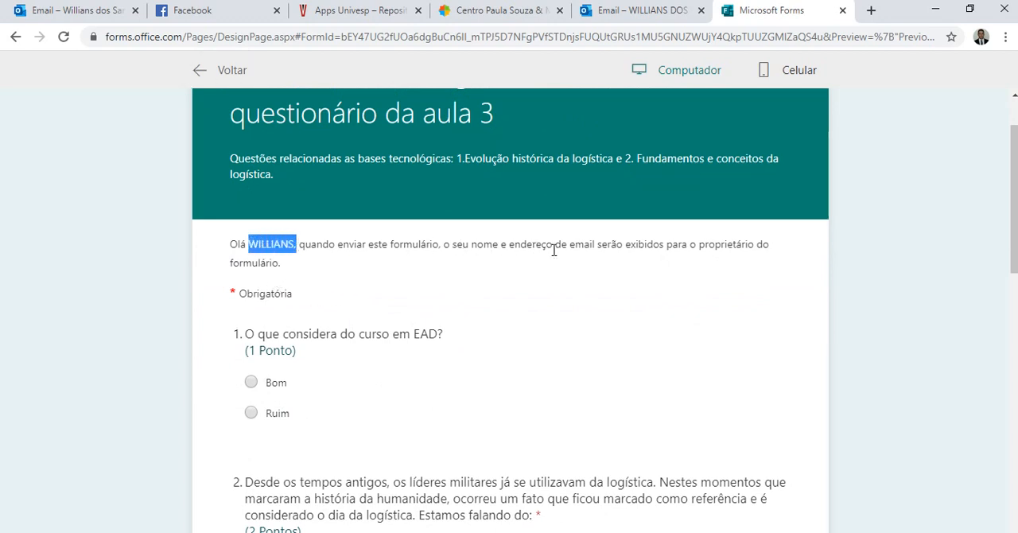
pyautogui.scroll(-1, 609, 287)
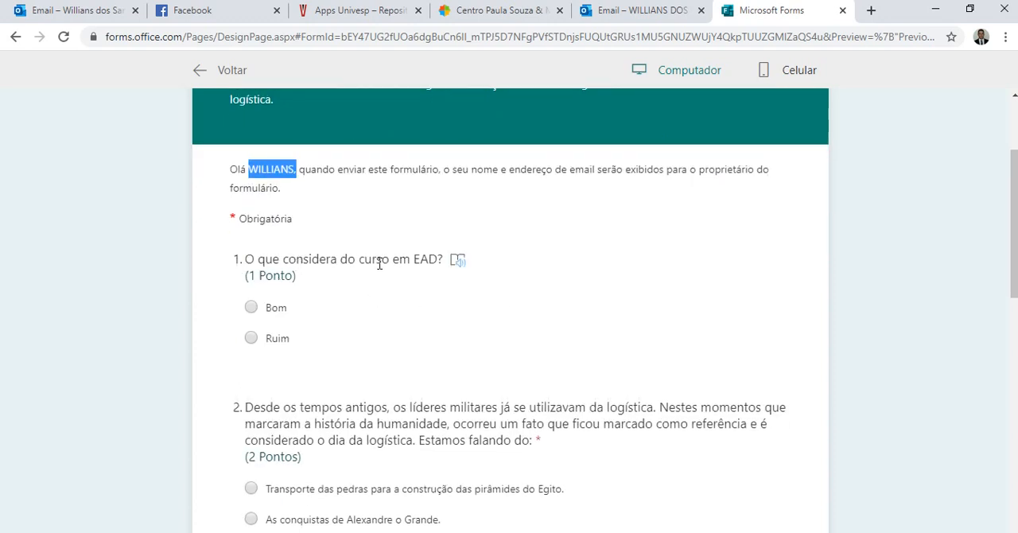
pyautogui.scroll(-1, 411, 296)
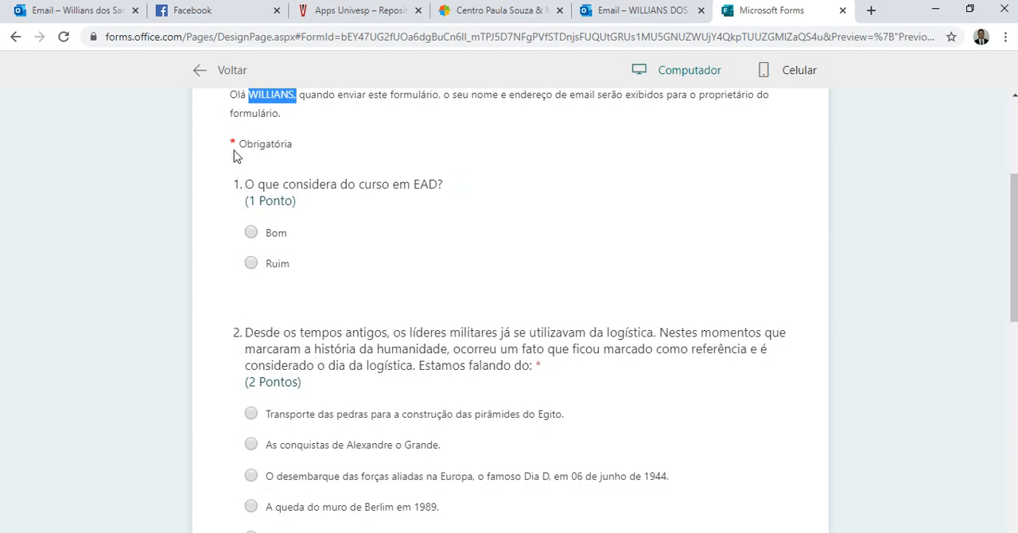
pyautogui.scroll(-5, 268, 226)
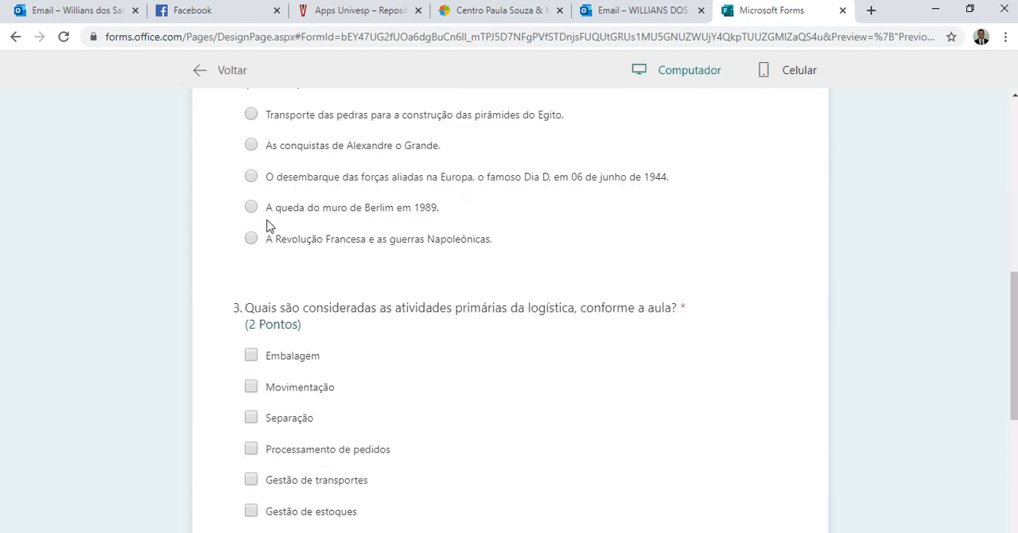
pyautogui.scroll(6, 266, 224)
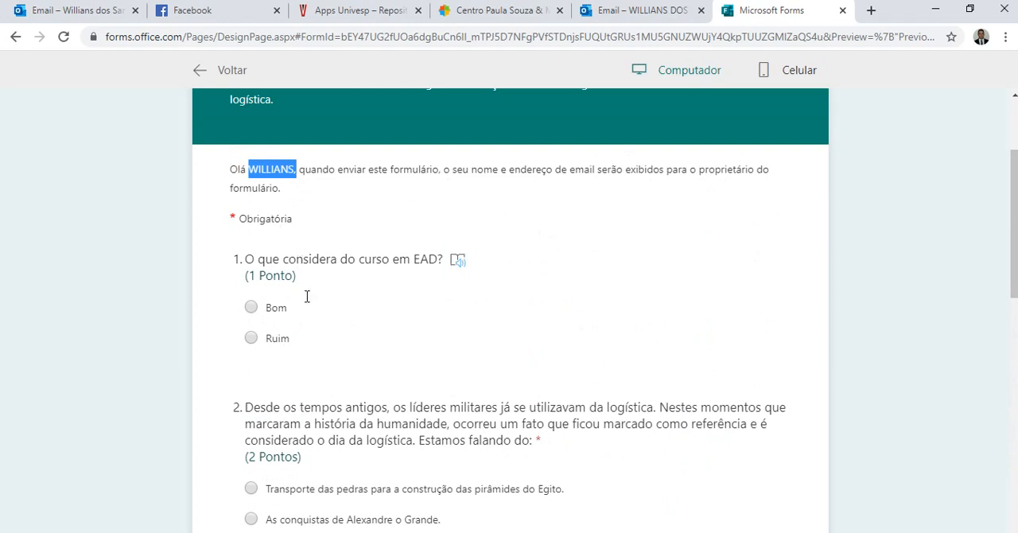
pyautogui.scroll(-1, 307, 297)
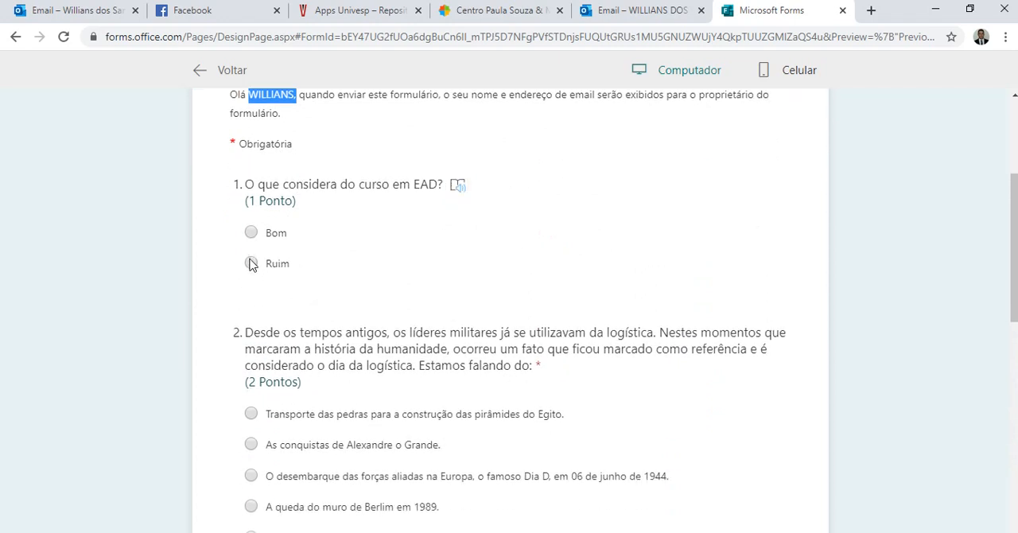
# In the preview, answer question 1 with "Bom" and question 2 with "As conquistas de Alexandre o Grande.".
pyautogui.click(251, 233)
pyautogui.scroll(-1, 455, 285)
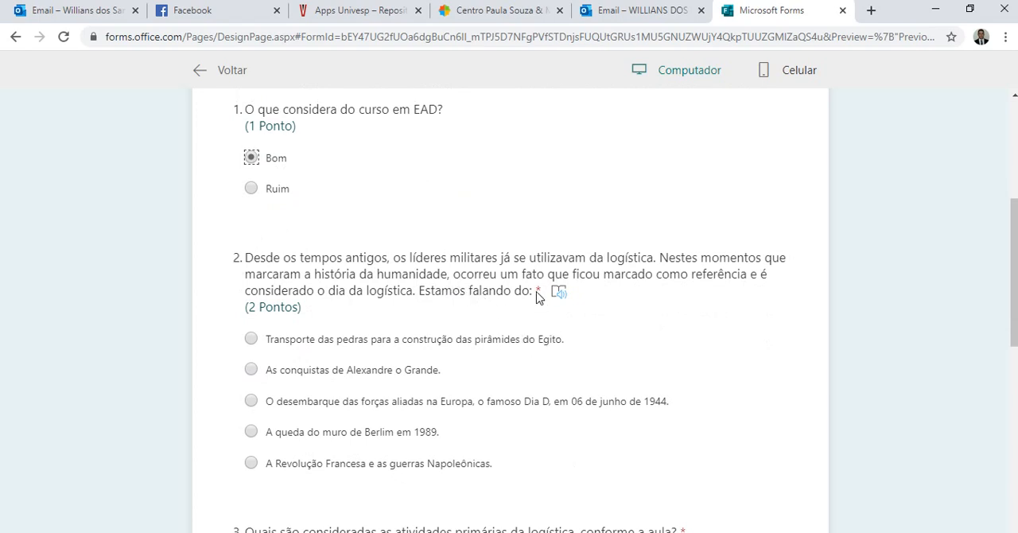
pyautogui.click(251, 371)
# Select "Processamento de pedidos", "Gestão de transportes" and "Gestão de estoques" as the answers to question 3 in the preview.
pyautogui.scroll(-4, 310, 352)
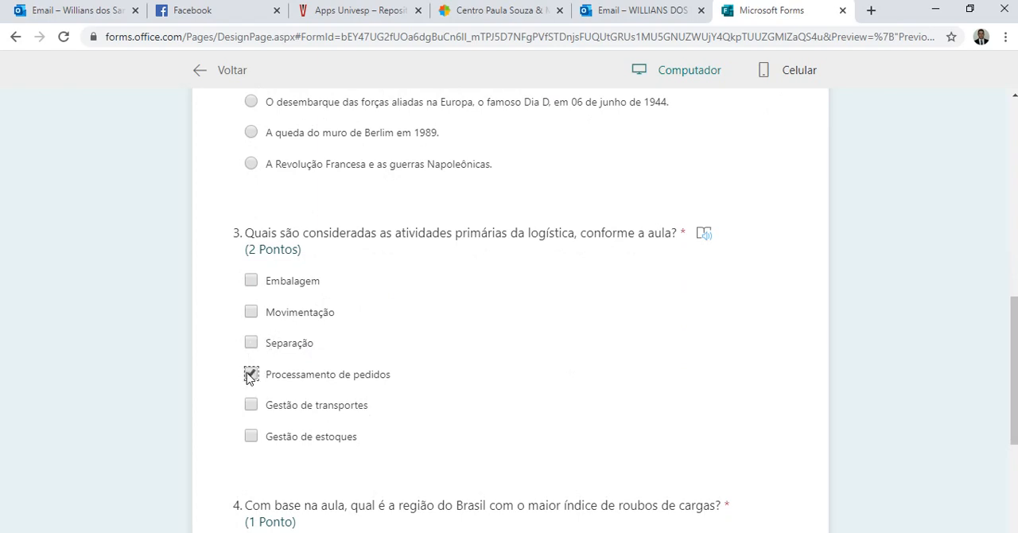
pyautogui.click(251, 404)
pyautogui.click(252, 436)
# Answer question 4 with "sudeste" and submit the test response.
pyautogui.scroll(-3, 481, 408)
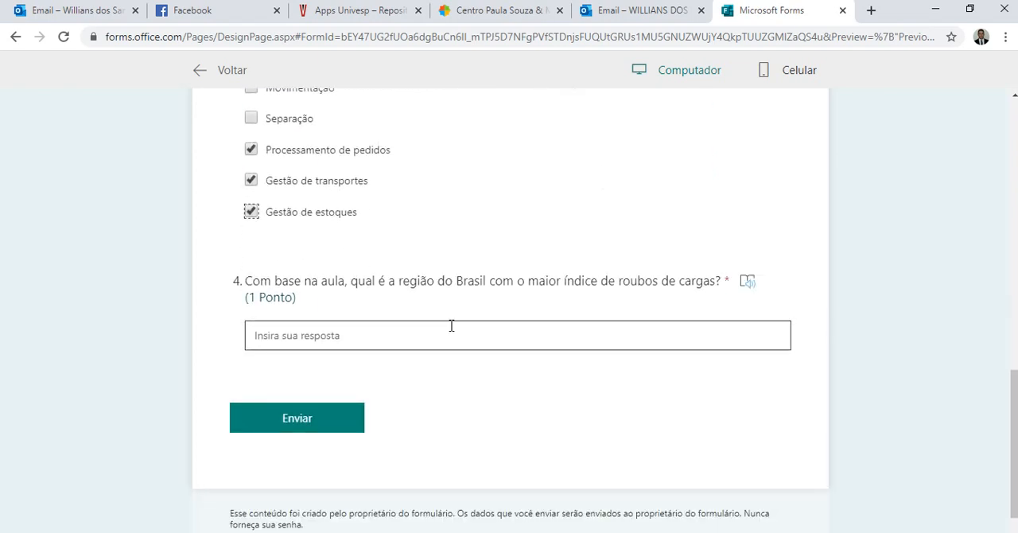
pyautogui.click(368, 336)
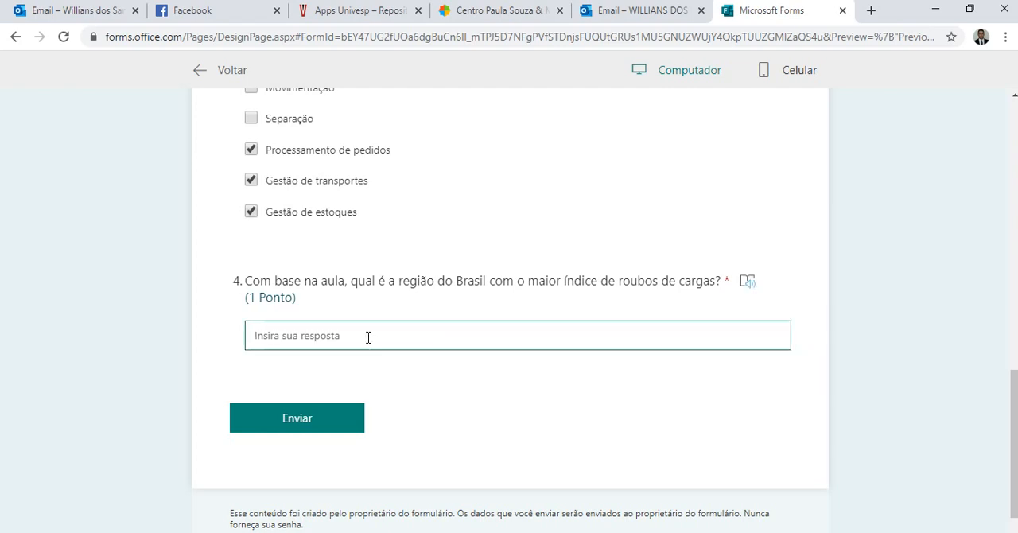
pyautogui.write('sudeste')
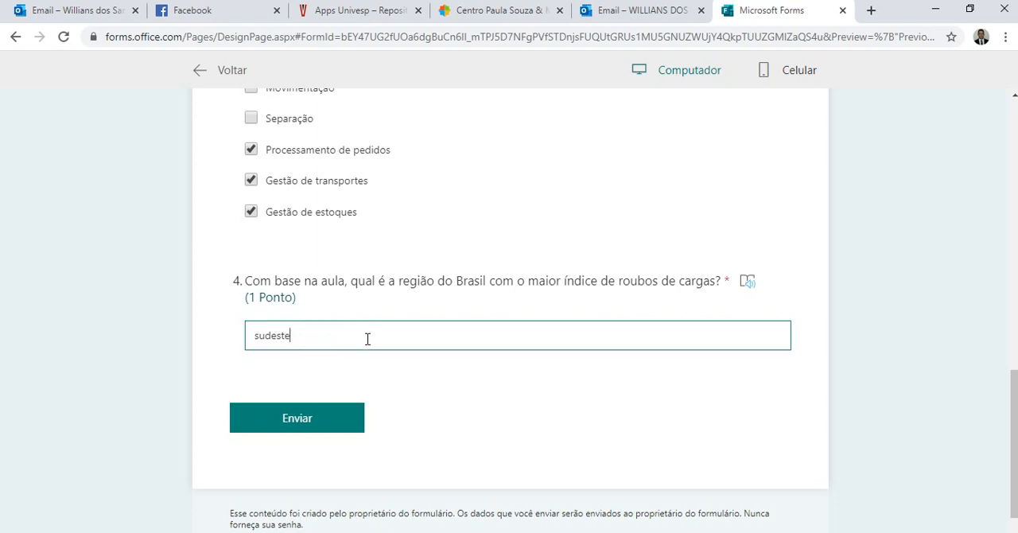
pyautogui.click(316, 424)
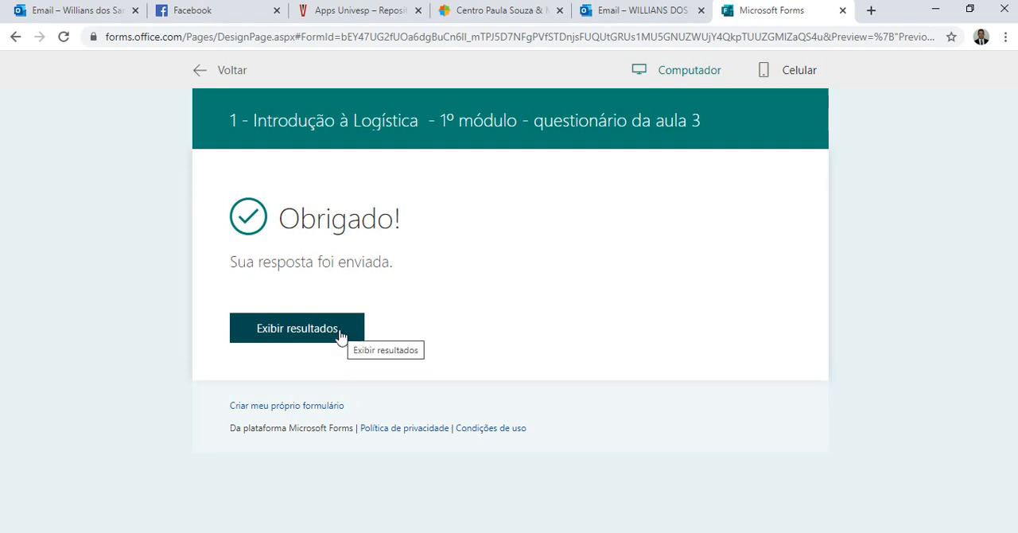
# Show the results of the submitted response and examine the score and correction of each question.
pyautogui.click(340, 335)
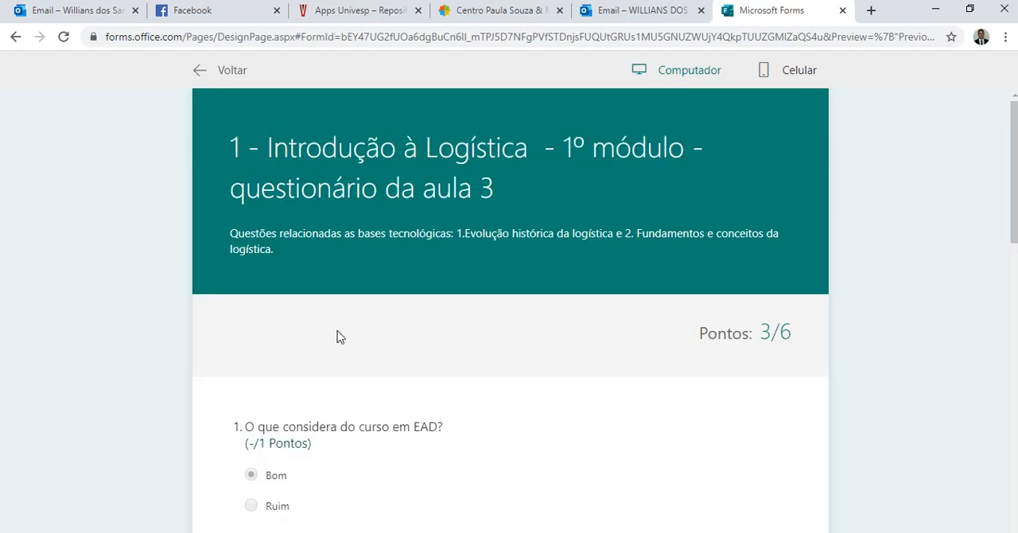
pyautogui.scroll(-2, 389, 330)
pyautogui.scroll(-1, 449, 328)
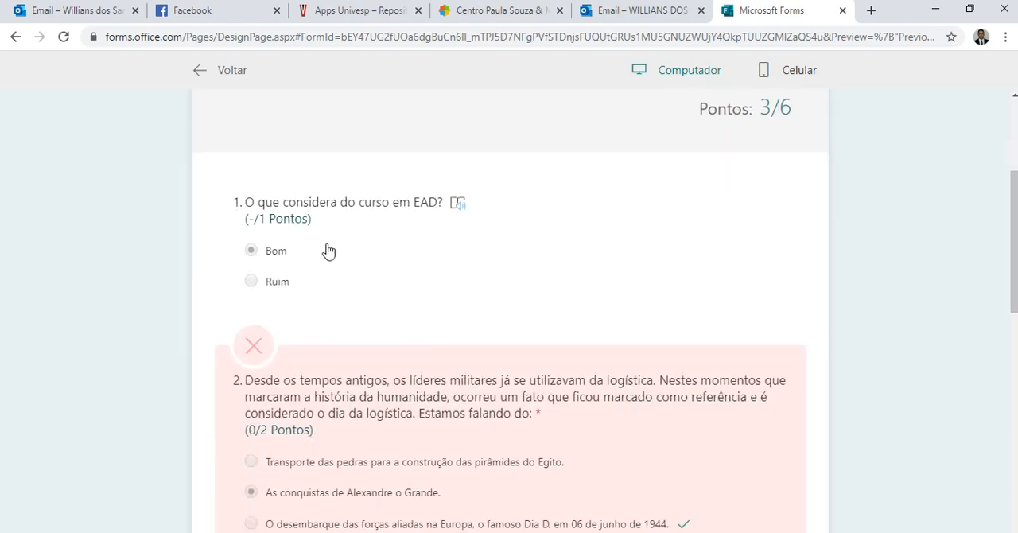
pyautogui.scroll(-2, 326, 254)
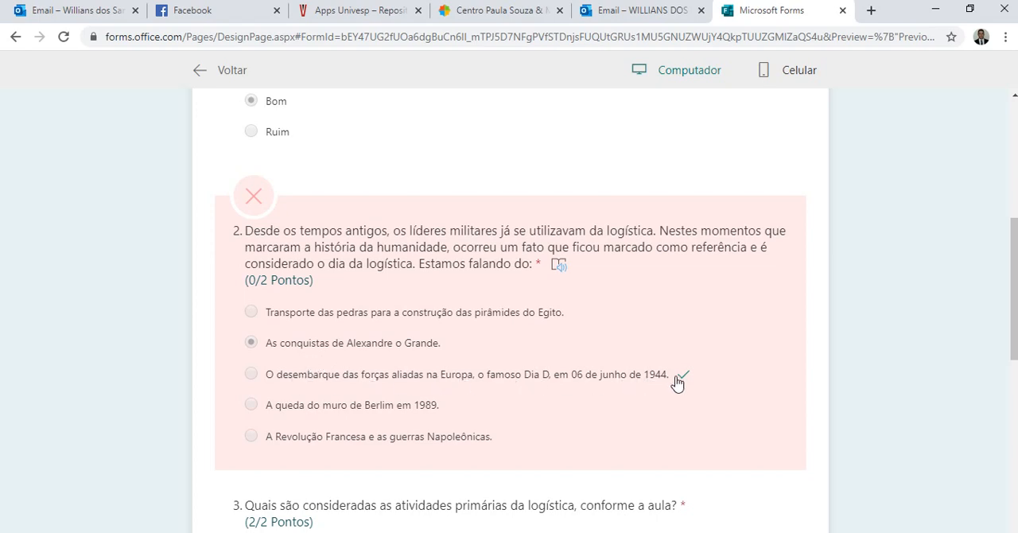
pyautogui.scroll(-3, 622, 393)
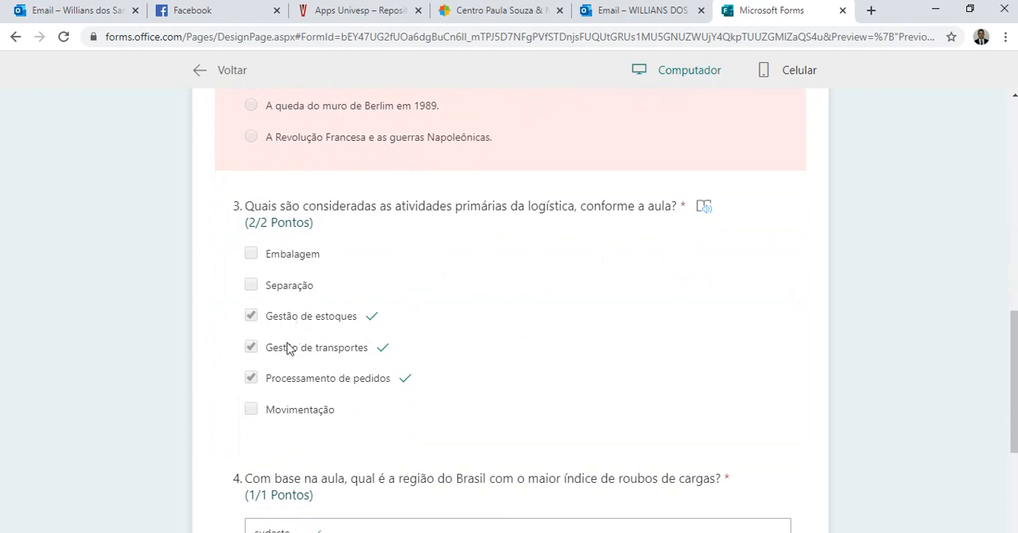
pyautogui.scroll(-2, 406, 390)
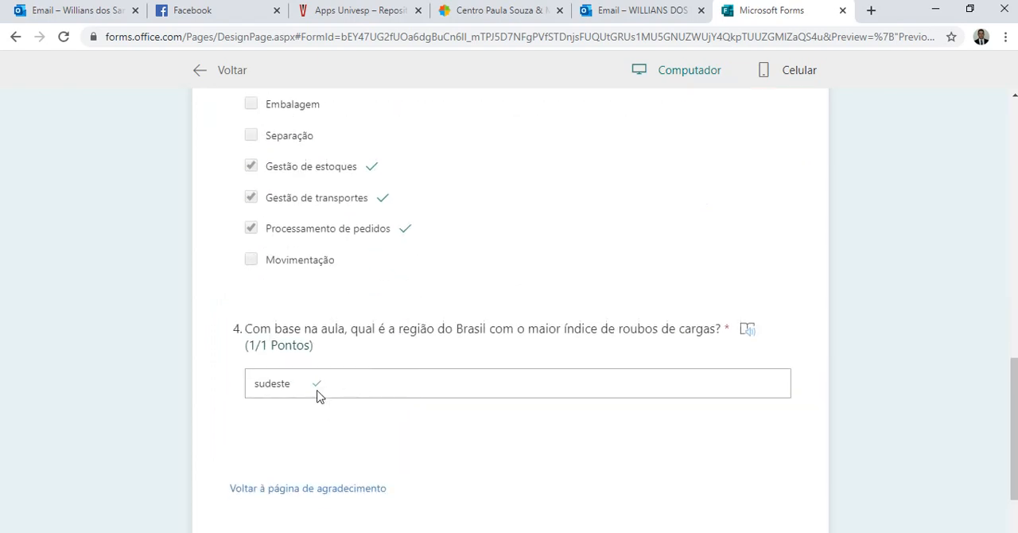
# Look over the rest of the corrected test response, return from the preview to the form's editing page and reload it.
pyautogui.scroll(-1, 318, 396)
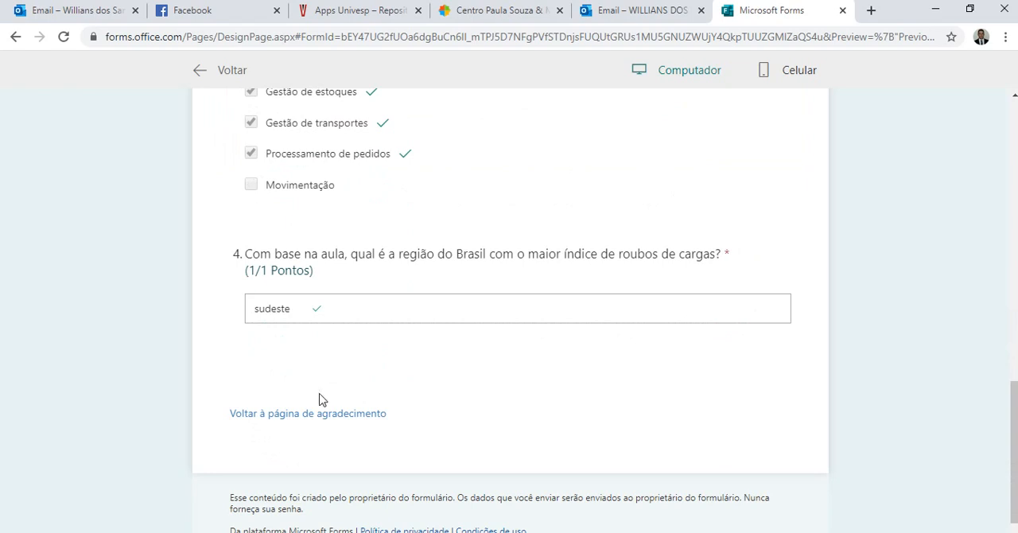
pyautogui.scroll(10, 439, 391)
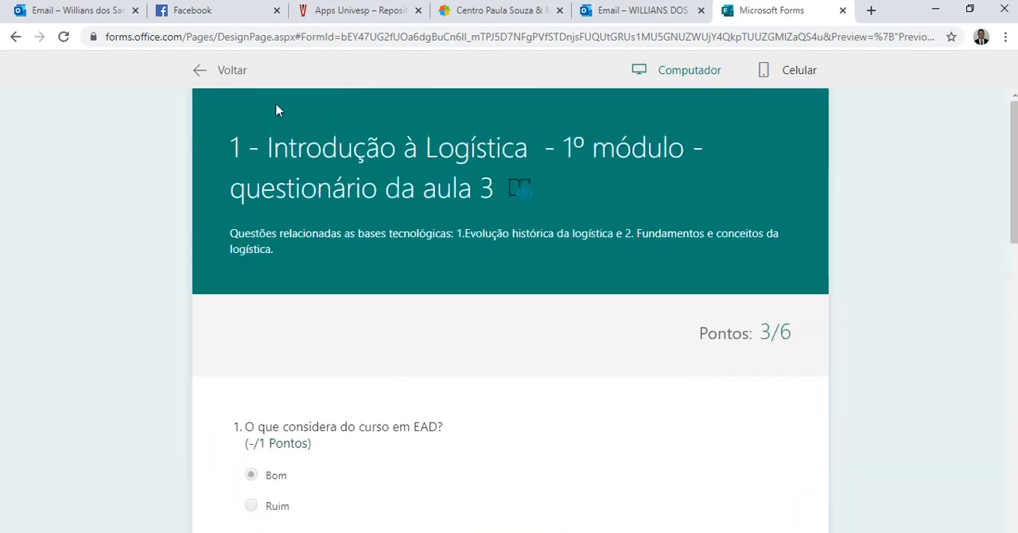
pyautogui.click(233, 71)
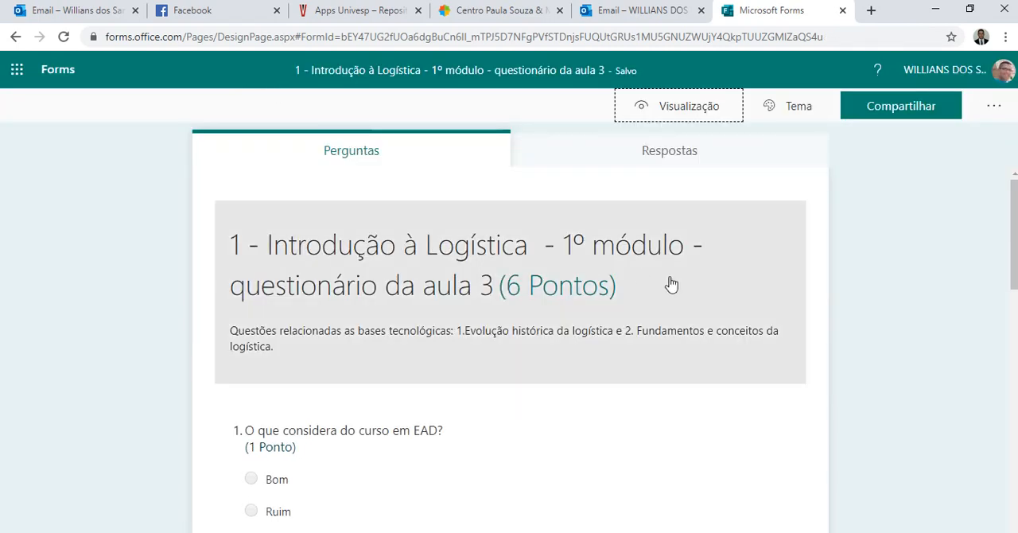
pyautogui.click(67, 41)
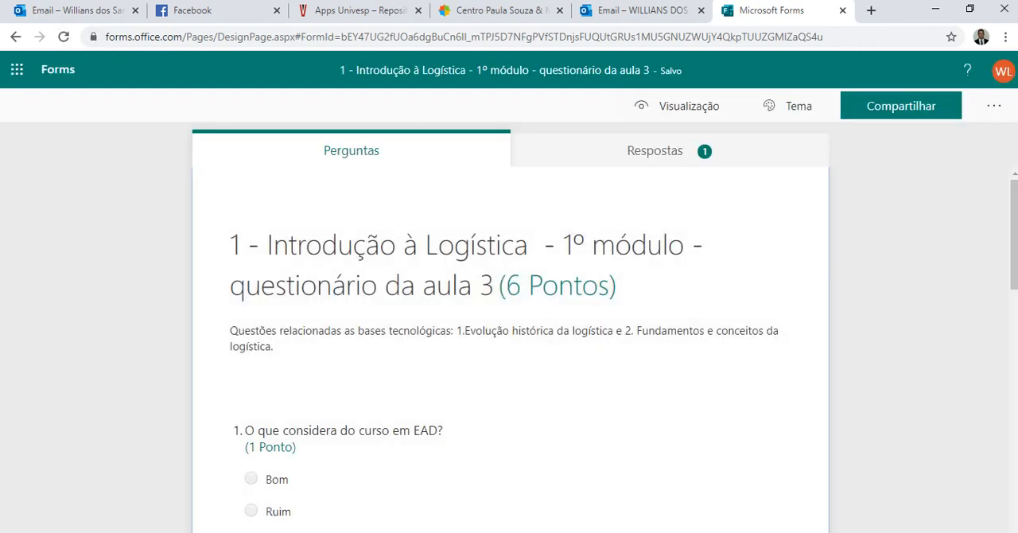
# Switch to Teams and create a questionnaire assignment using the form "1 - Introdução à Logística - 1º módulo - questionário da aula 3".
pyautogui.hotkey('alt', 'Tab')
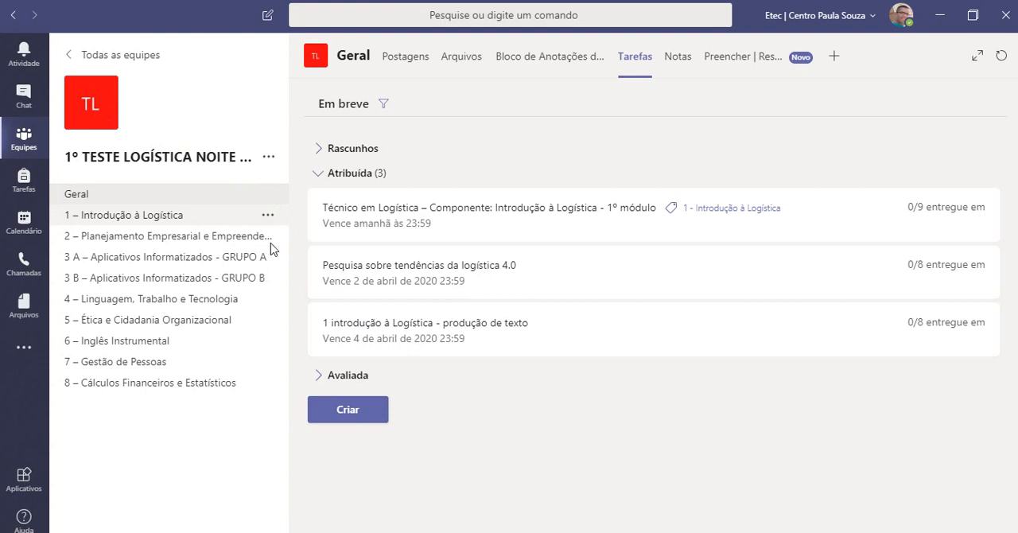
pyautogui.click(365, 414)
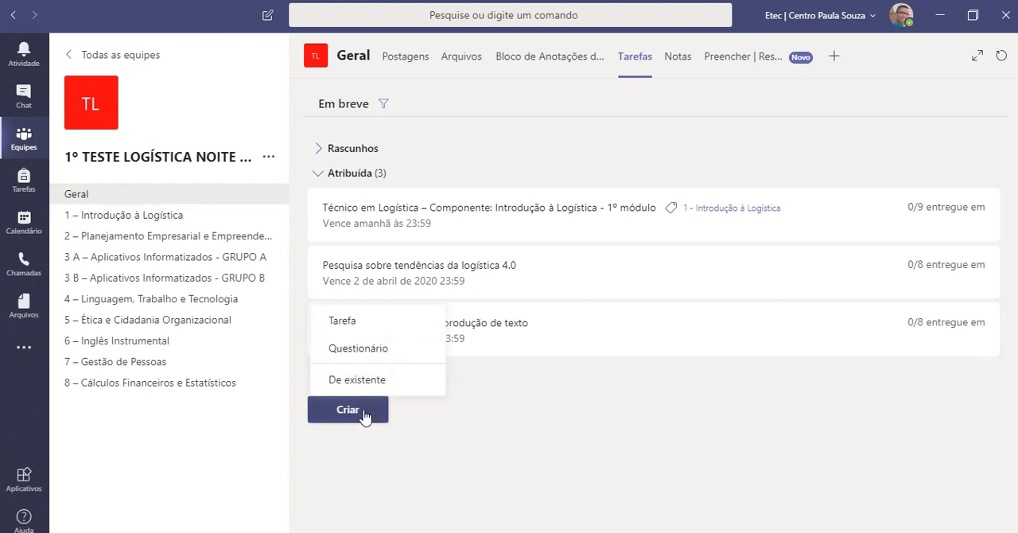
pyautogui.click(365, 358)
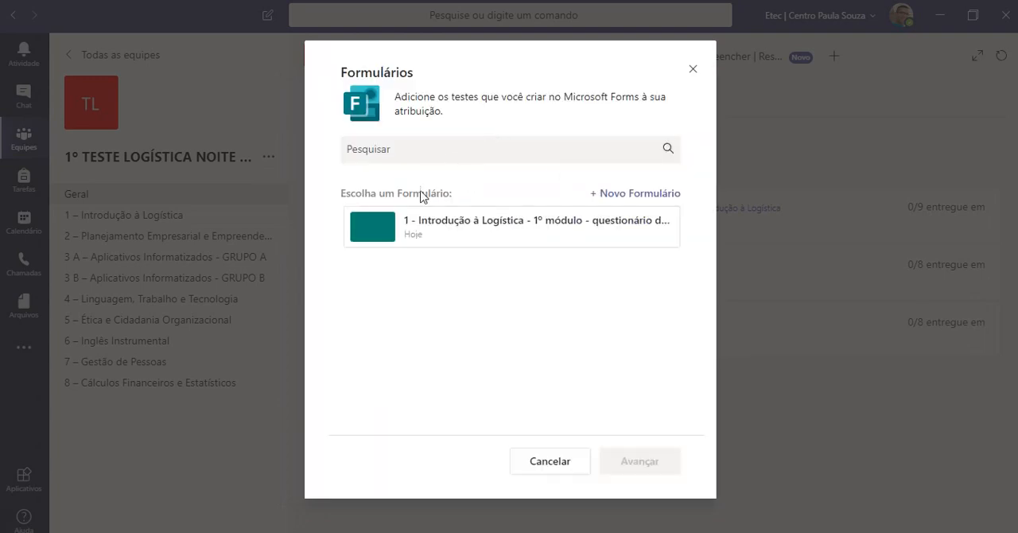
pyautogui.click(471, 229)
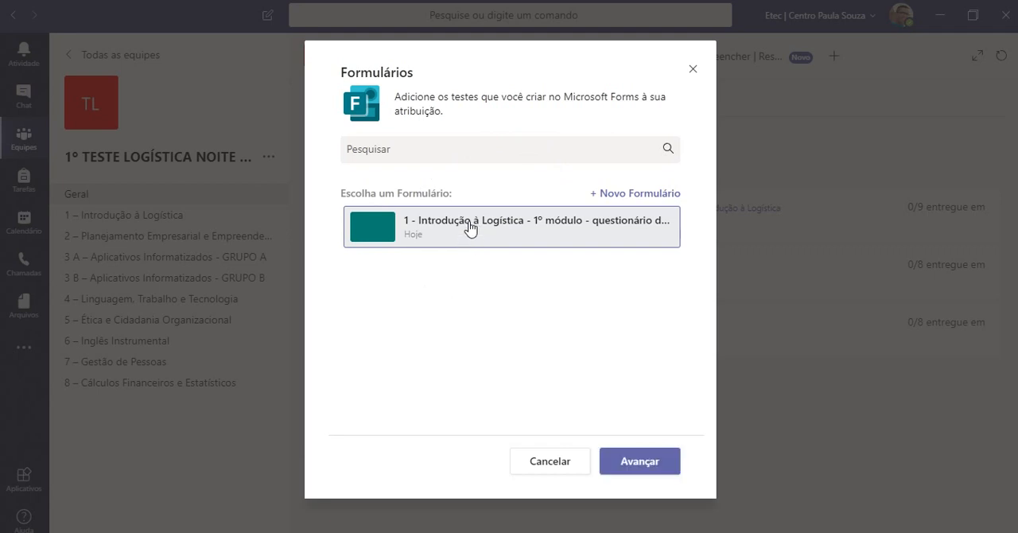
pyautogui.click(620, 465)
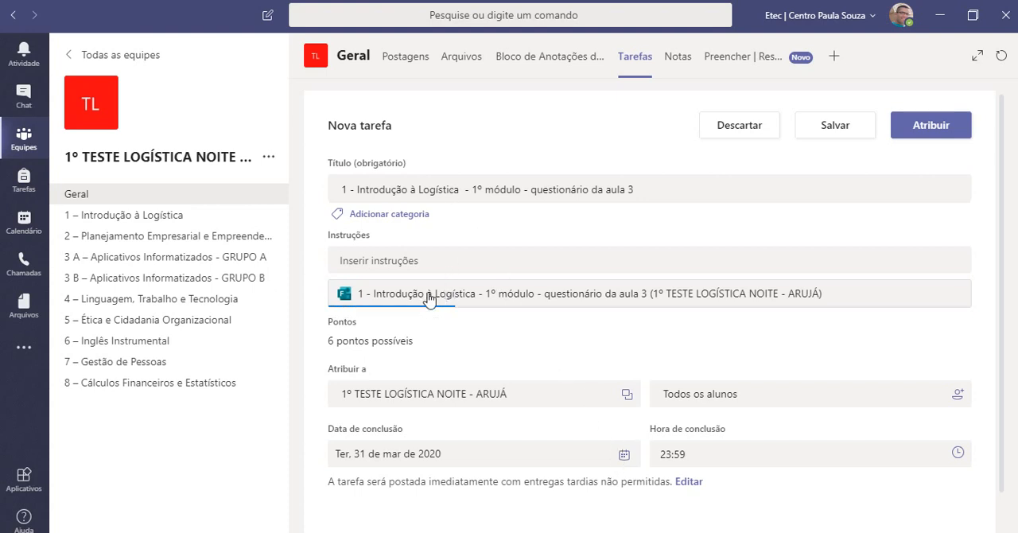
# Examine the class and student choices available for assigning the new task.
pyautogui.scroll(-1, 466, 295)
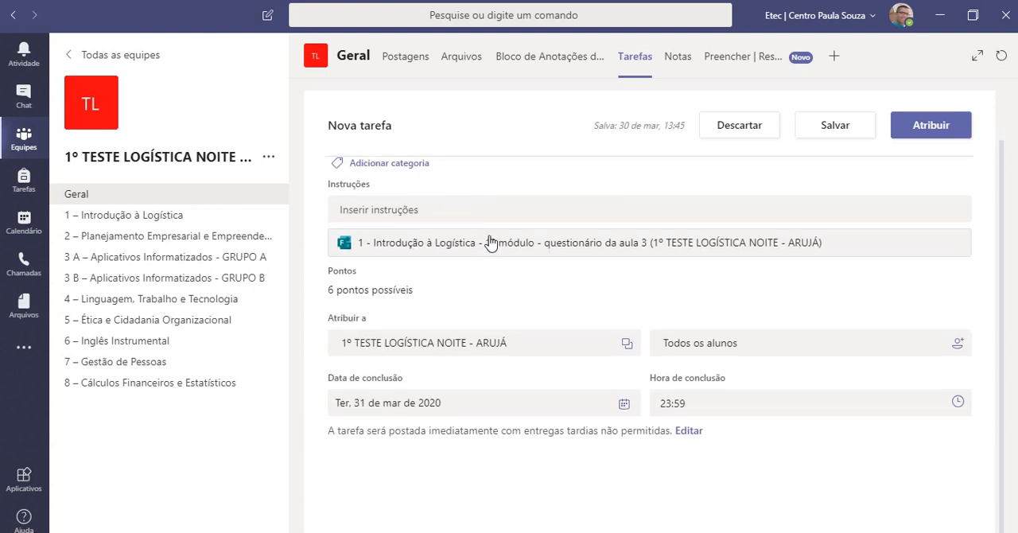
pyautogui.click(512, 344)
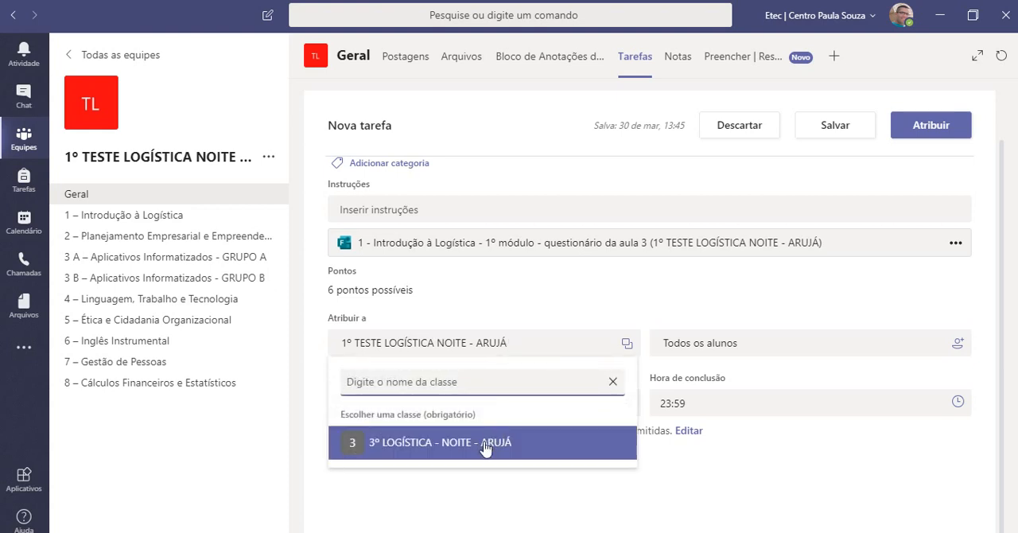
pyautogui.click(680, 349)
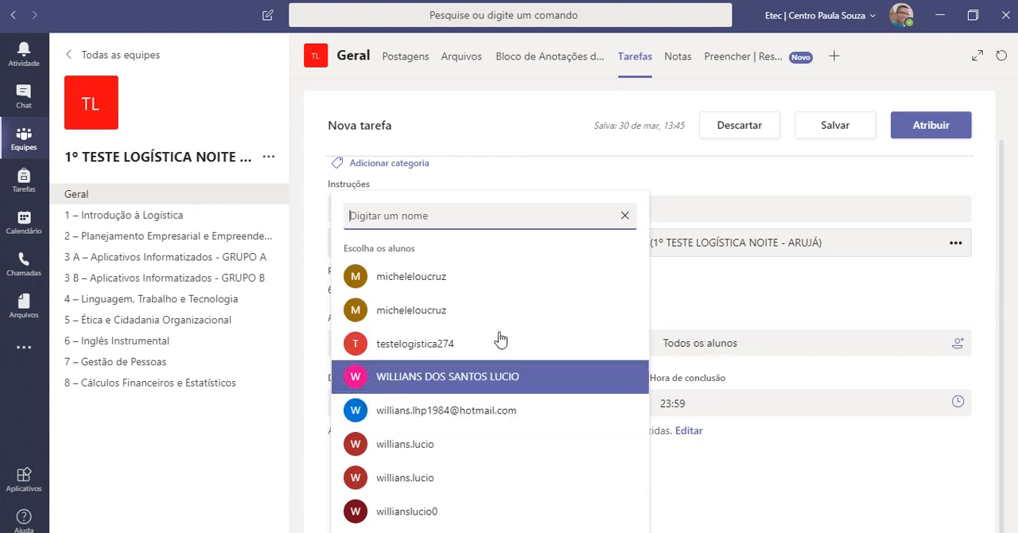
pyautogui.click(782, 312)
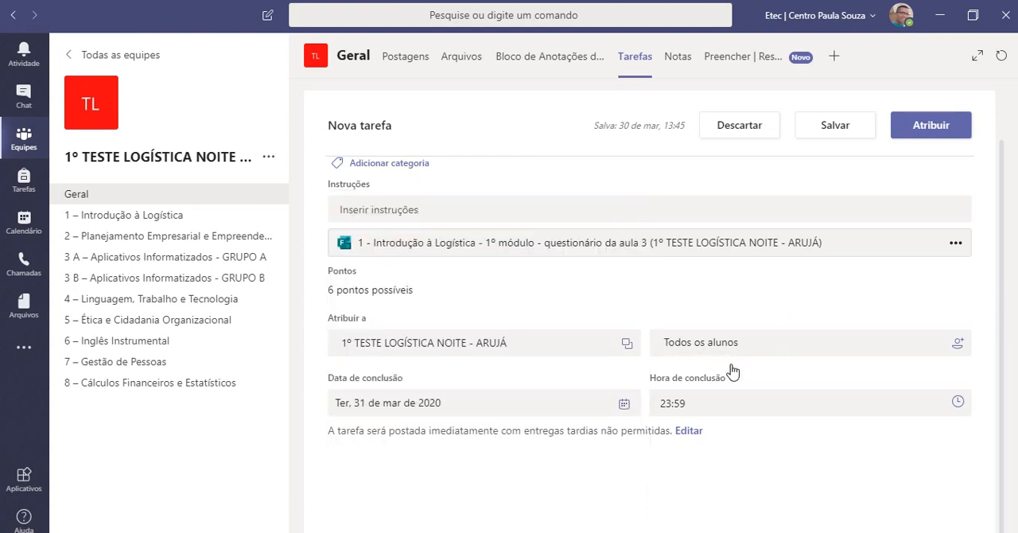
# Set the task's completion date to 4 April 2020 and assign it.
pyautogui.click(624, 404)
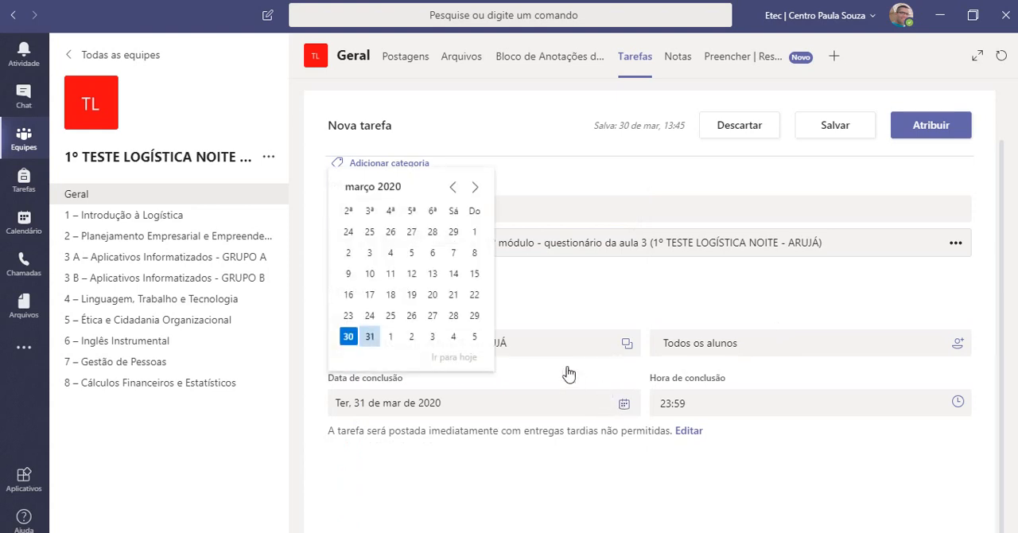
pyautogui.click(453, 337)
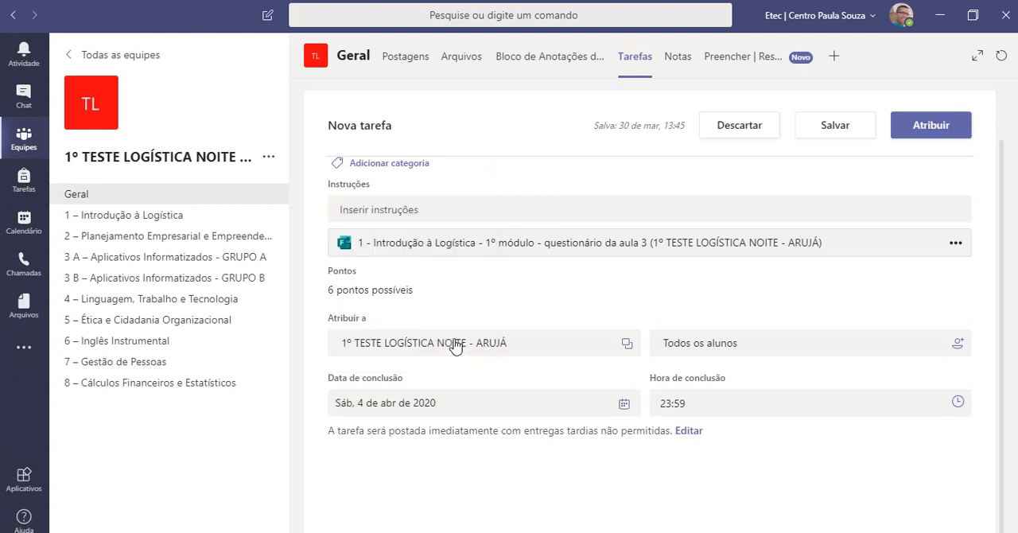
pyautogui.scroll(1, 732, 454)
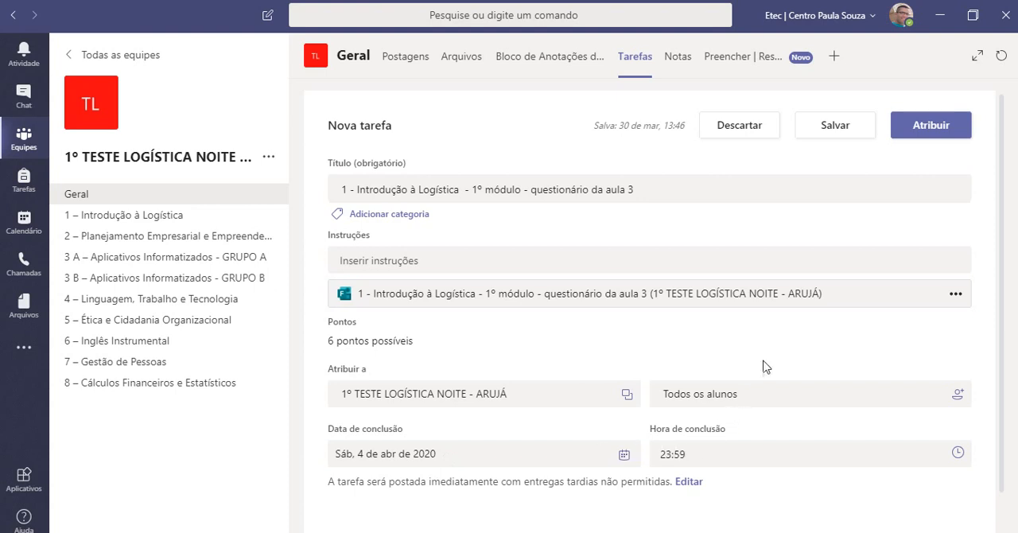
pyautogui.click(925, 133)
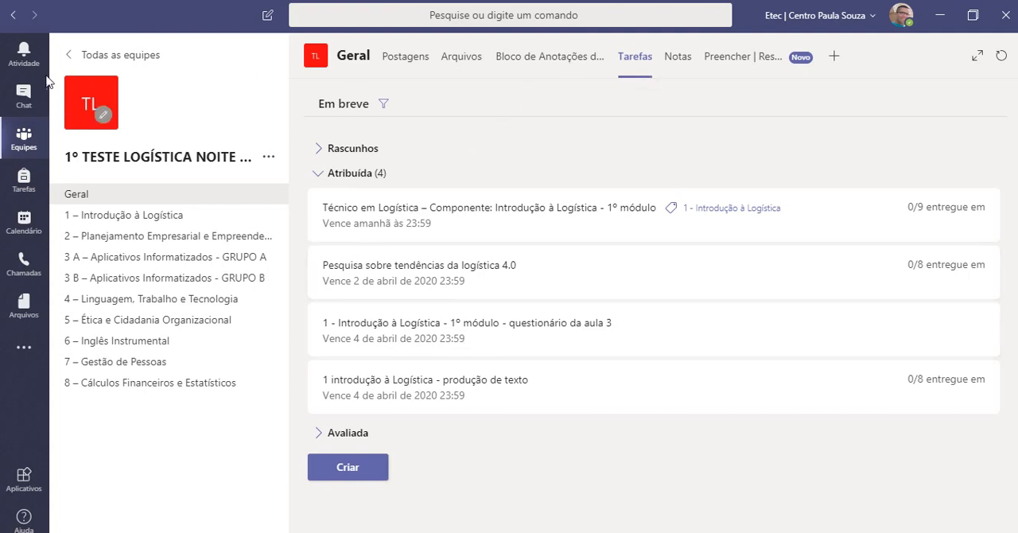
# Reopen the team "1º TESTE LOGÍSTICA NOITE - ARUJÁ" from the teams overview to view the posts in its Geral channel.
pyautogui.click(24, 138)
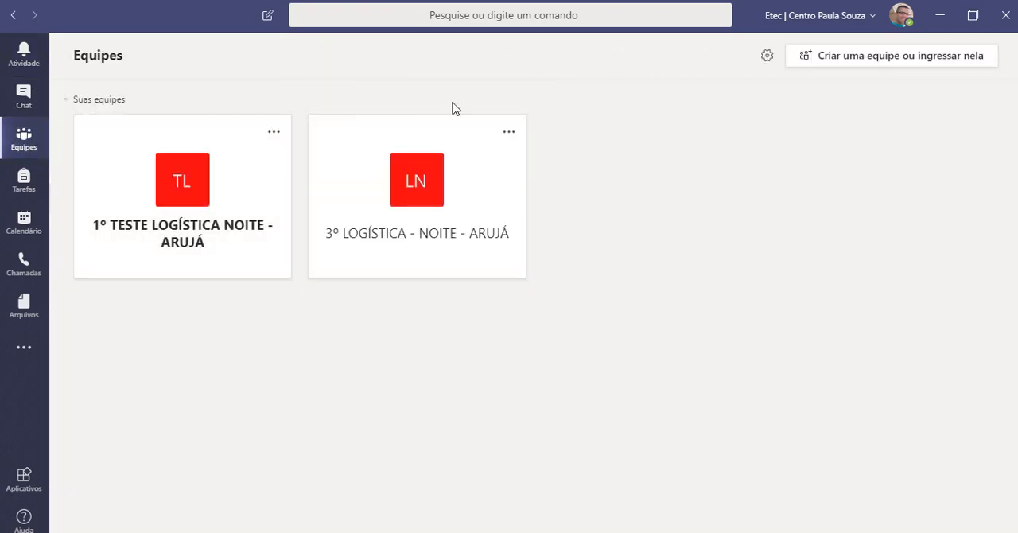
pyautogui.click(130, 192)
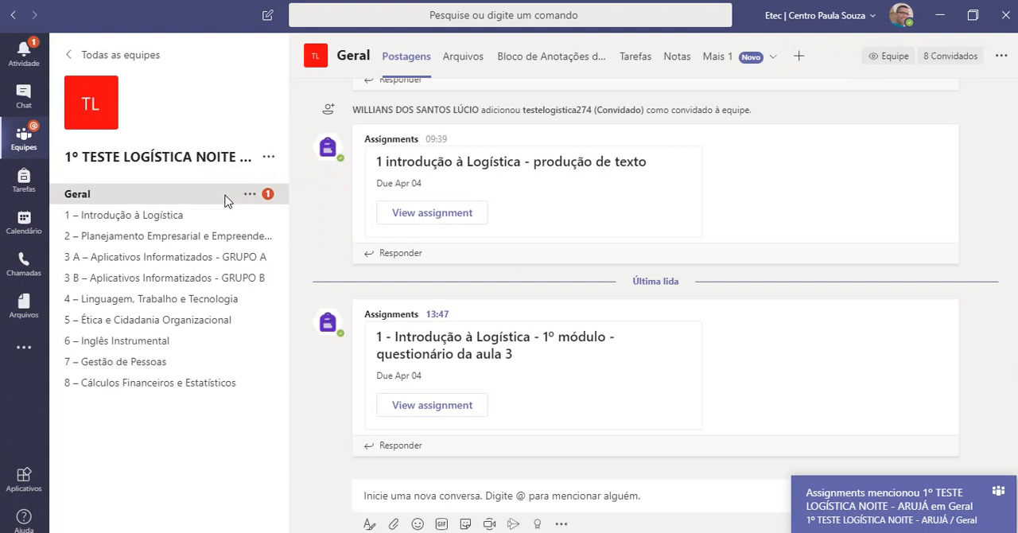